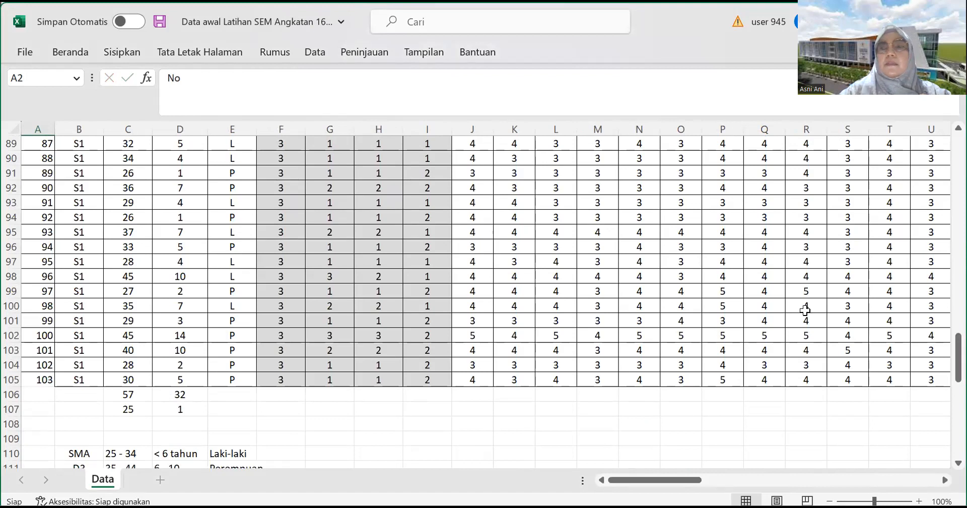
- Enter the codes 1 to 4 in A110:A113 beside the category list running from SMA to S2
scroll(484, 303, "up", 20)
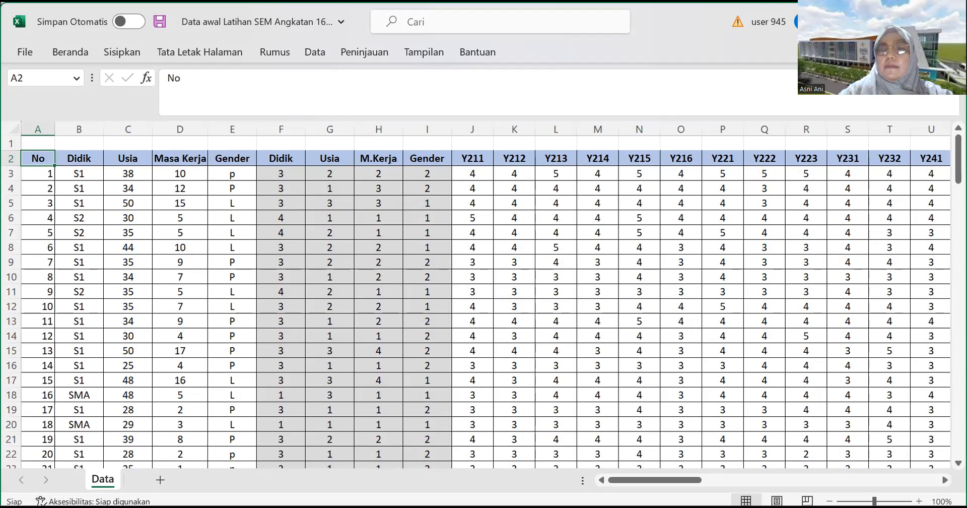
scroll(484, 303, "down", 20)
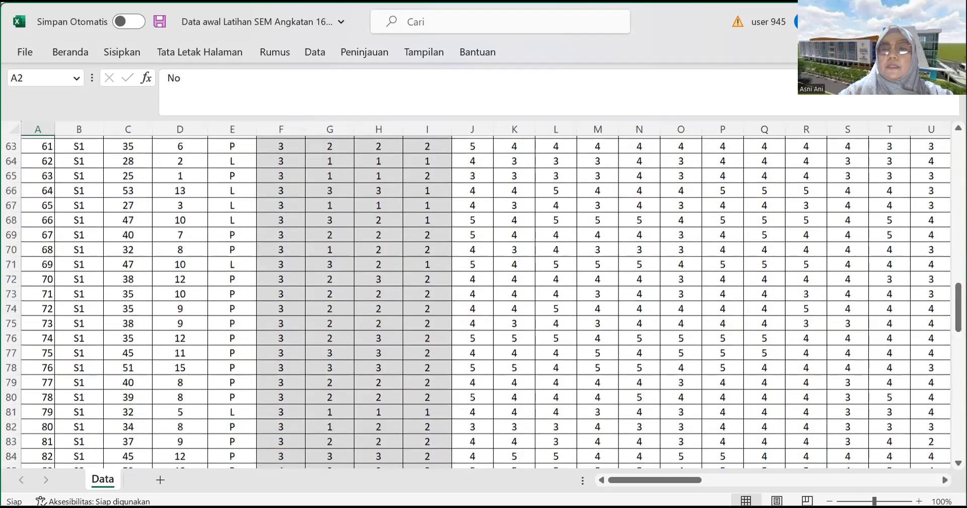
scroll(382, 277, "down", 16)
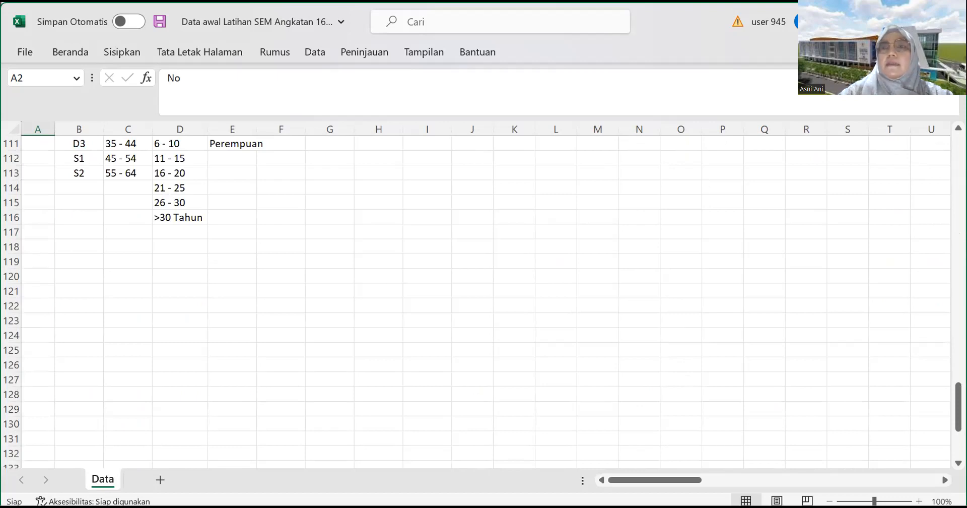
scroll(484, 303, "up", 2)
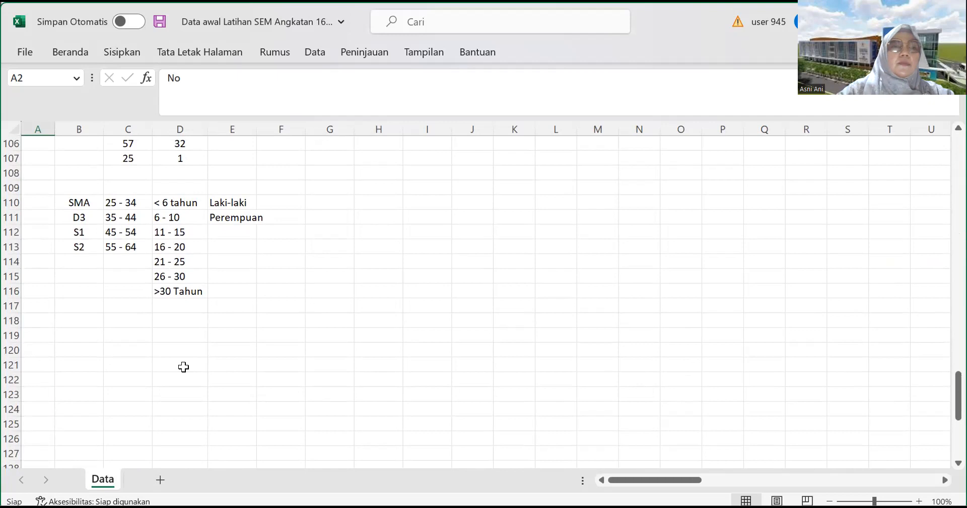
left_click(44, 203)
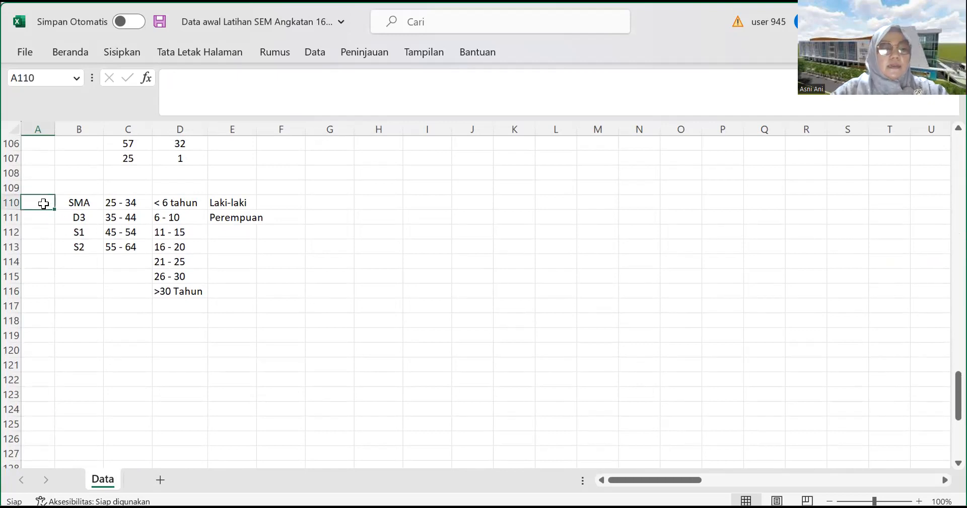
type("1")
key("Return")
type("2")
key("Return")
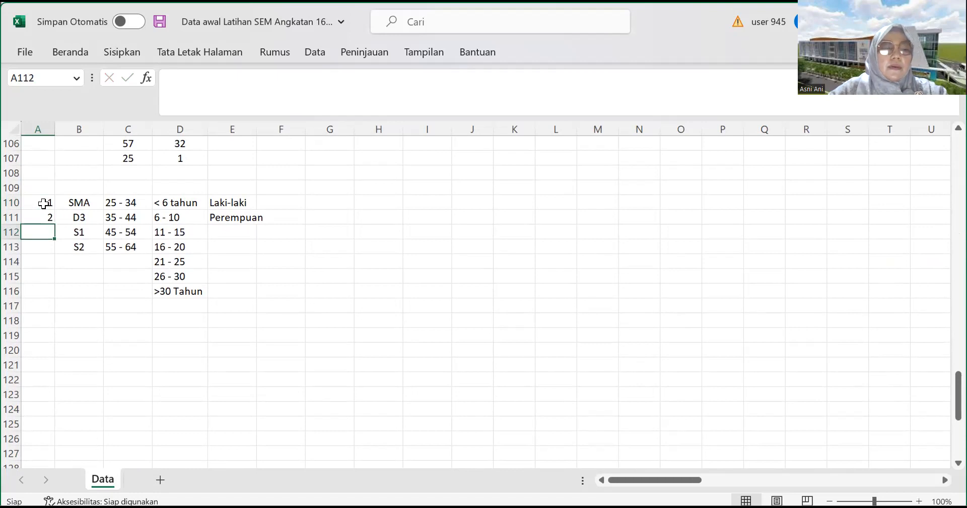
type("3")
key("Return")
type("4")
key("Return")
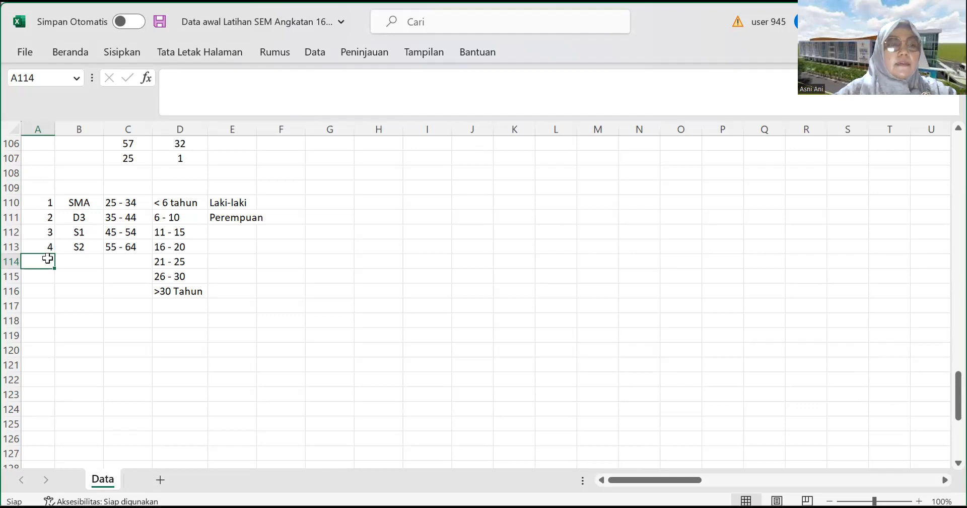
- Continue the category codes with 5, 6 and 7 in A114:A116 beside the remaining years-of-service ranges
type("5")
key("Return")
type("6")
key("Return")
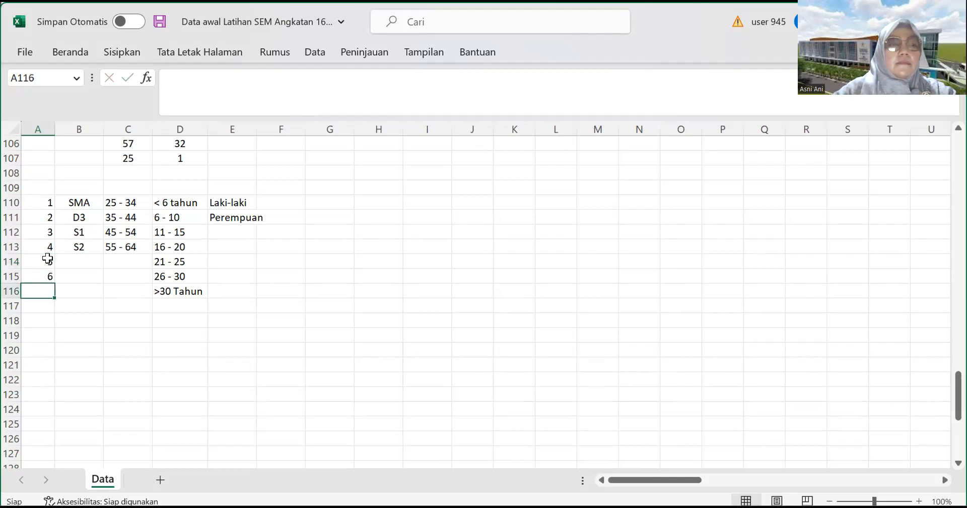
type("7")
key("Return")
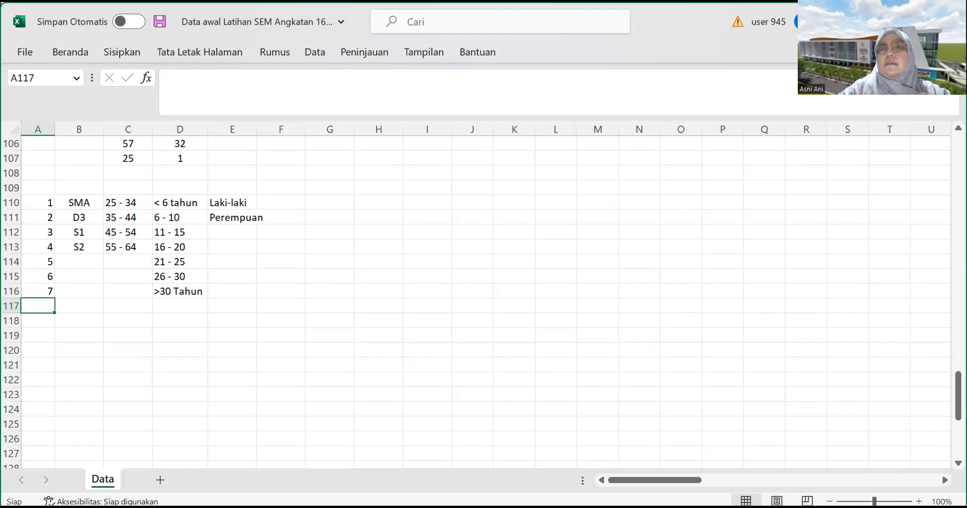
- Look through the respondent profile codes and the item score columns, from Y211 to X2, in the main data table
scroll(477, 301, "up", 20)
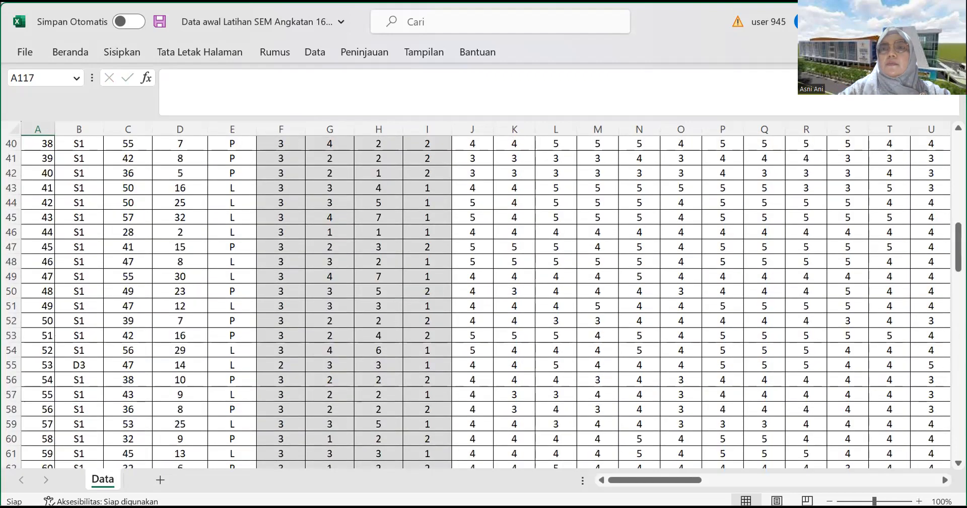
scroll(307, 216, "up", 13)
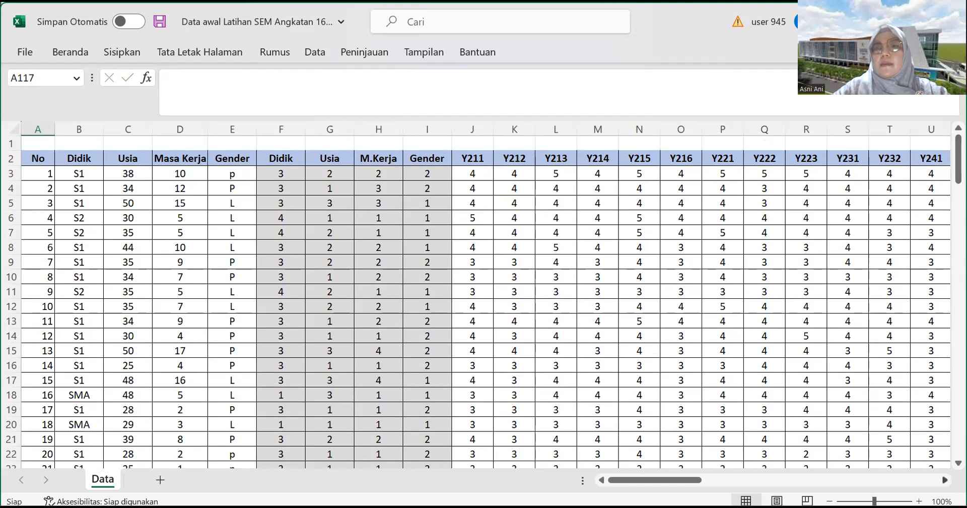
scroll(486, 302, "right", 8)
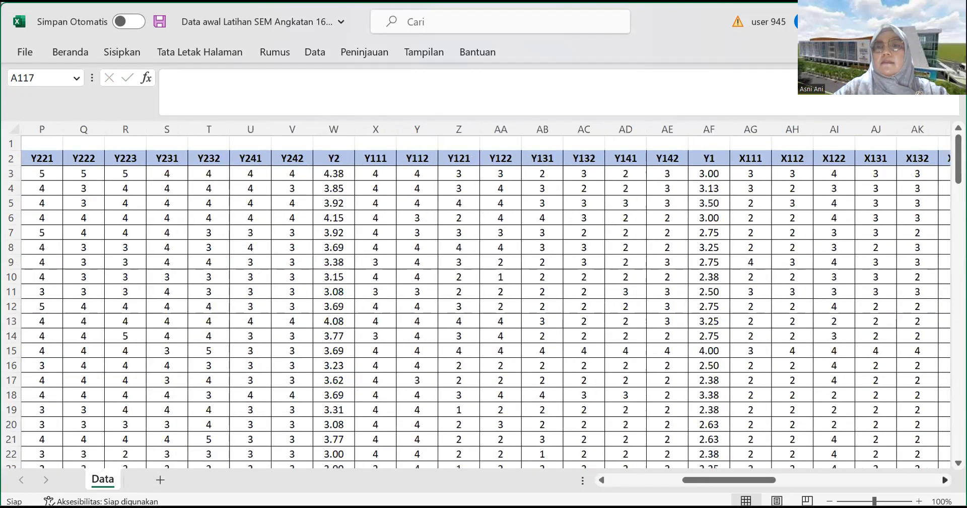
scroll(485, 302, "right", 10)
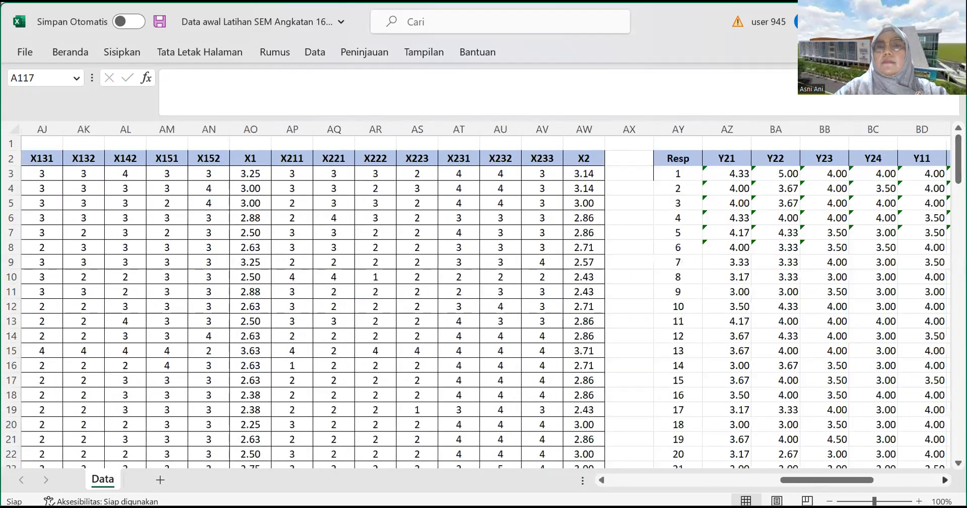
left_click(623, 478)
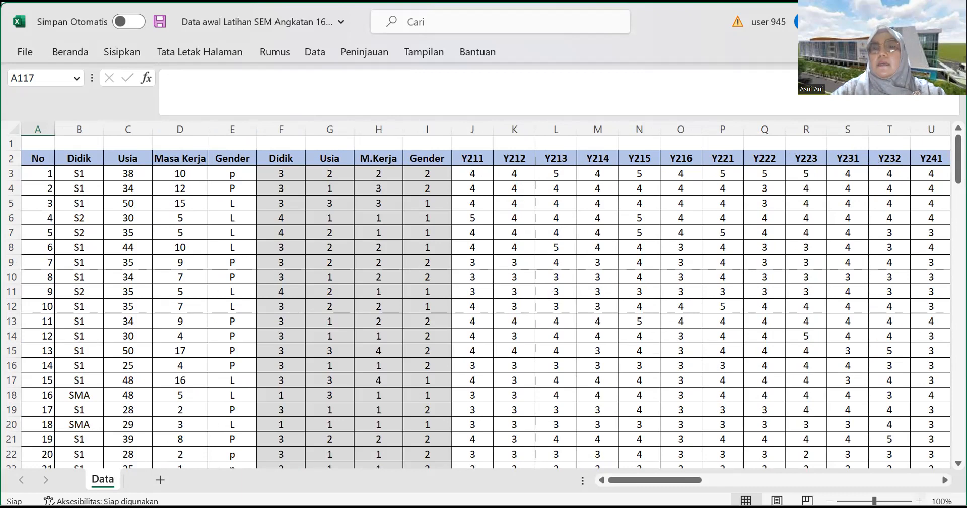
left_click(945, 480)
left_click(945, 480)
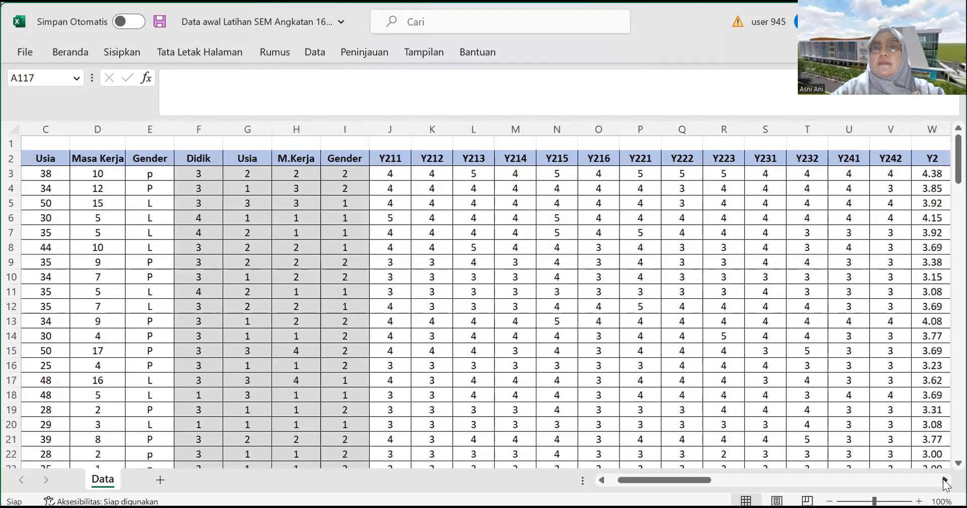
left_click(945, 480)
left_click(945, 479)
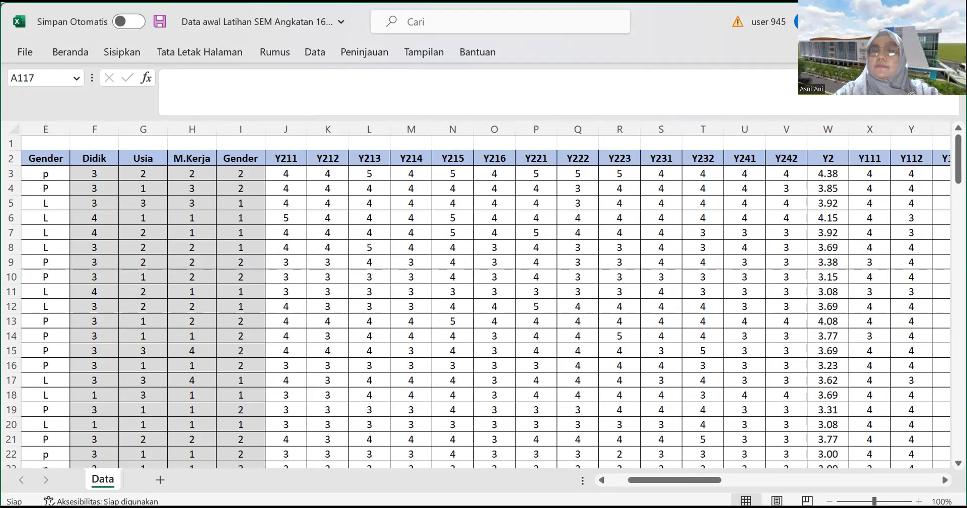
scroll(488, 302, "right", 6)
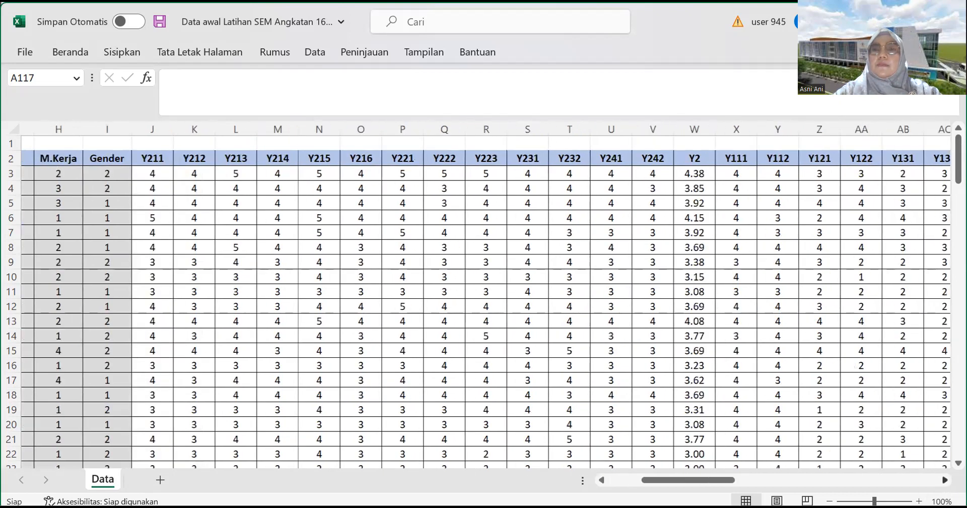
scroll(484, 302, "right", 3)
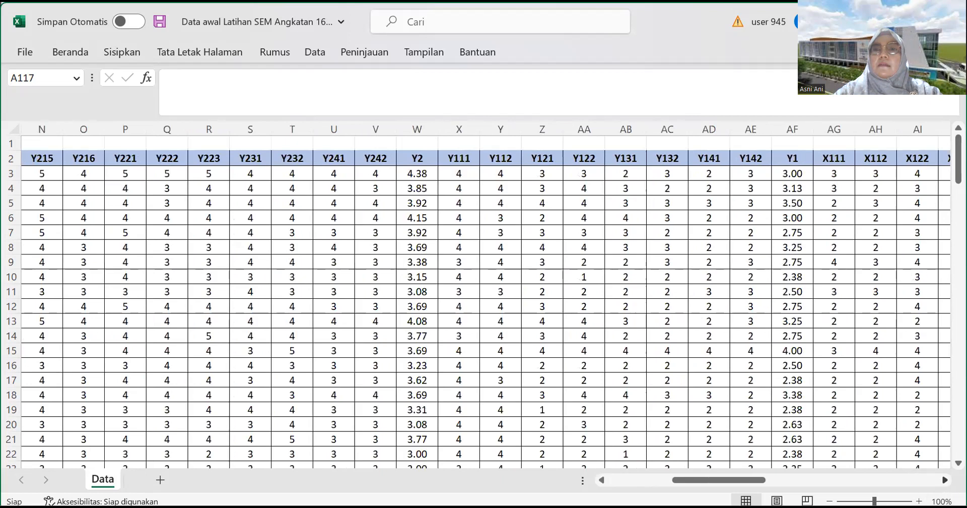
scroll(484, 302, "right", 3)
scroll(483, 303, "right", 8)
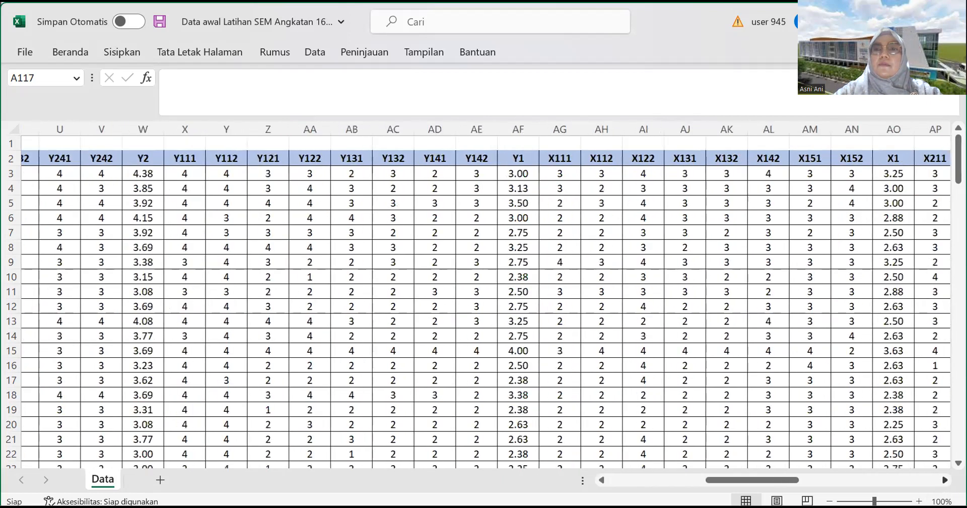
scroll(484, 303, "right", 5)
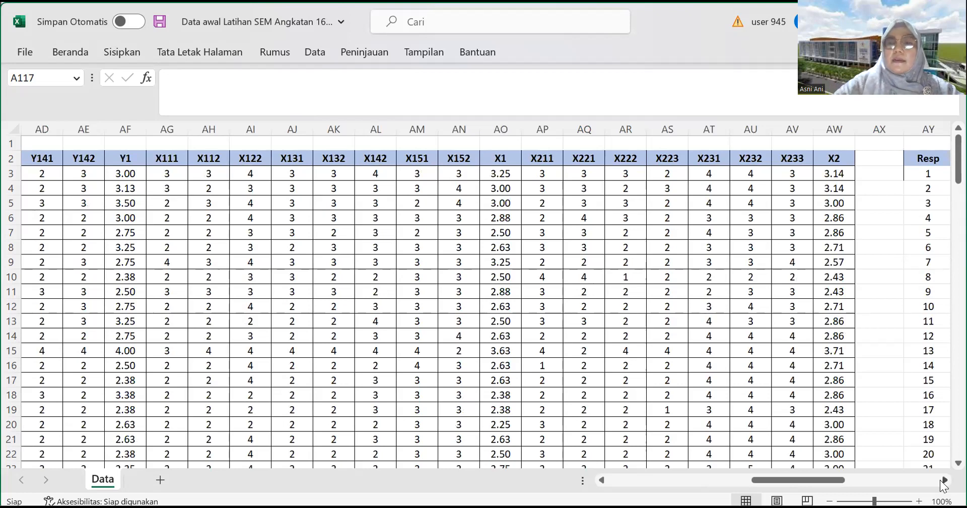
scroll(484, 302, "right", 6)
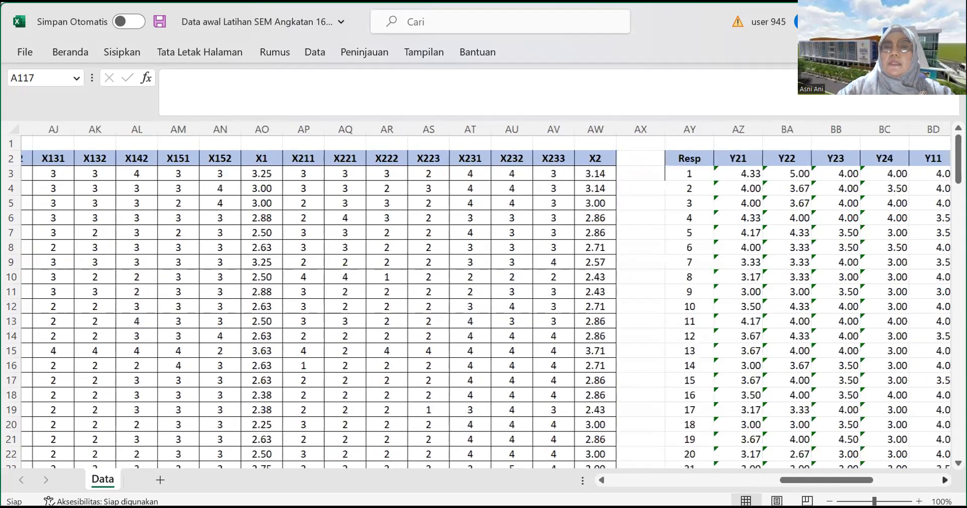
scroll(483, 302, "right", 5)
scroll(546, 264, "right", 2)
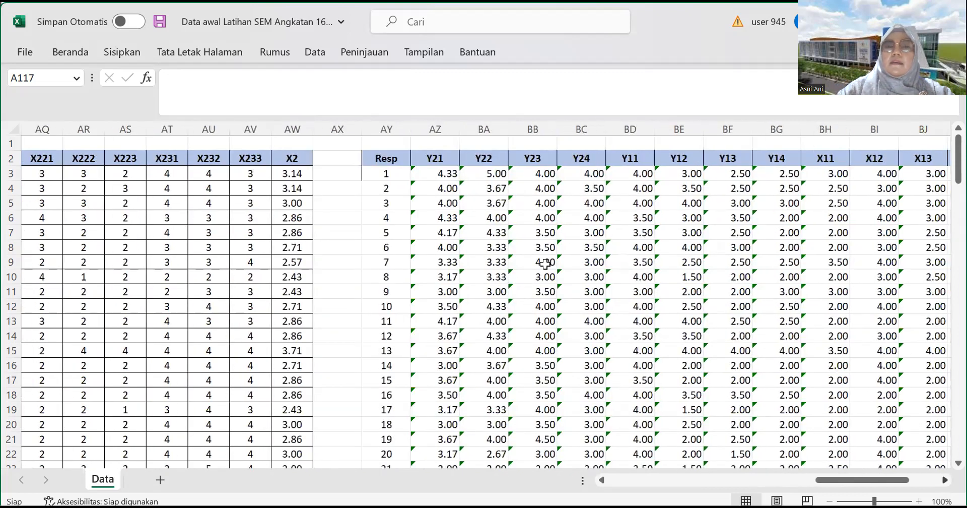
- Examine the indicator columns Y21 to X23 beside Resp, and compare them with the item score columns they come from
left_click(944, 480)
left_click(945, 480)
left_click(945, 480)
left_click(945, 480)
left_click(945, 479)
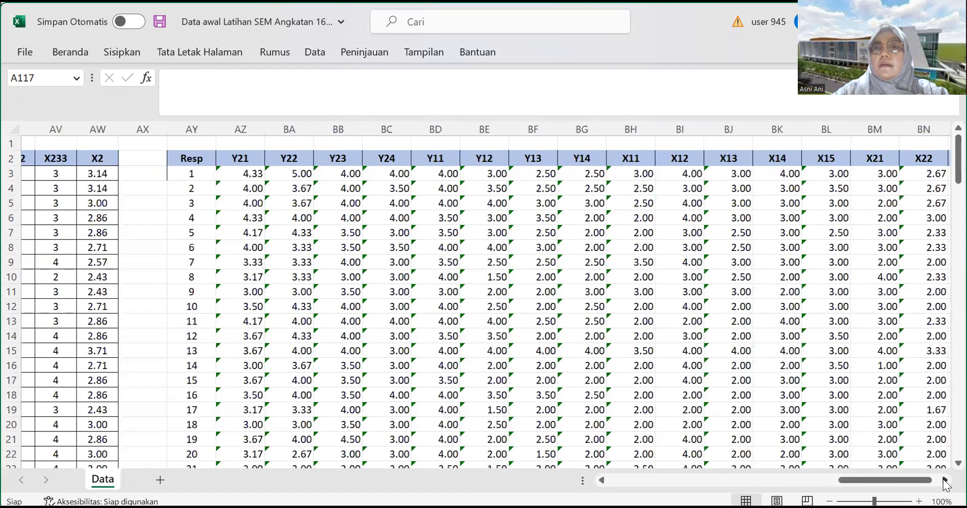
left_click(945, 480)
left_click(945, 479)
left_click(945, 479)
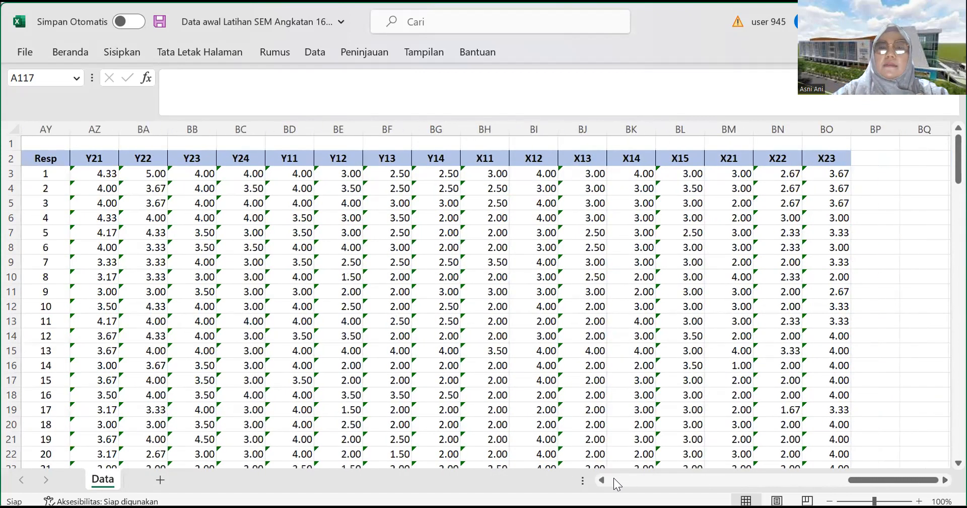
left_click(608, 478)
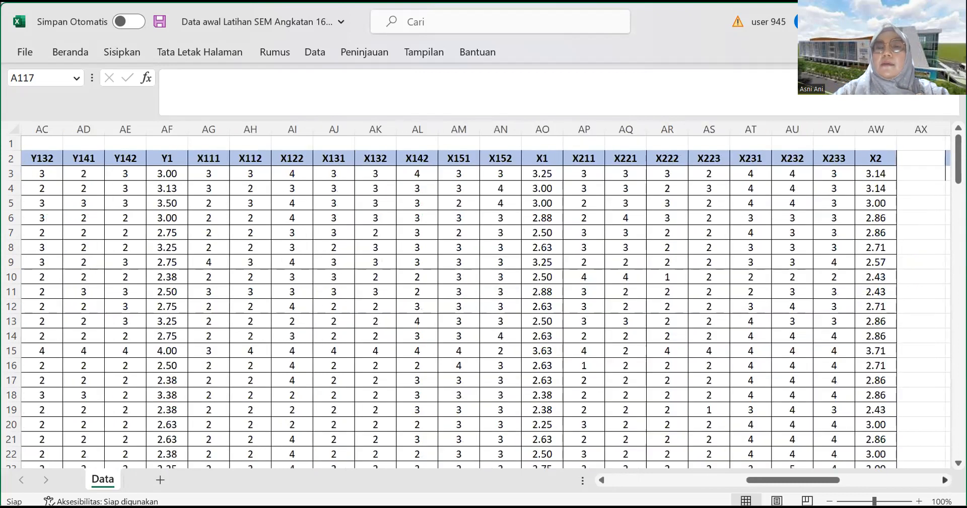
left_click(945, 479)
left_click(946, 480)
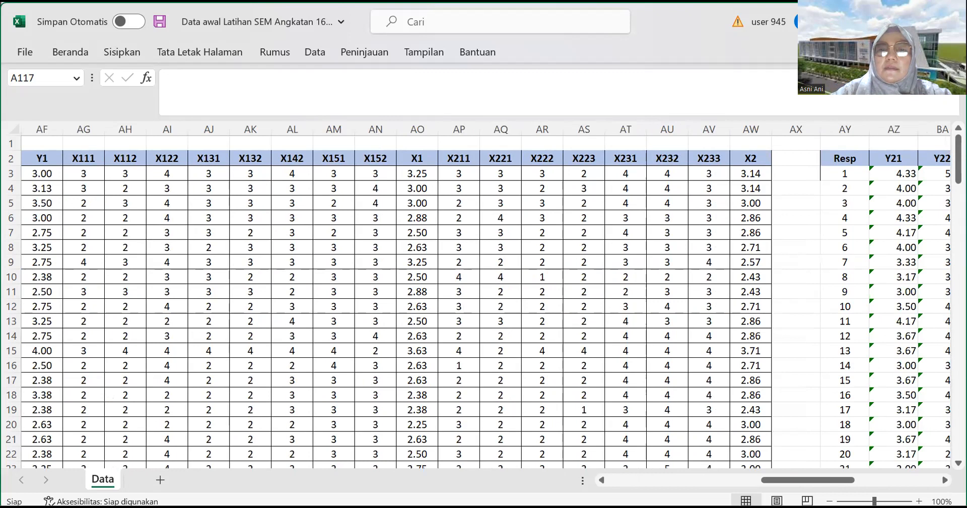
left_click(611, 480)
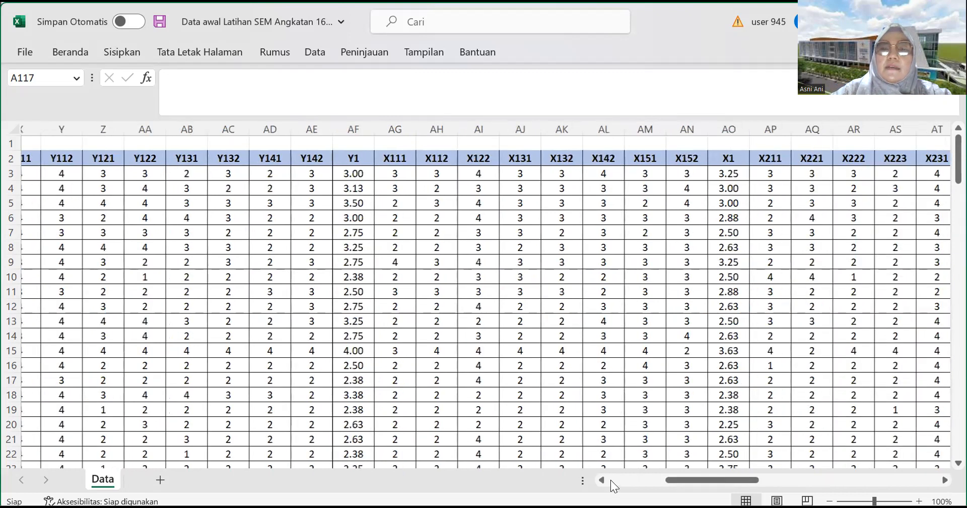
left_click(611, 480)
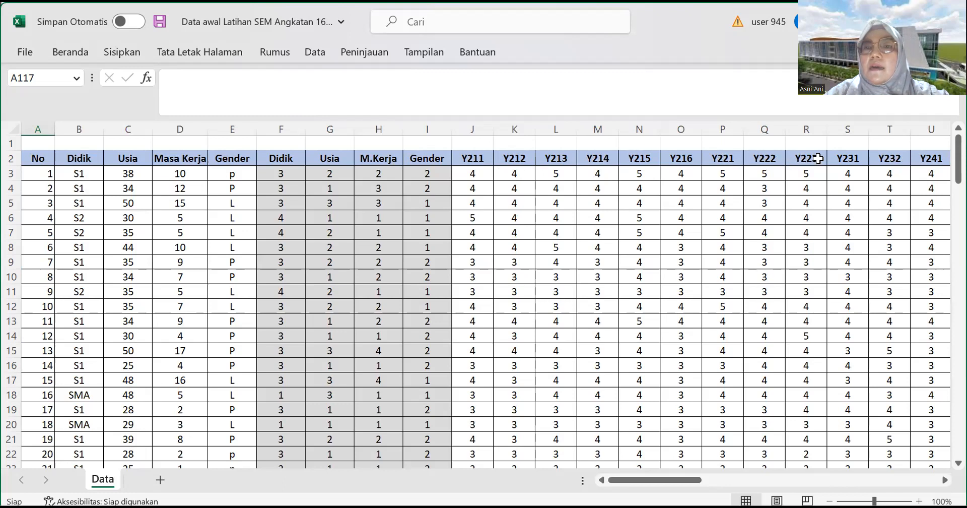
- Look through the respondent codes and item score columns from Y211 to X2, as far as the indicator table beside Resp
left_click(946, 481)
left_click(946, 480)
left_click(945, 481)
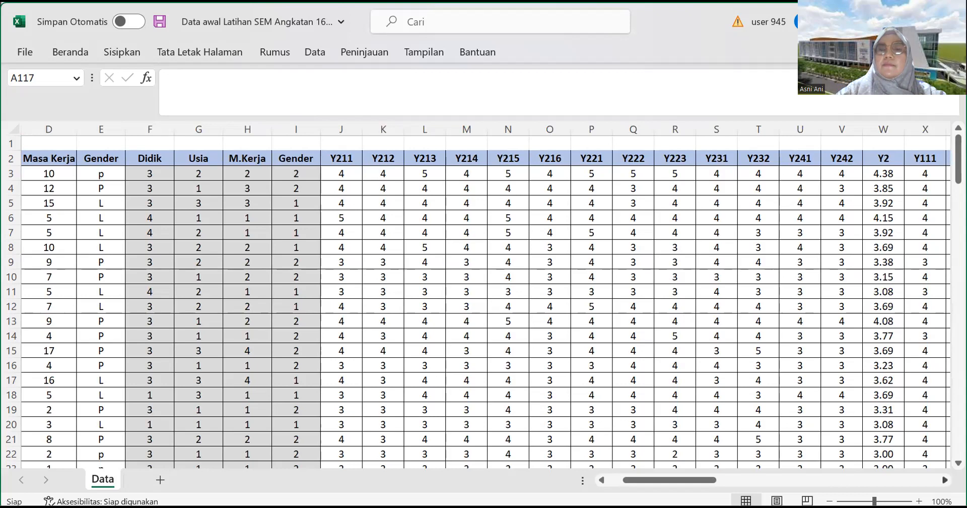
left_click(945, 480)
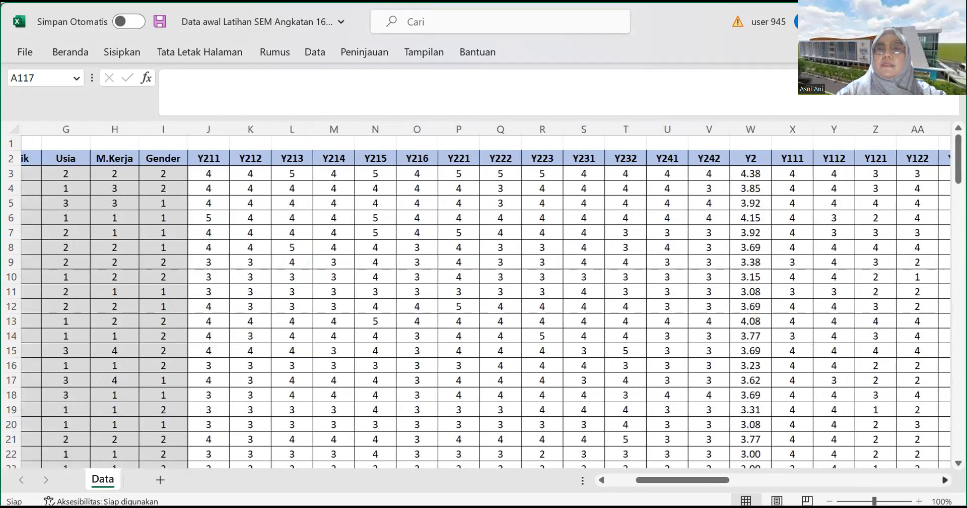
left_click(945, 481)
left_click(946, 480)
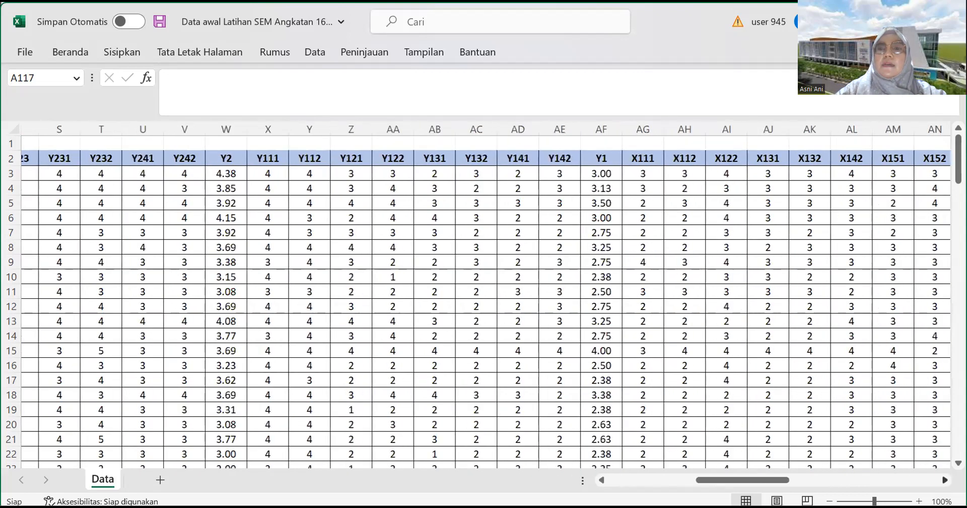
left_click(945, 480)
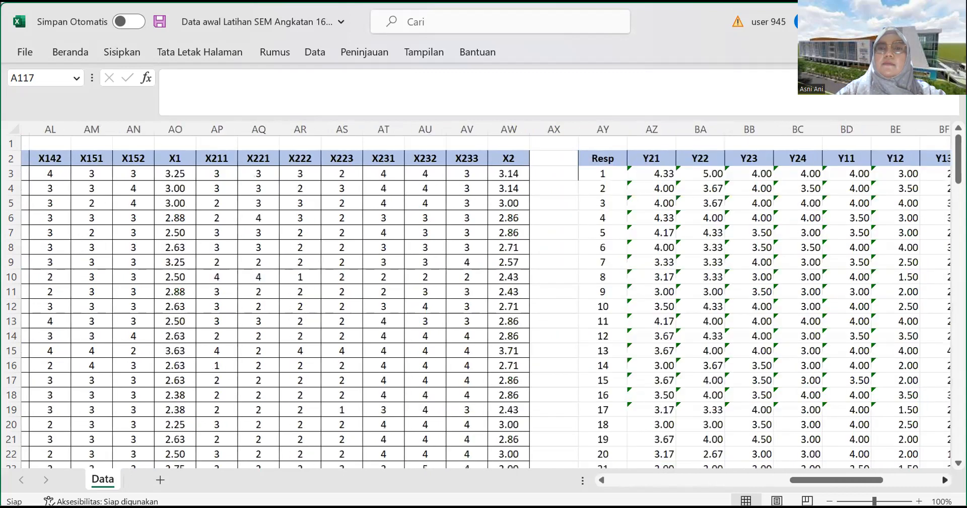
left_click(946, 480)
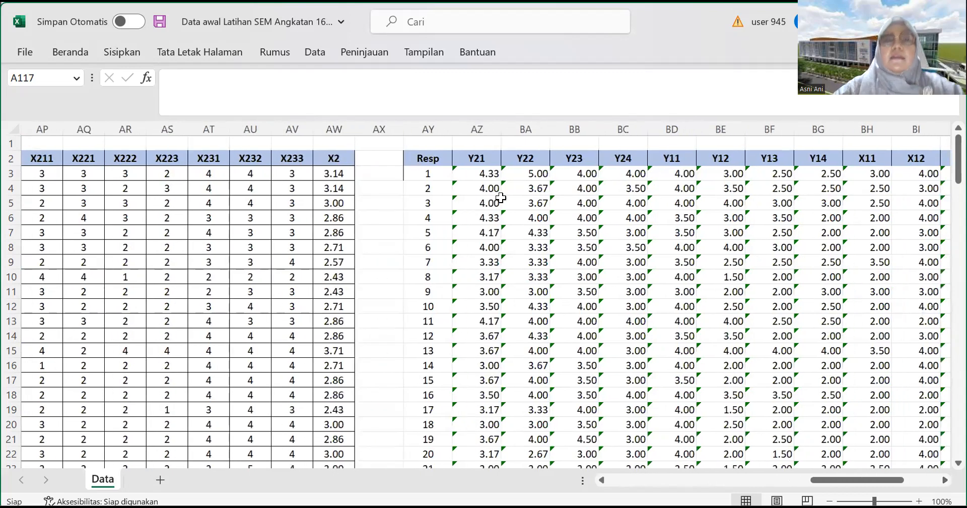
left_click(477, 173)
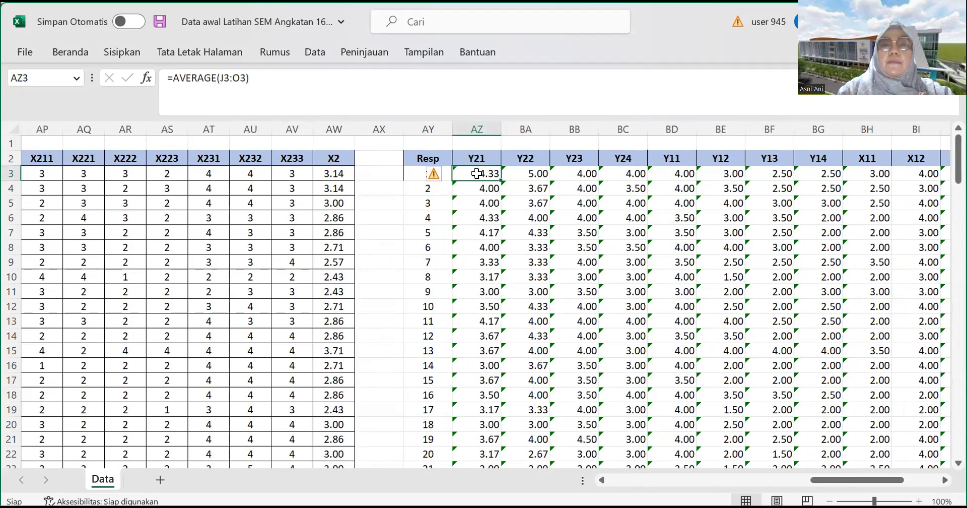
left_click_drag(477, 174, 943, 467)
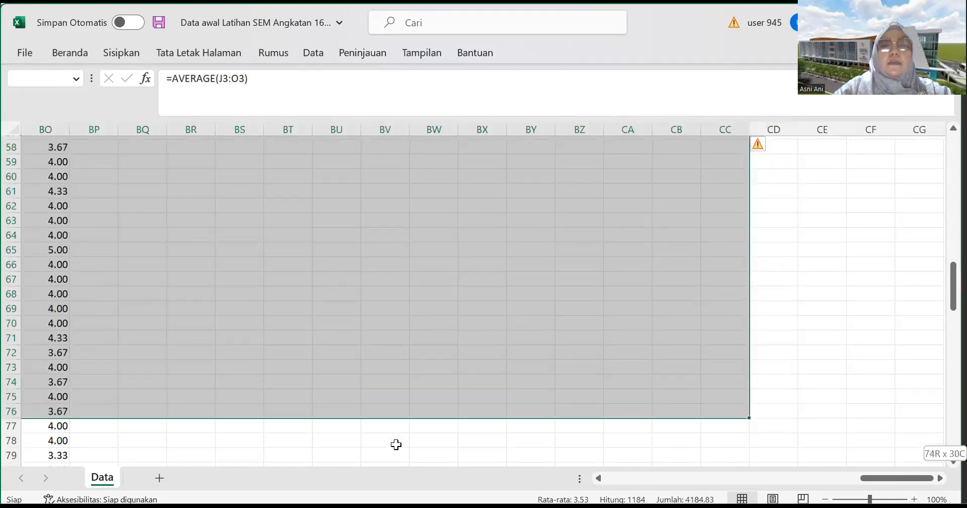
left_click_drag(396, 444, 60, 463)
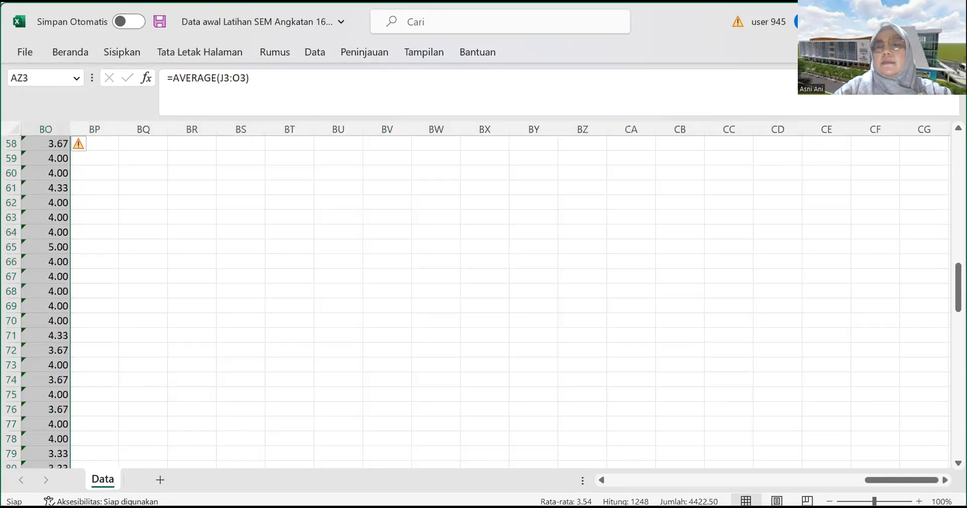
scroll(482, 302, "down", 1)
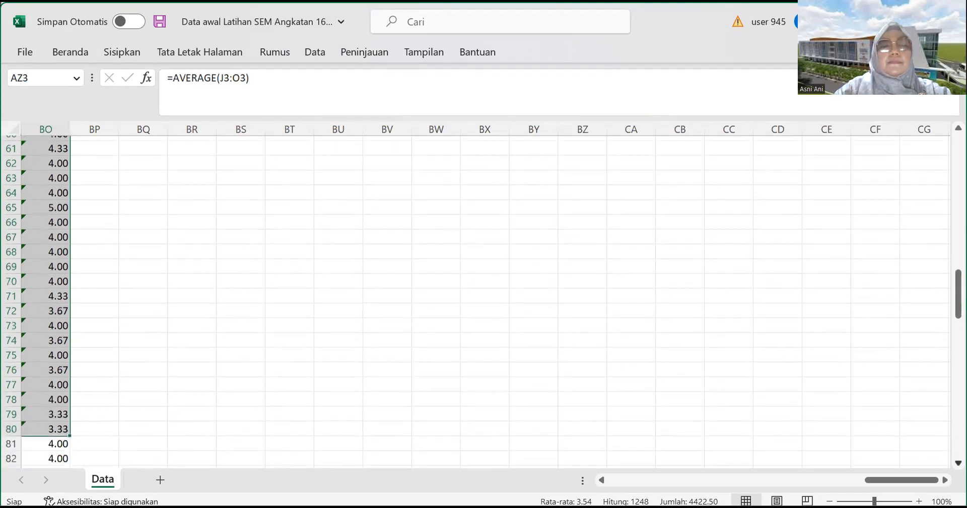
left_click(892, 317)
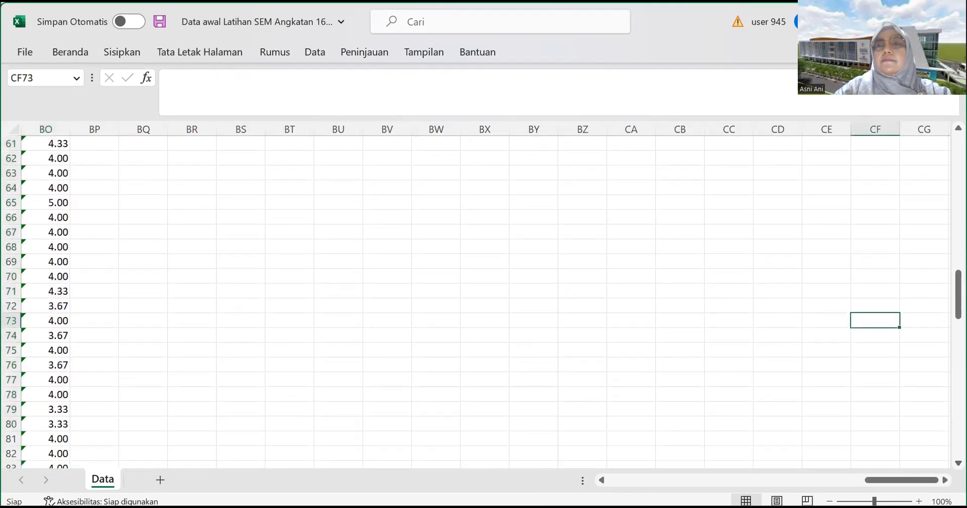
- Copy the averaged indicator values for all respondents, AZ3:BO105, covering columns Y21 to X23 without their headings
scroll(482, 301, "up", 20)
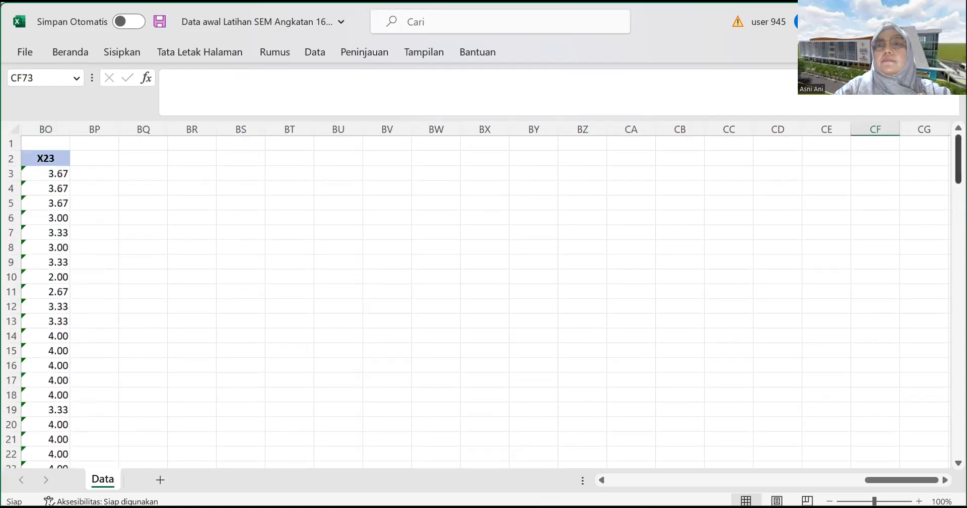
scroll(482, 302, "left", 5)
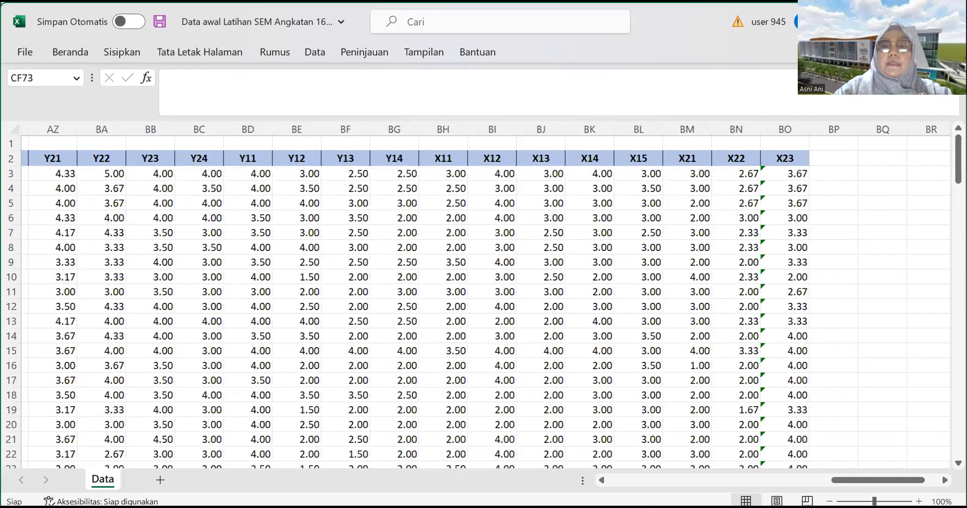
left_click_drag(878, 480, 615, 482)
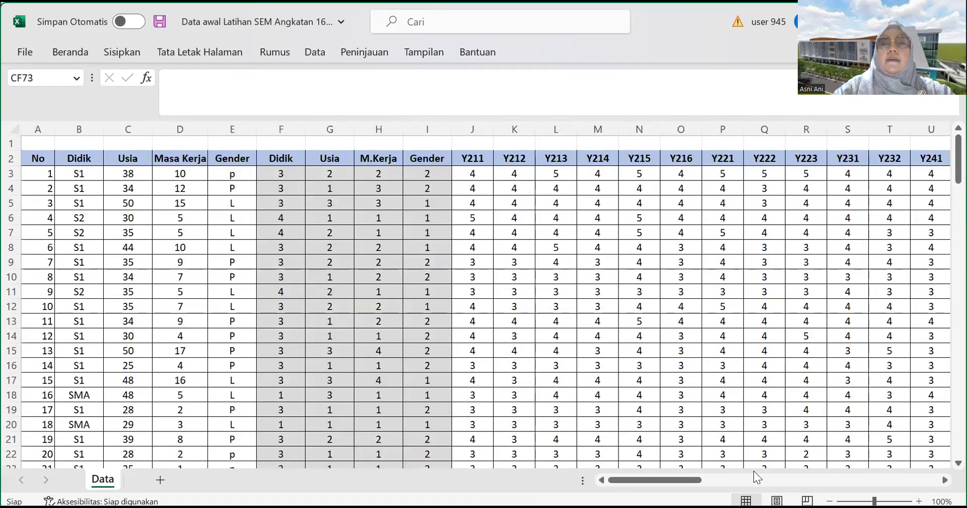
scroll(486, 301, "right", 5)
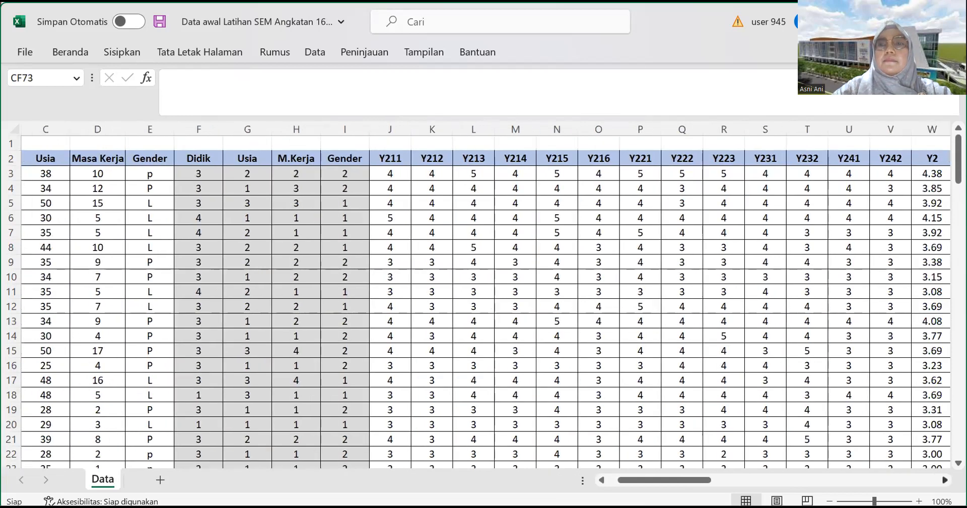
scroll(485, 302, "right", 10)
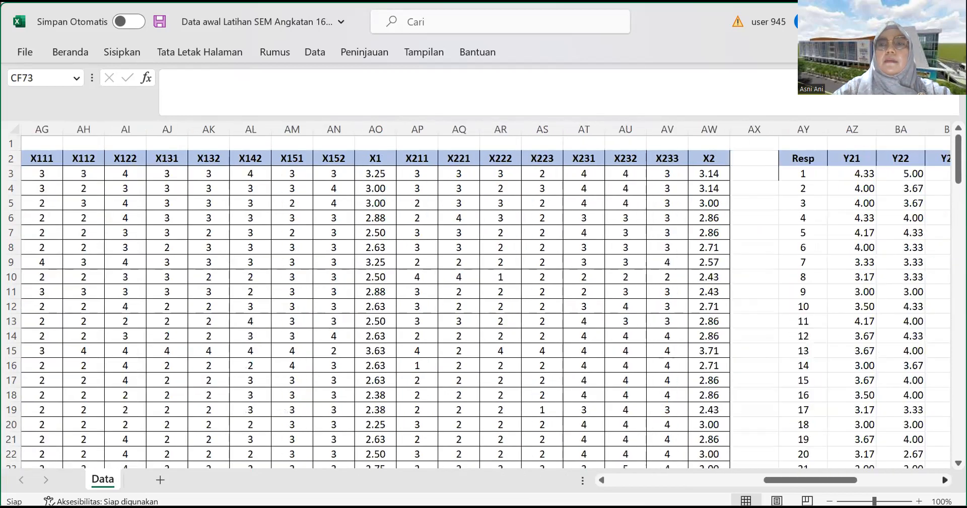
scroll(560, 184, "right", 1)
left_click(556, 173)
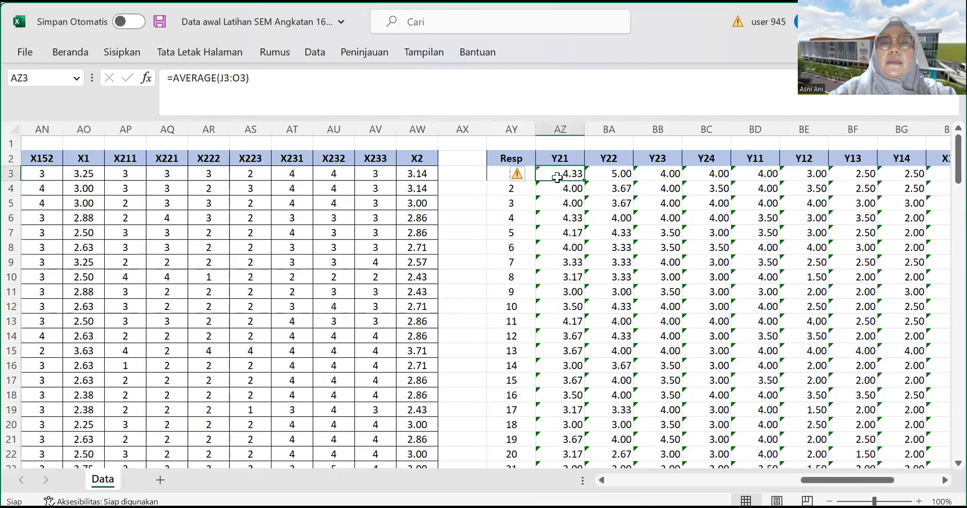
left_click(516, 190)
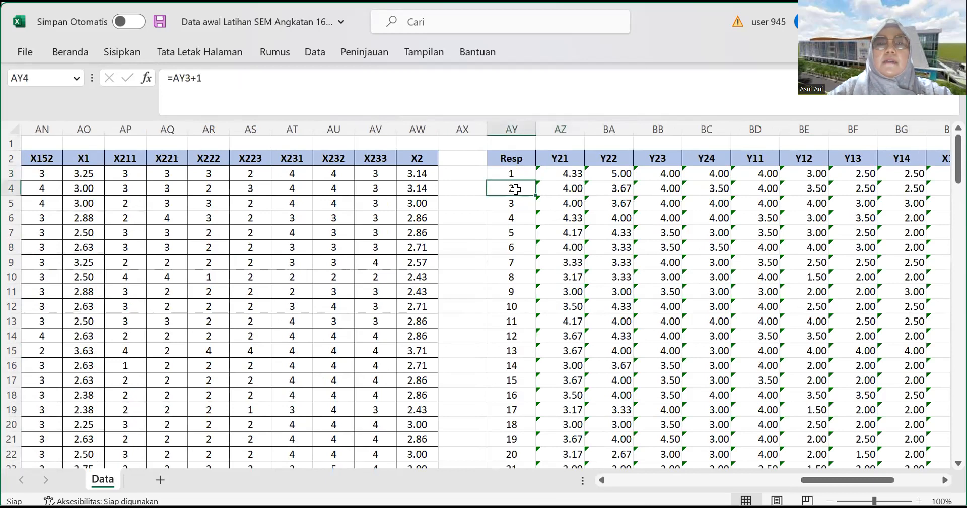
left_click(559, 174)
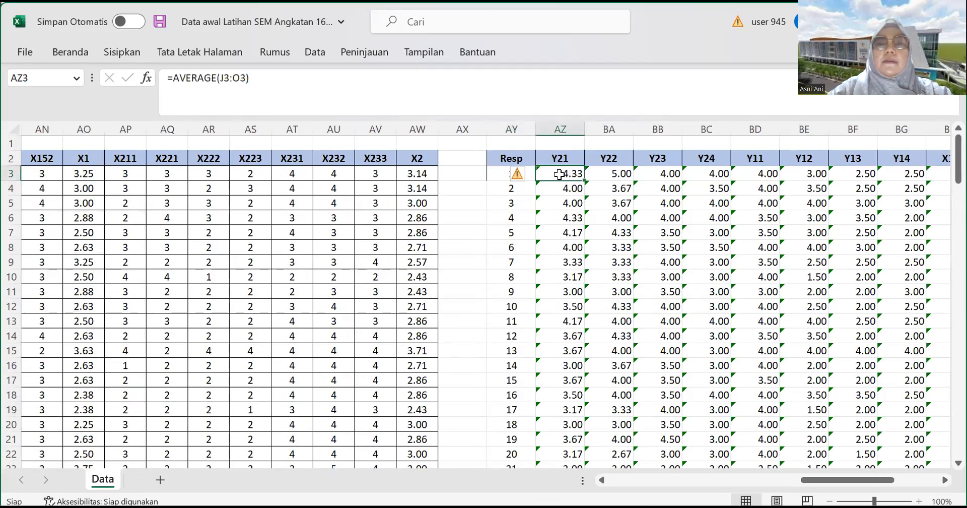
left_click_drag(559, 174, 812, 306)
left_click_drag(833, 335, 864, 455)
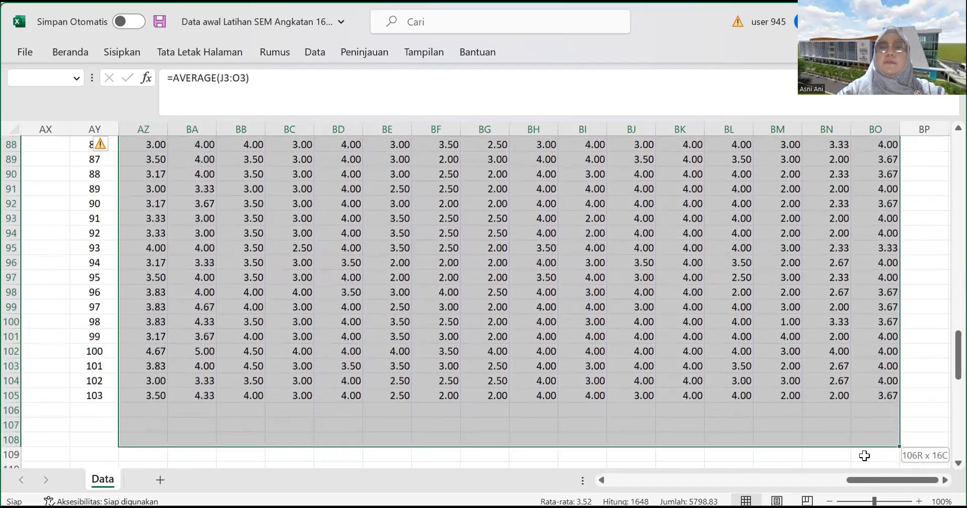
left_click_drag(863, 379, 863, 376)
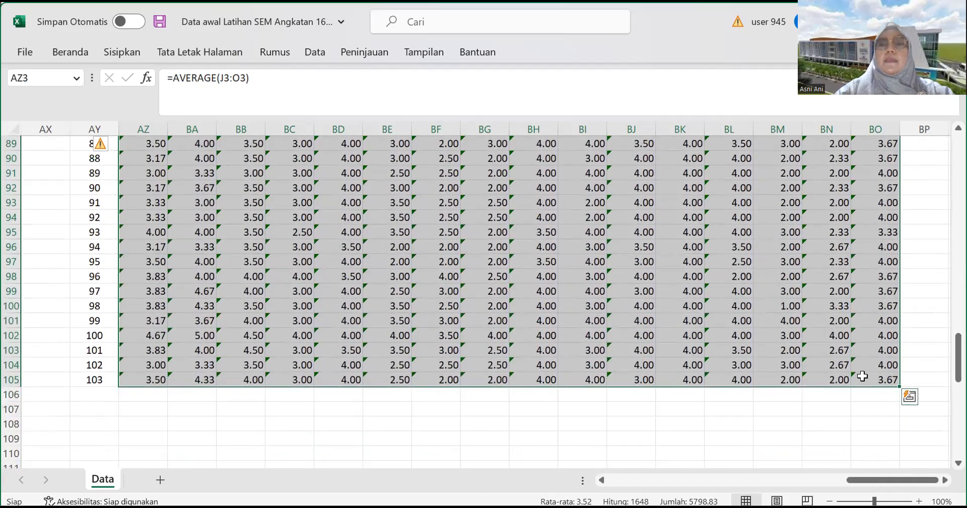
key("ctrl+c")
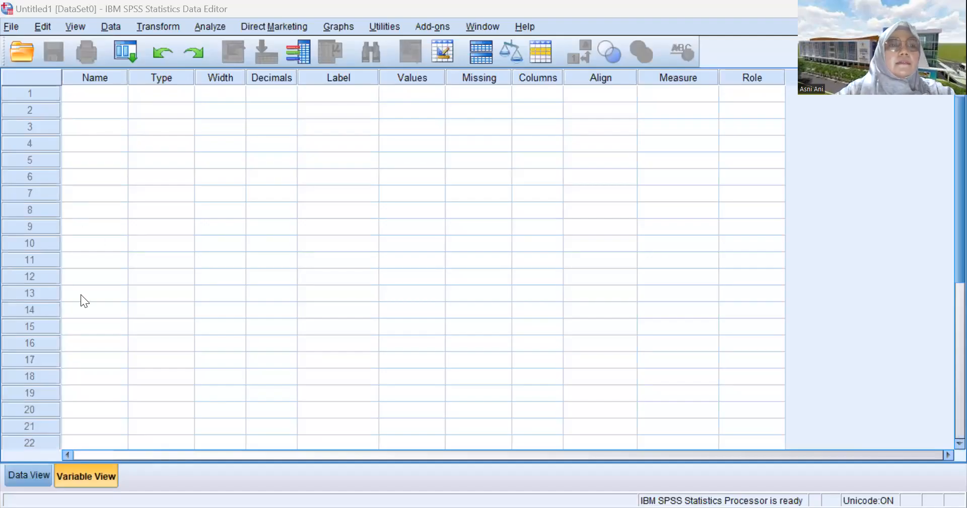
- Paste the copied indicator values into the empty SPSS Data View from row 1 of the first column, and open Variable View
left_click(35, 478)
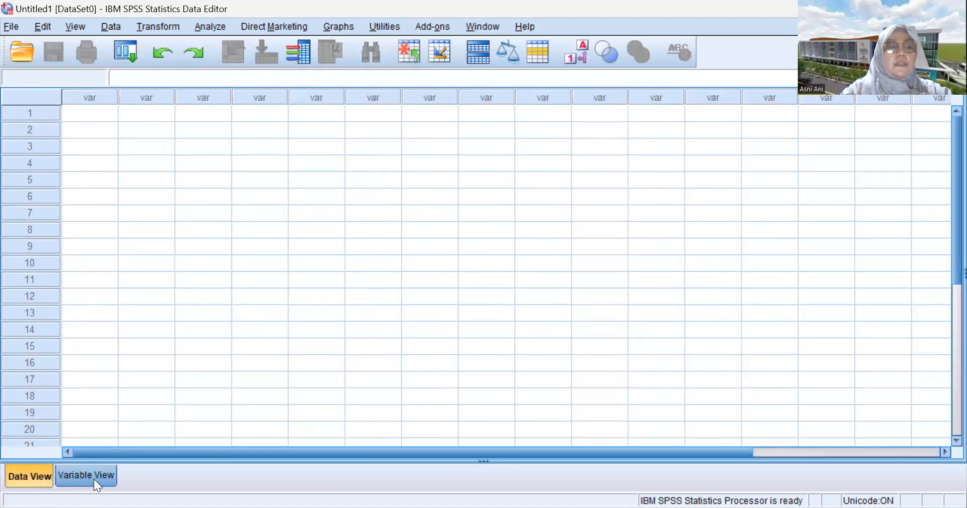
left_click(94, 479)
left_click(25, 479)
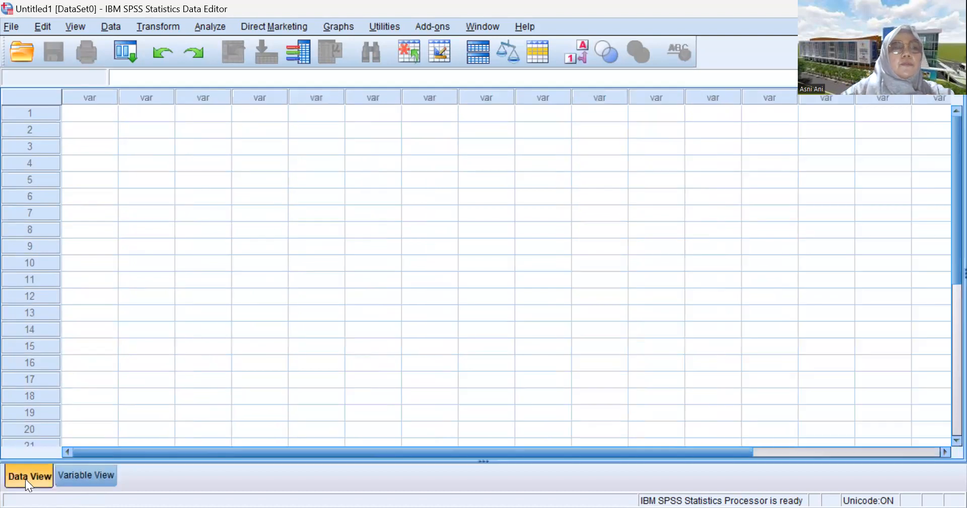
left_click(81, 119)
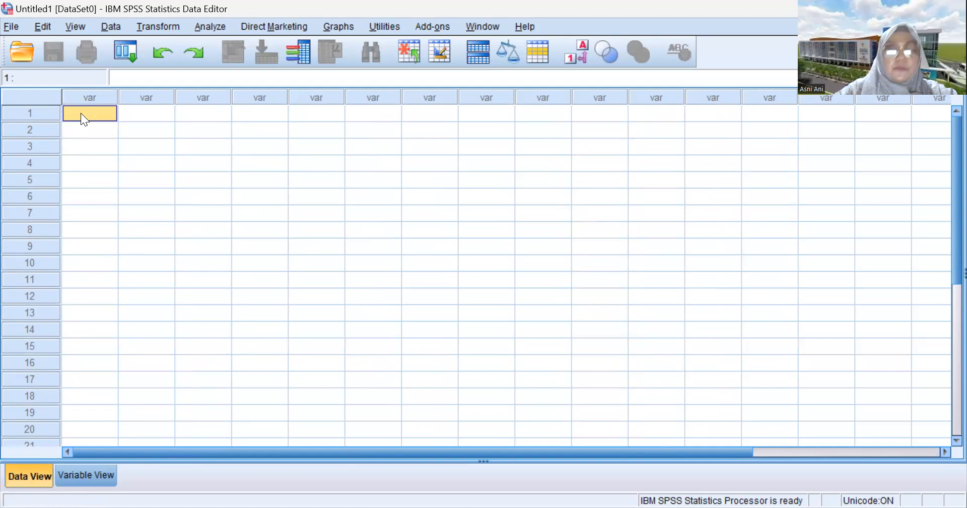
right_click(81, 119)
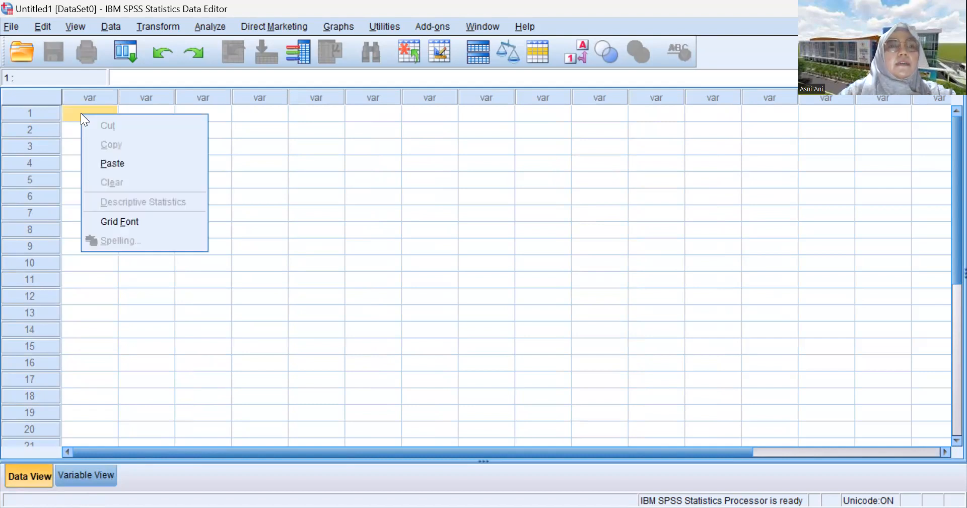
left_click(113, 163)
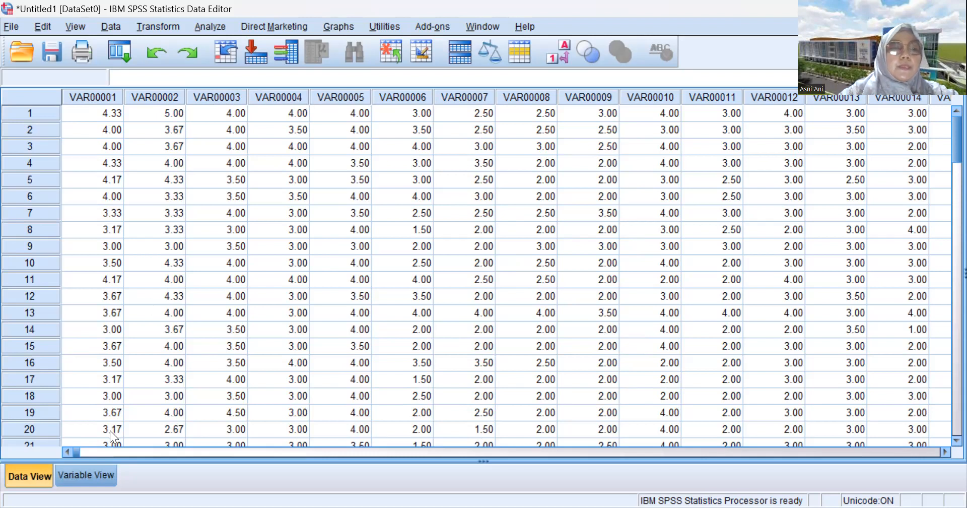
left_click(84, 478)
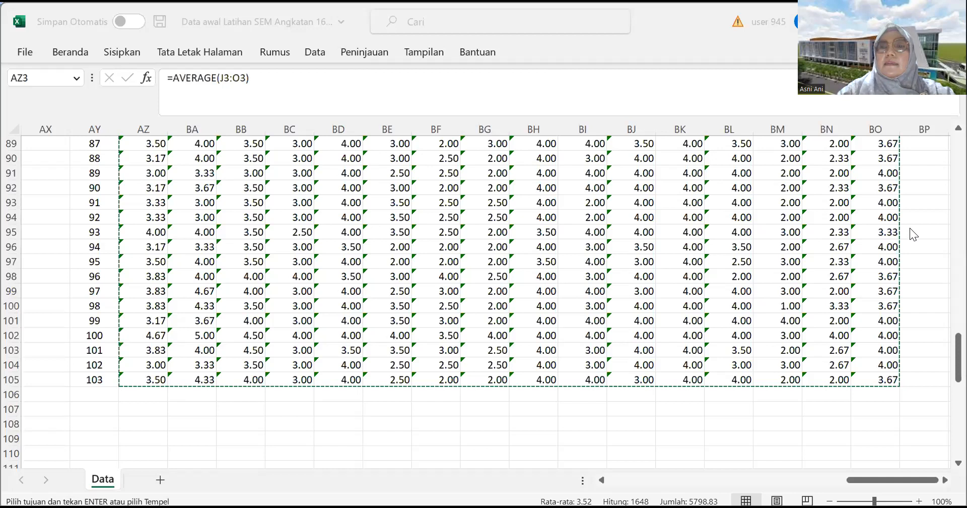
- Copy the indicator headings Y21 to X23 from AZ2:BO2 in the workbook and select BP3 as the destination cell
key("F2")
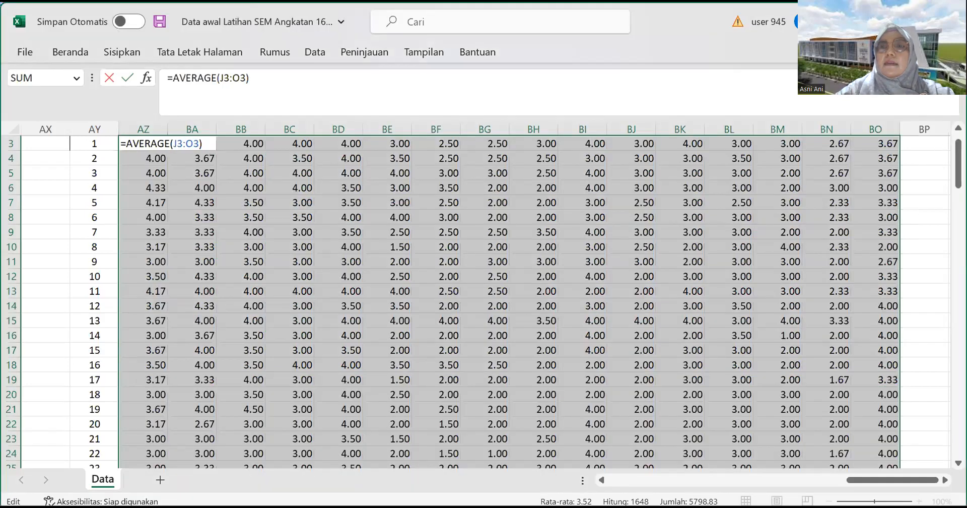
scroll(93, 196, "up", 1)
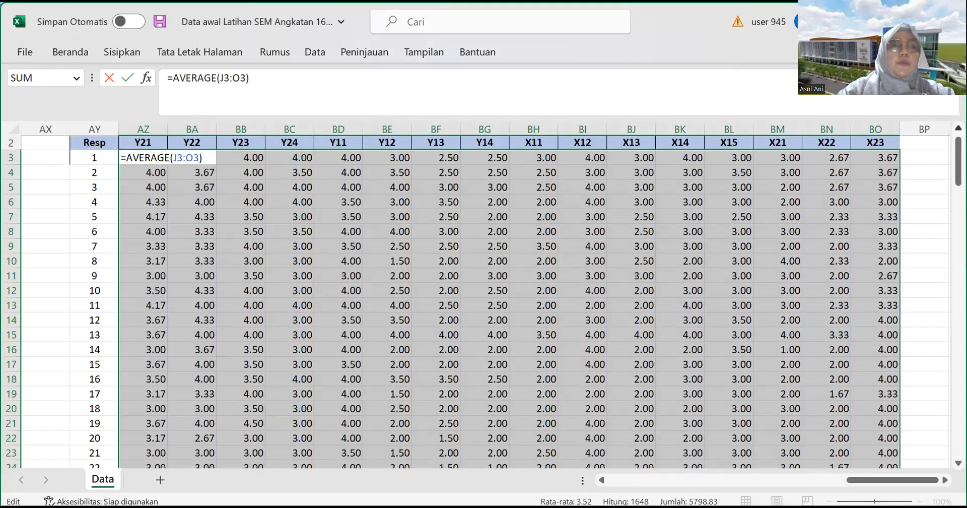
left_click(92, 196)
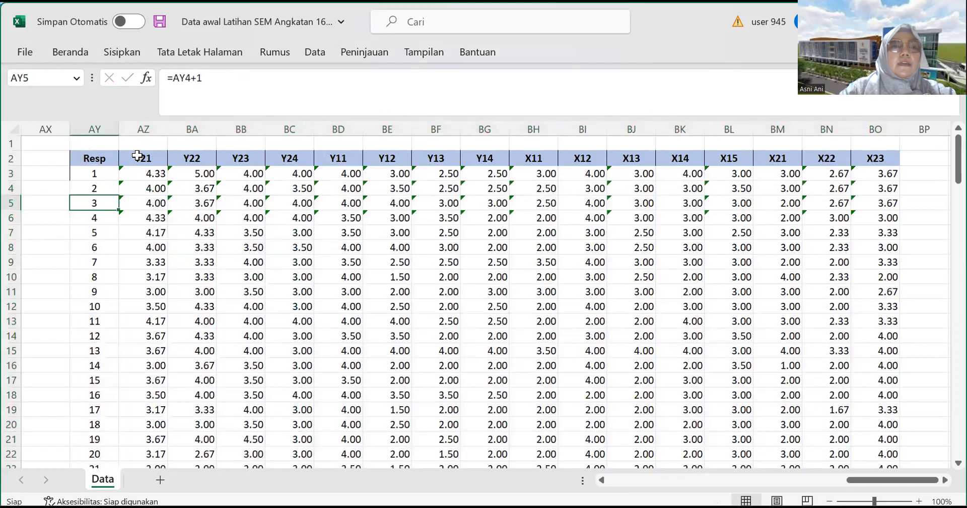
left_click(137, 155)
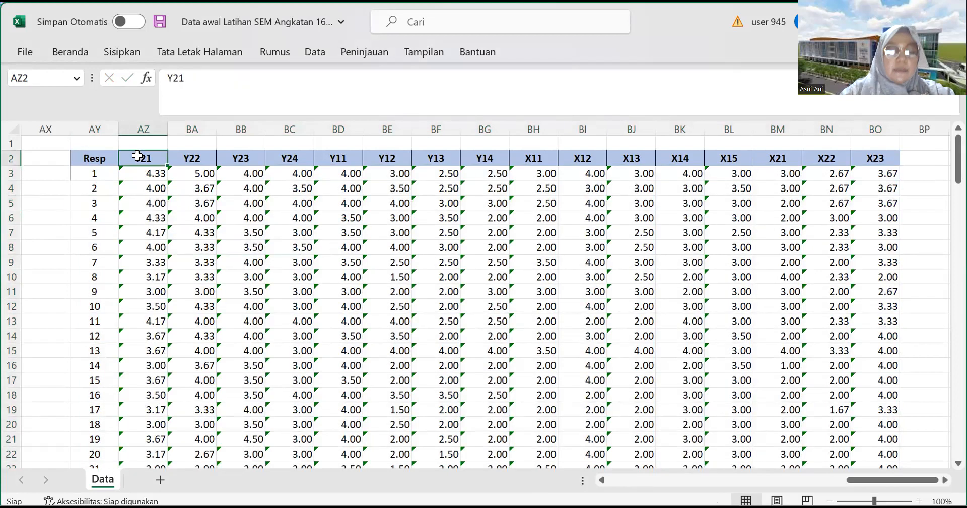
left_click_drag(137, 156, 863, 155)
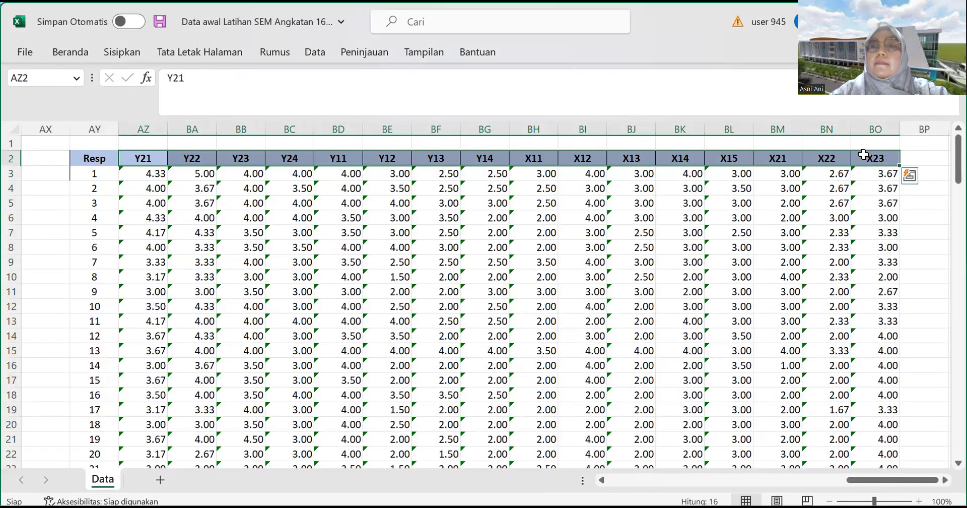
right_click(867, 159)
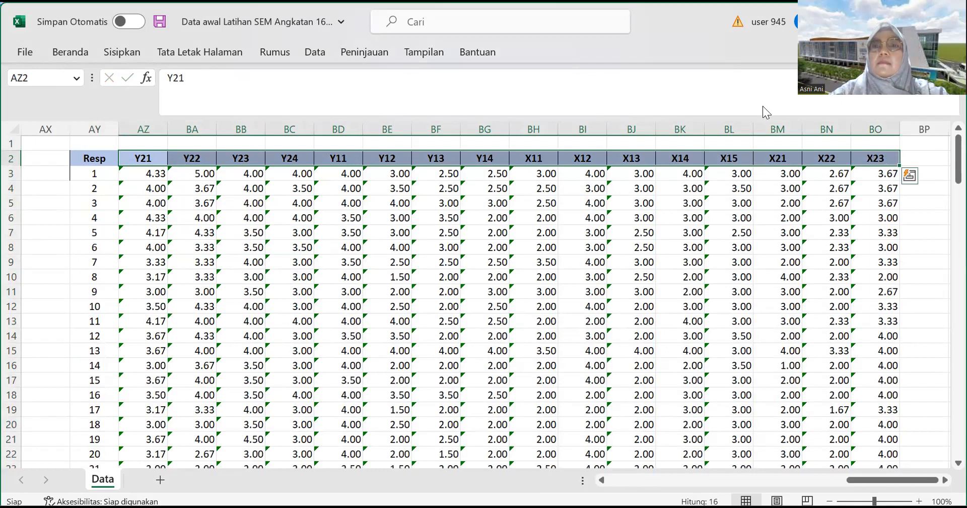
left_click(760, 112)
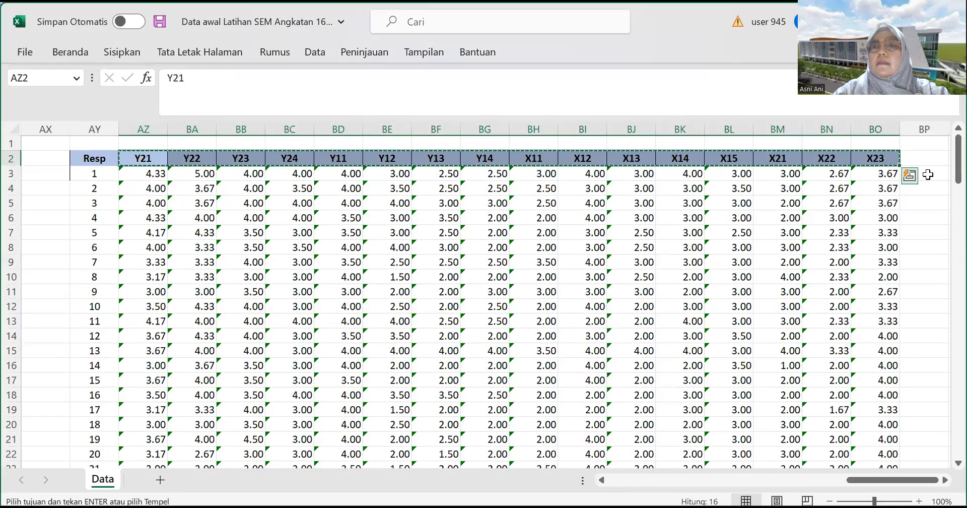
left_click(929, 174)
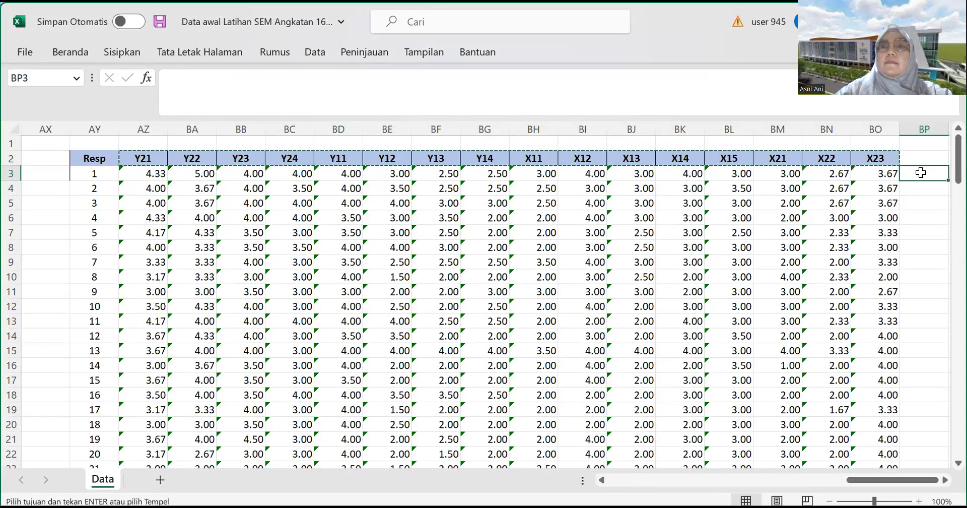
- Paste the copied indicator headings at BP3 as transposed values, running down the column from Y21 to X23
right_click(921, 173)
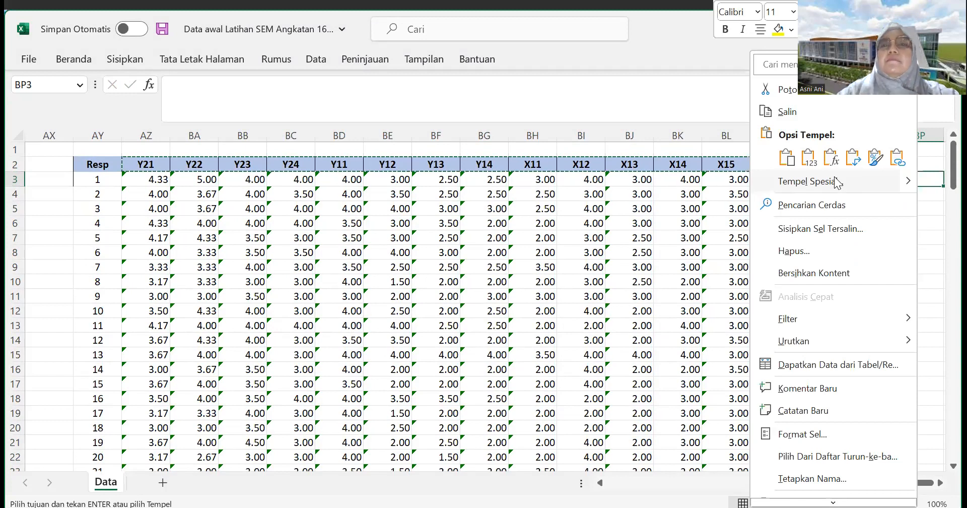
left_click(837, 182)
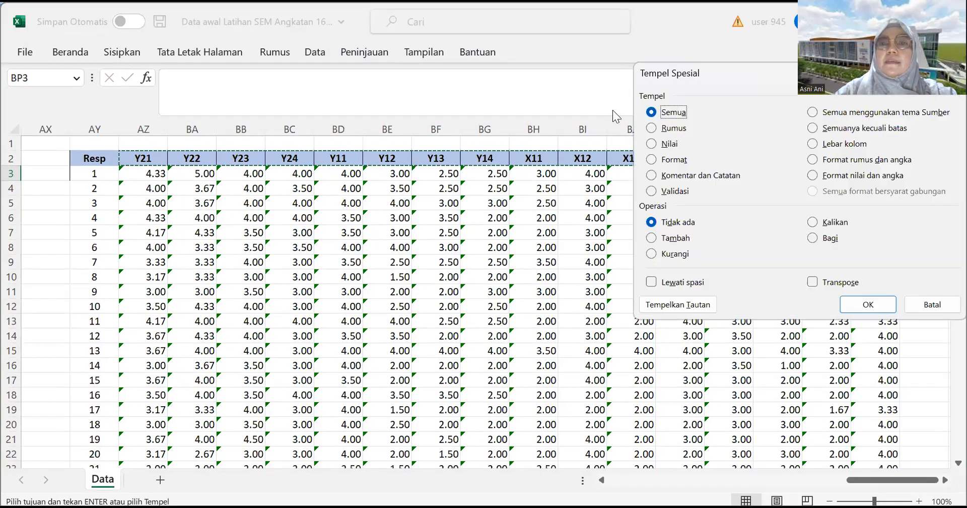
left_click(652, 143)
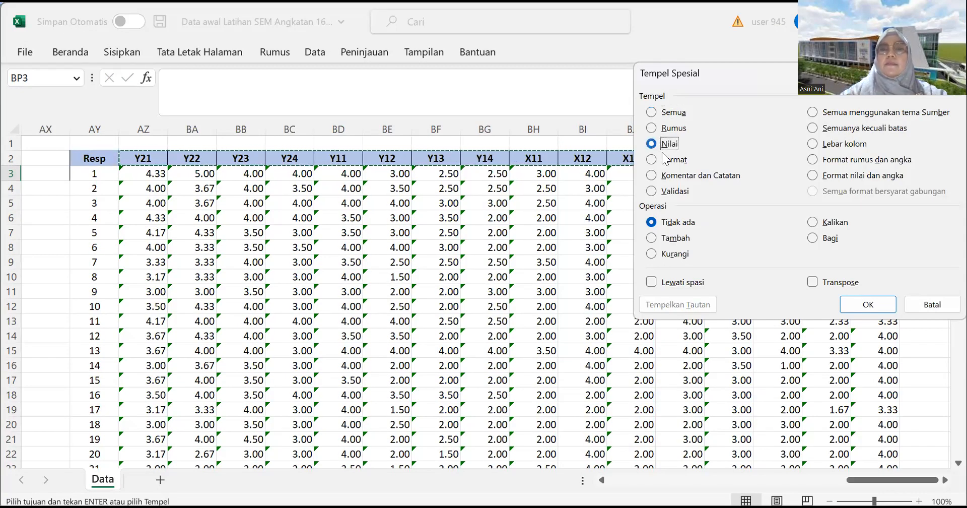
left_click(812, 281)
left_click(869, 305)
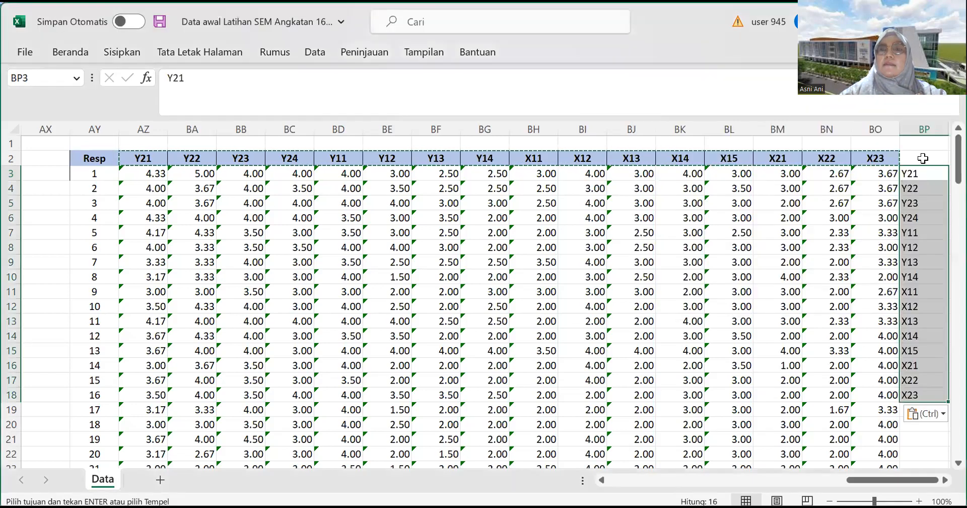
left_click(924, 158)
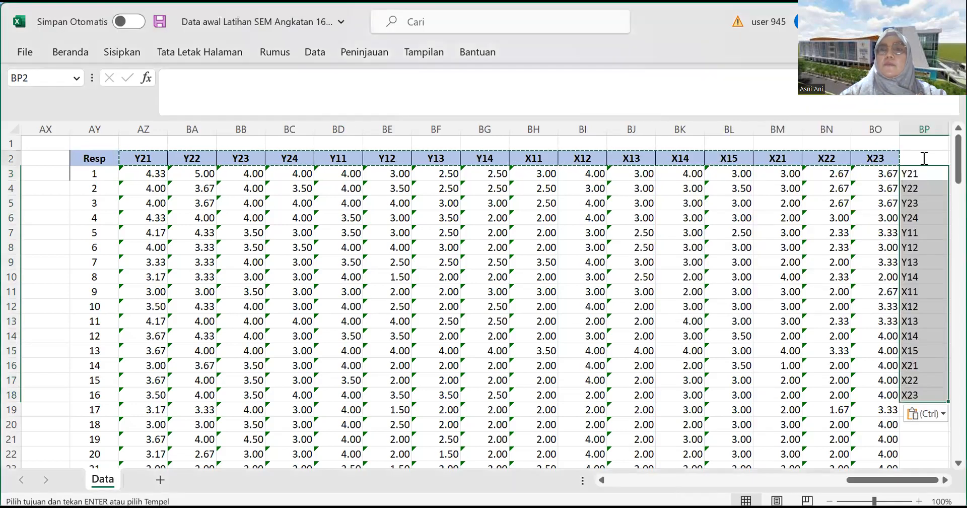
left_click(931, 204)
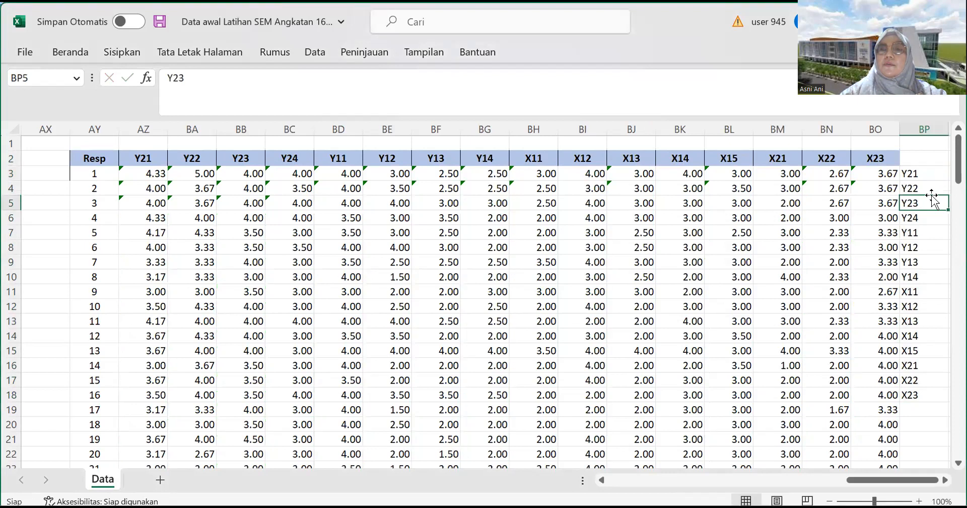
- Copy the transposed headings BP3:BP18 into SPSS as the variable names from row 1 of Variable View, and check them in Data View
left_click(920, 175)
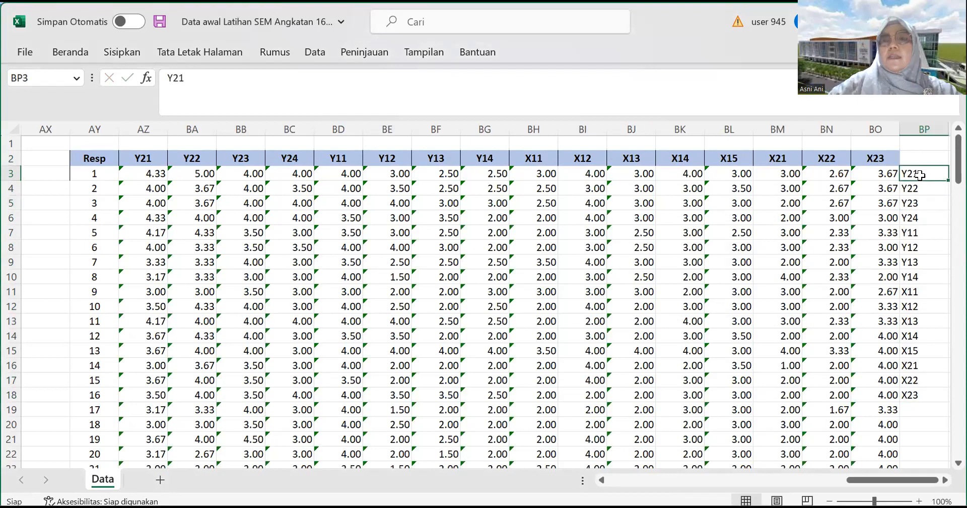
left_click_drag(920, 175, 927, 394)
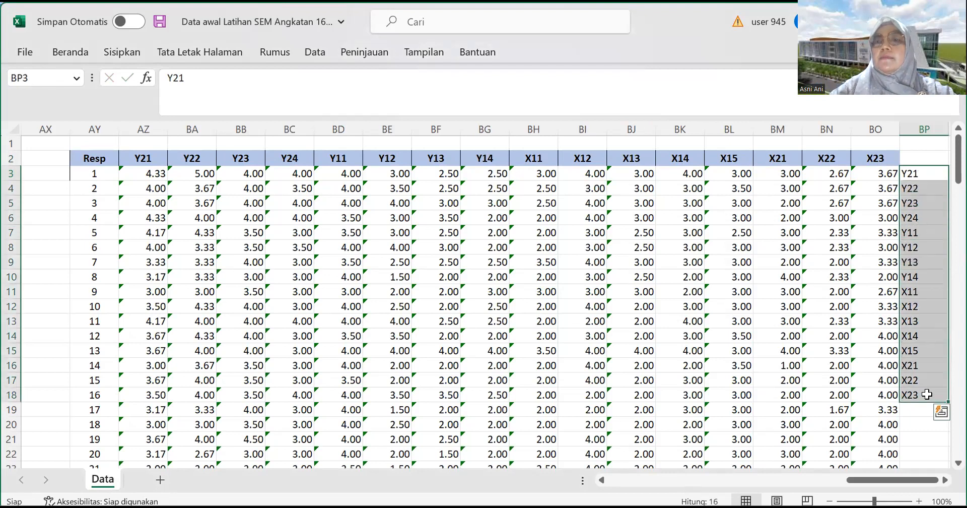
key("ctrl+c")
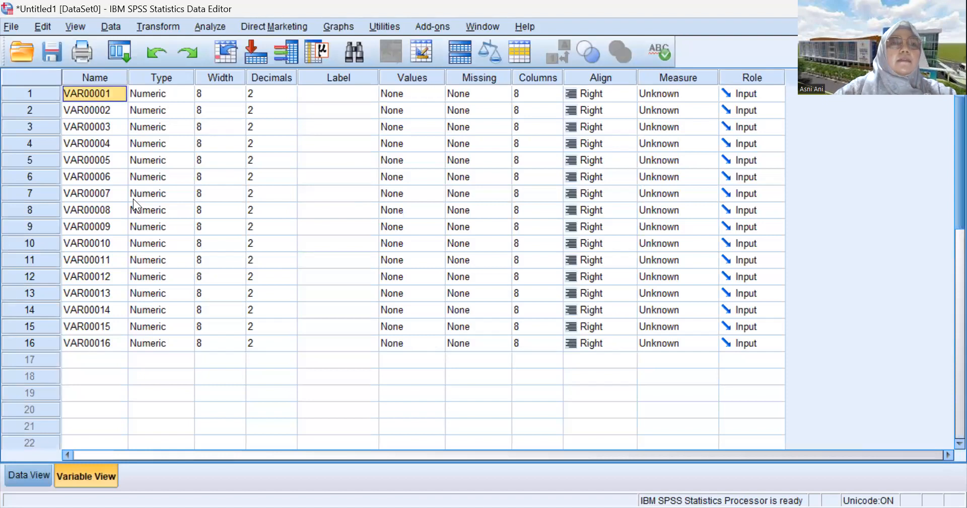
right_click(87, 95)
left_click(109, 122)
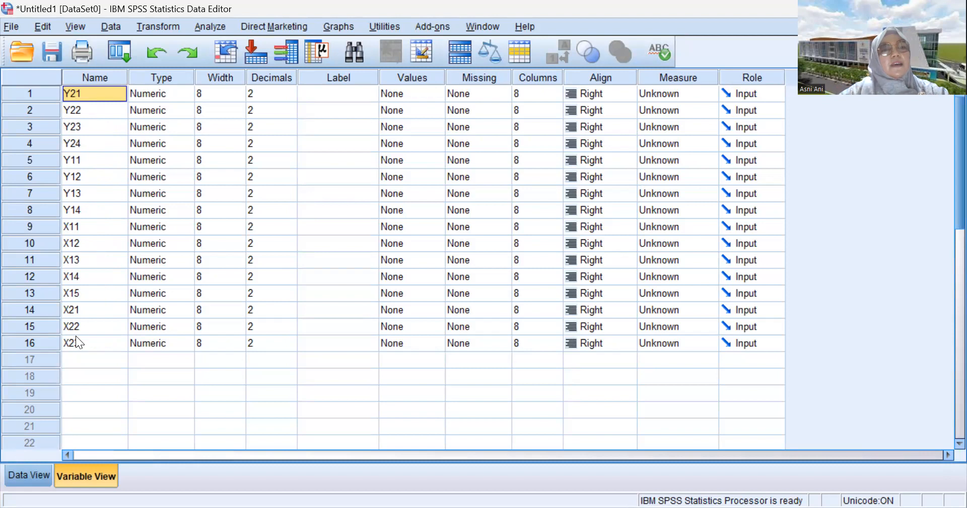
left_click(32, 476)
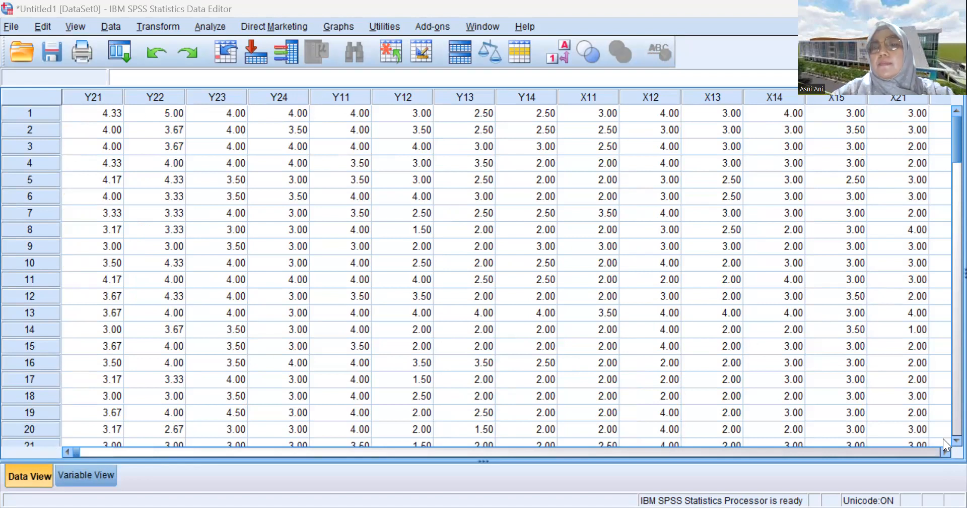
left_click(945, 452)
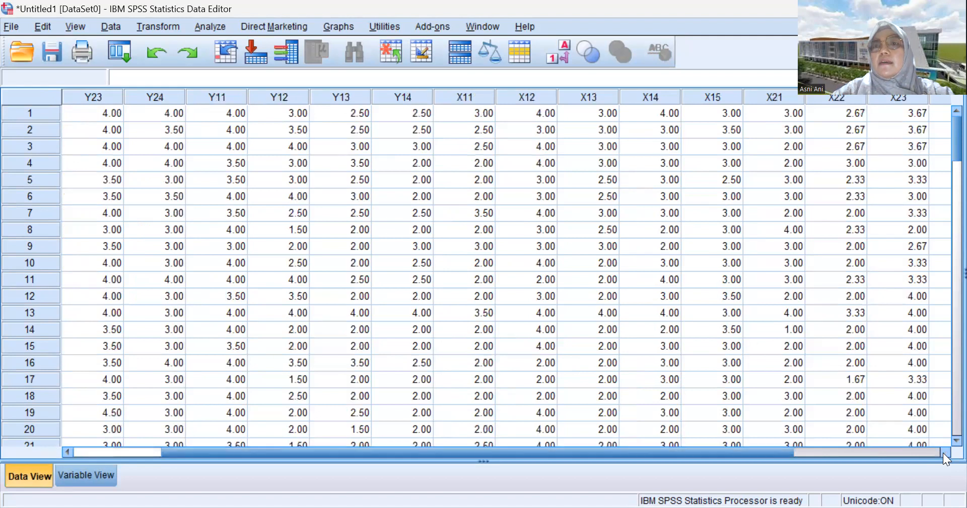
left_click(945, 452)
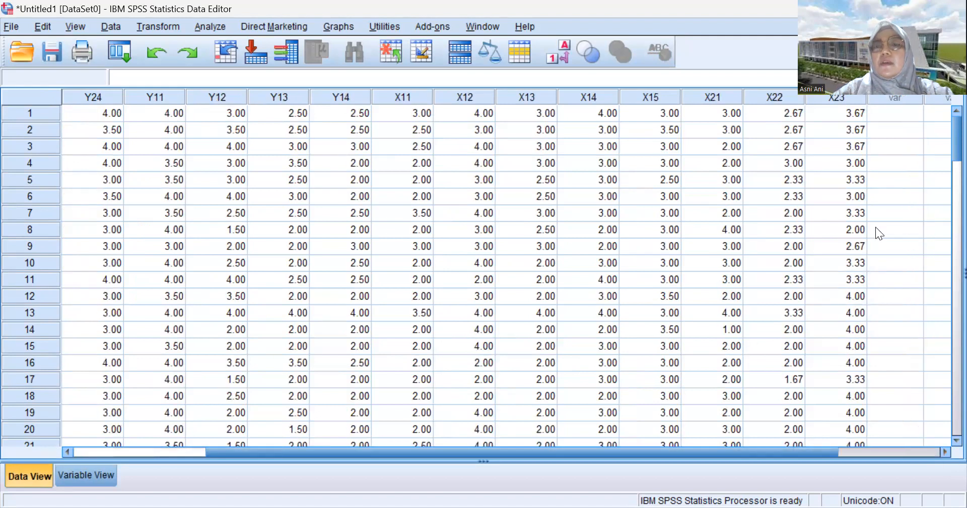
left_click(94, 452)
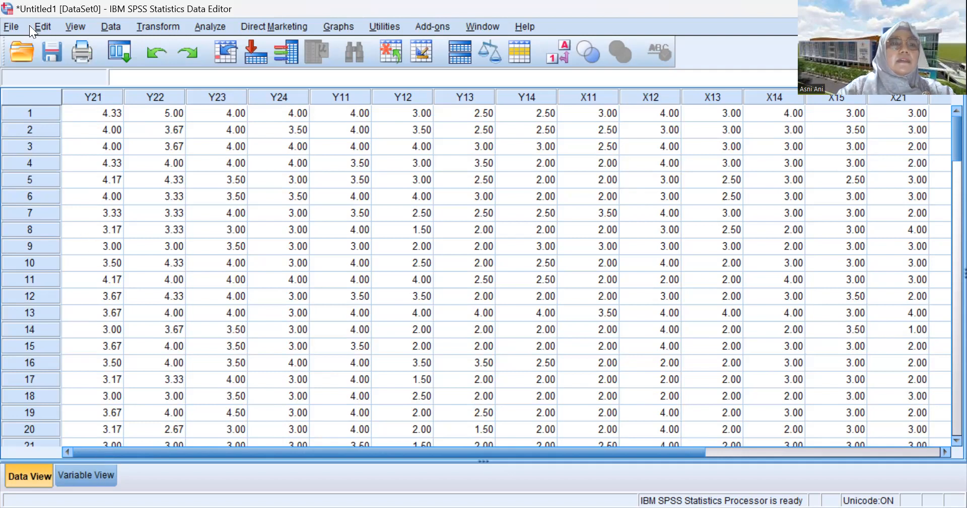
- Start saving the data set and choose the AMOS folder inside Music as its location
left_click(53, 55)
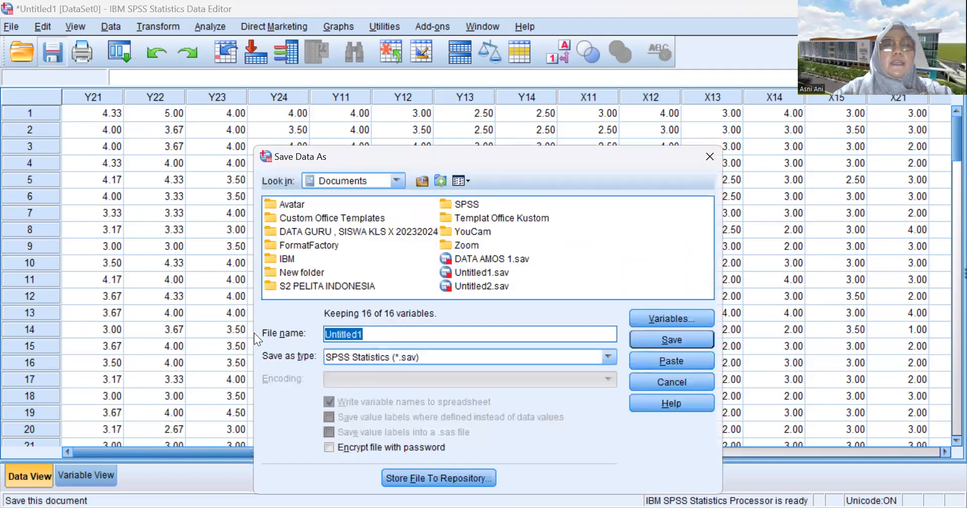
left_click(397, 181)
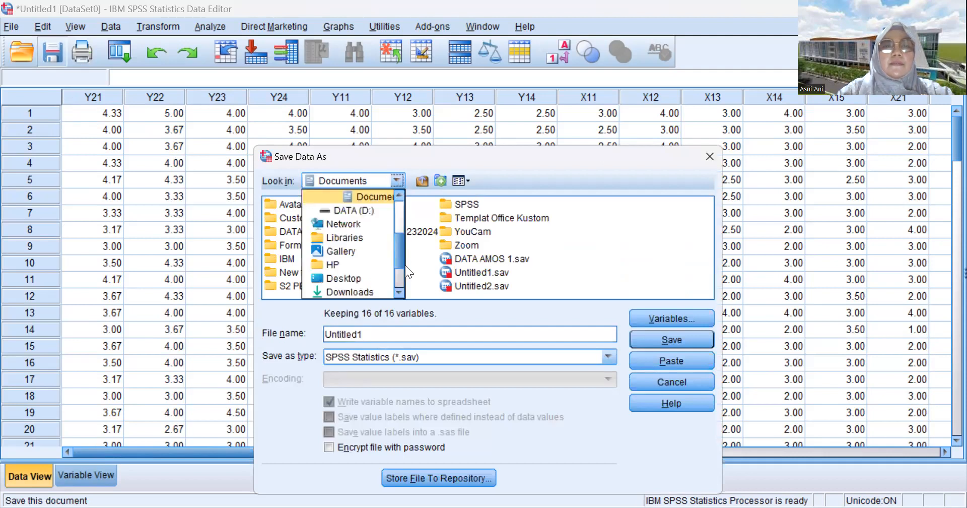
left_click(398, 293)
left_click(398, 292)
left_click(398, 292)
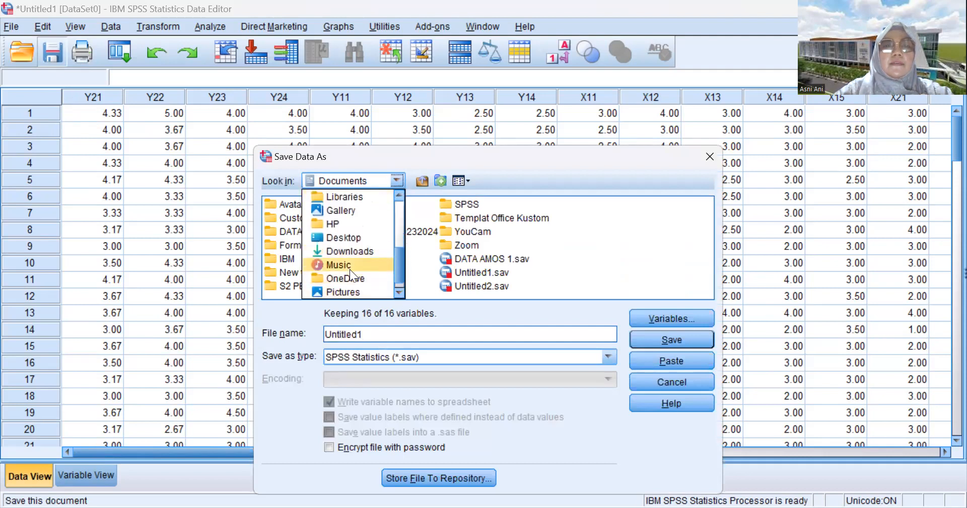
left_click(349, 267)
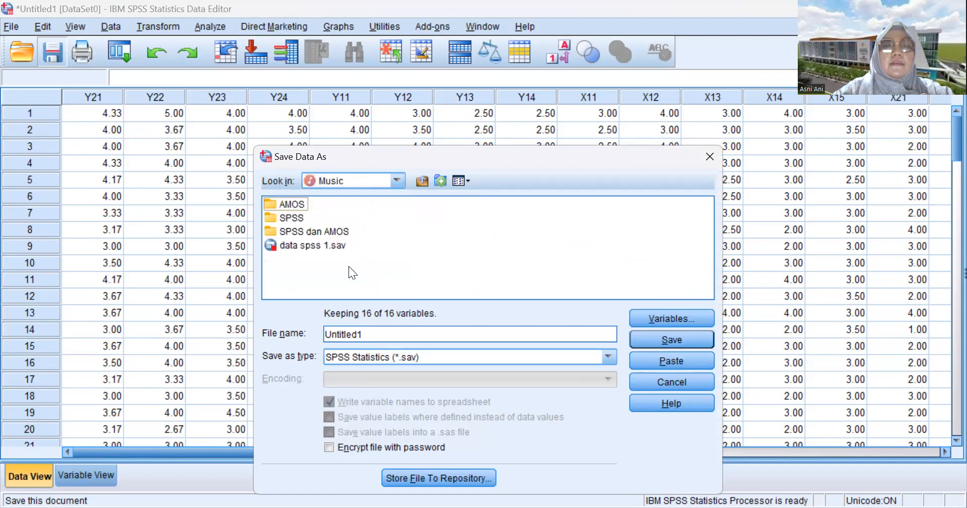
left_click(294, 218)
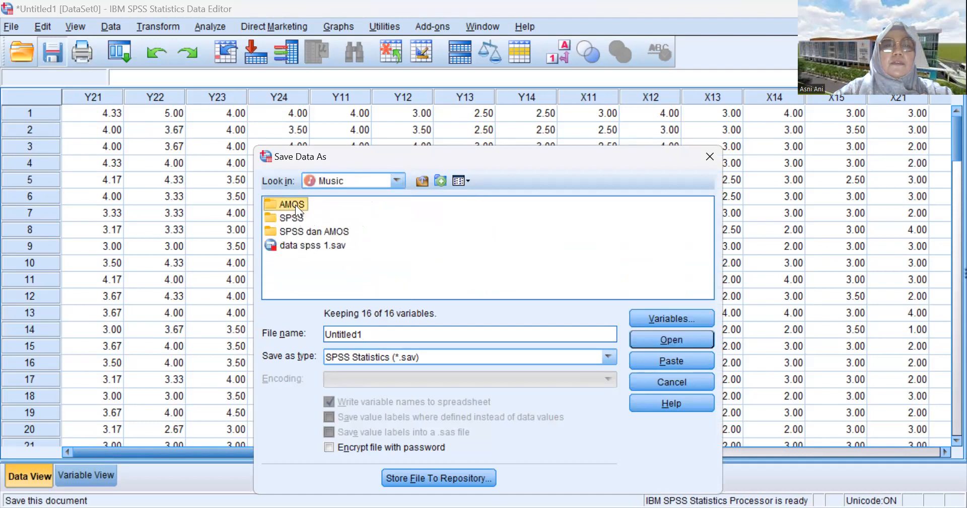
double_click(296, 205)
- Name the file "data amos 1" and save it in SPSS Statistics (*.sav) format
left_click(371, 333)
key("BackSpace")
key("BackSpace")
key("BackSpace")
key("BackSpace")
key("BackSpace")
key("BackSpace")
key("BackSpace")
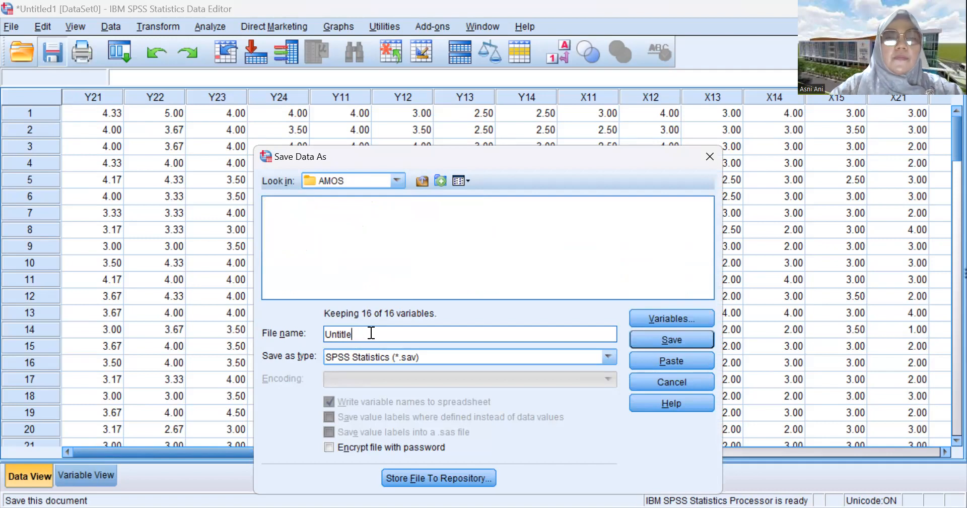
key("BackSpace")
key("BackSpace")
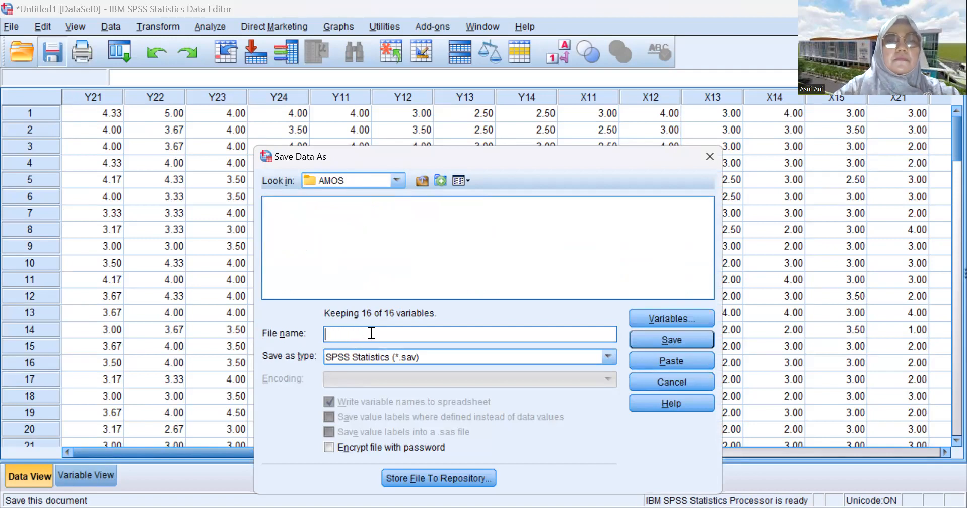
type("dat")
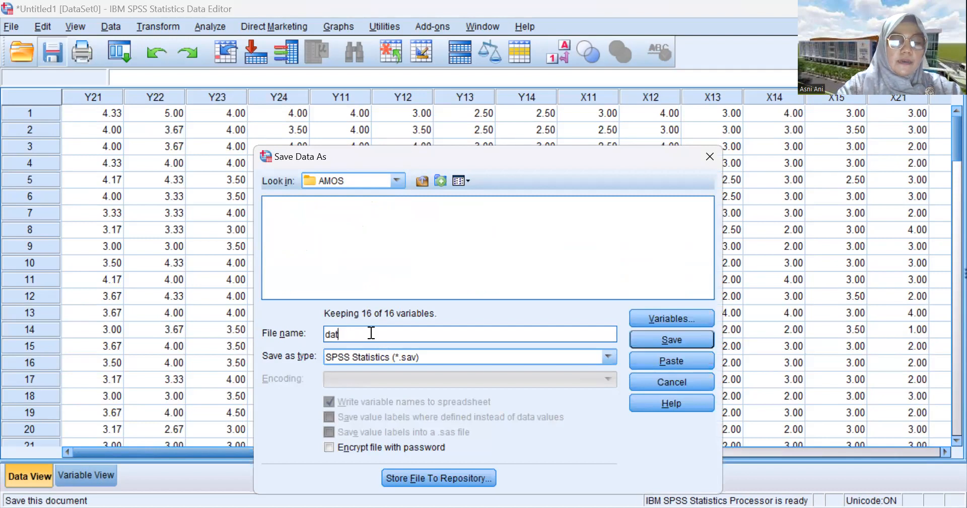
type("a amos_1")
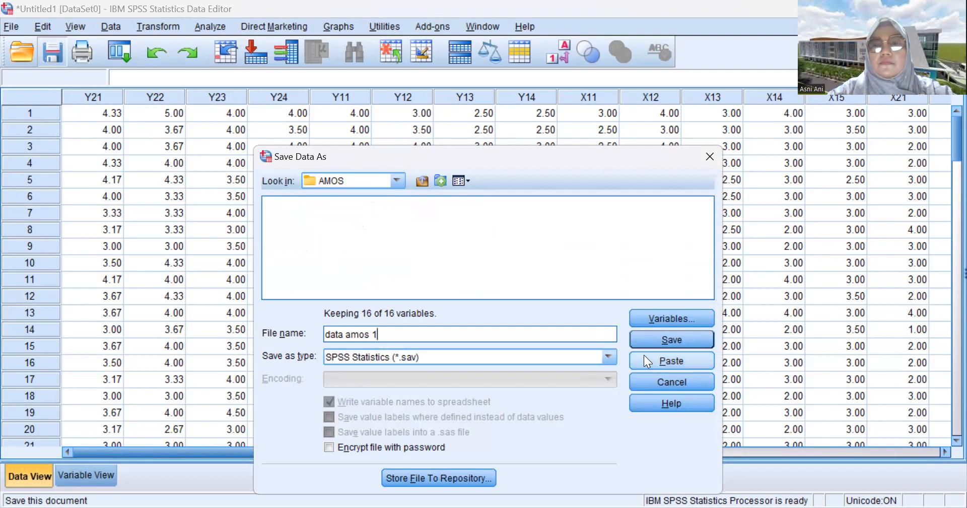
left_click(669, 340)
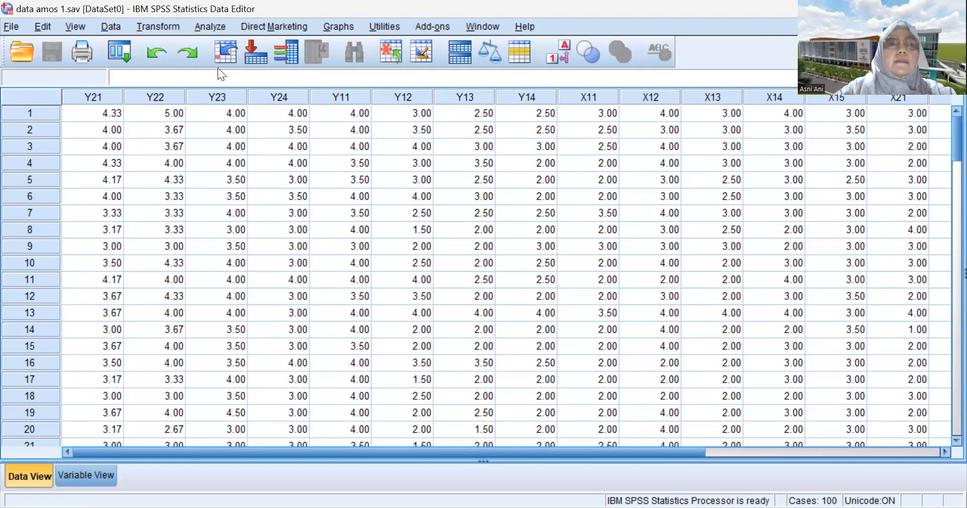
- Launch IBM SPSS Amos from the saved data set and set the page layout's paper size to Landscape - A4
left_click(207, 27)
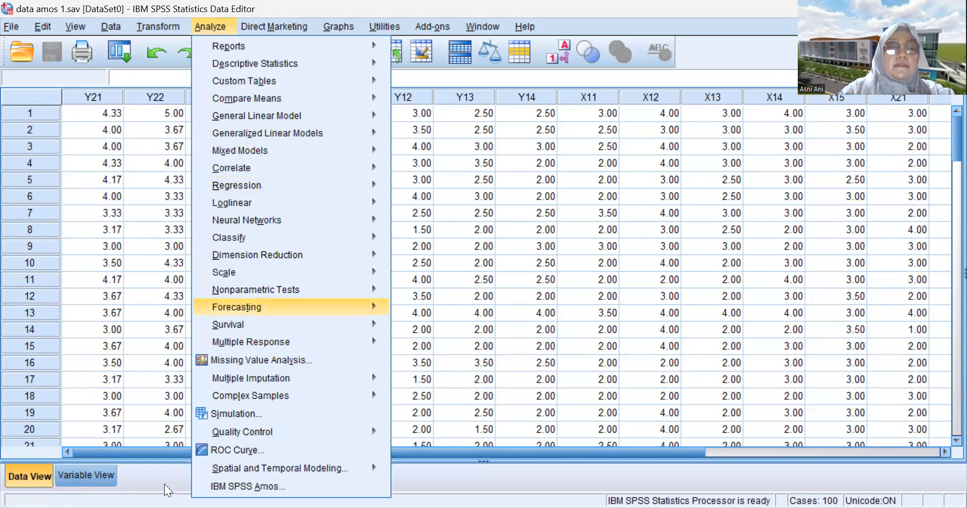
left_click(245, 485)
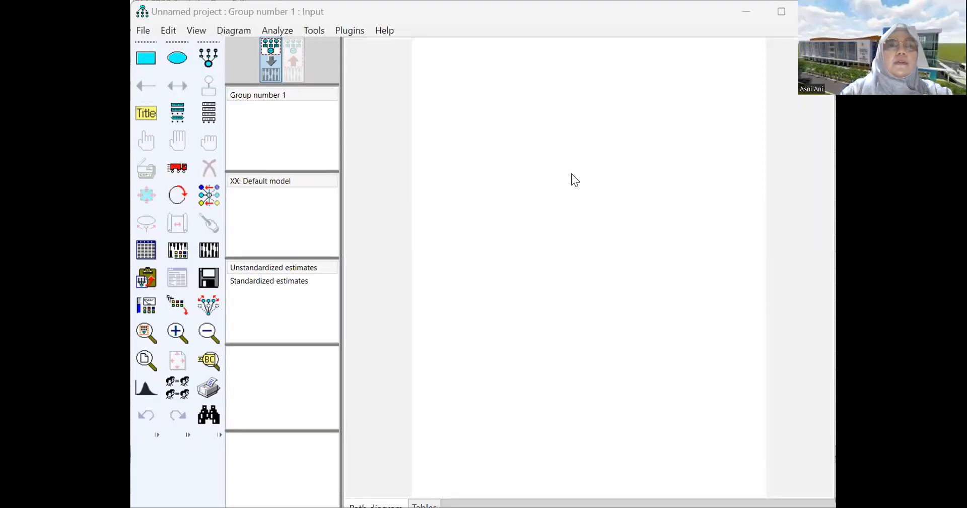
left_click(197, 34)
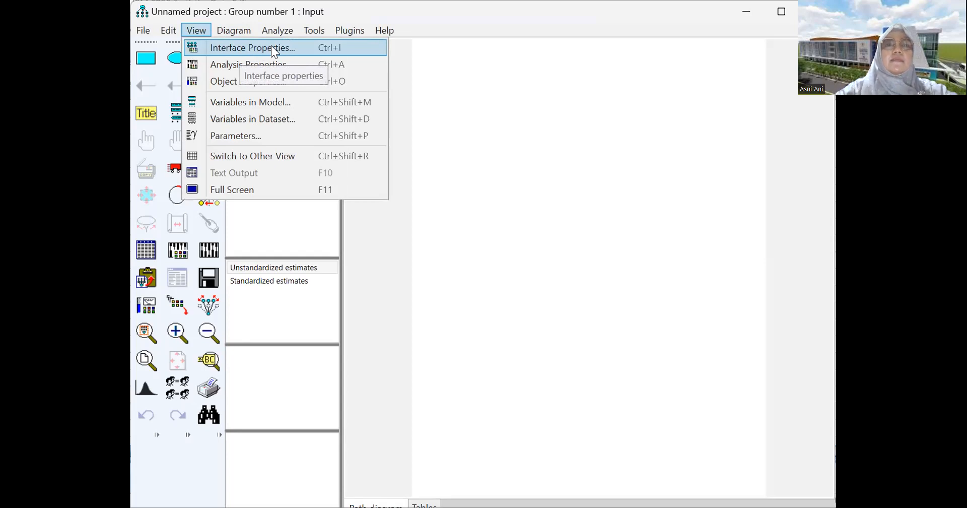
left_click(290, 51)
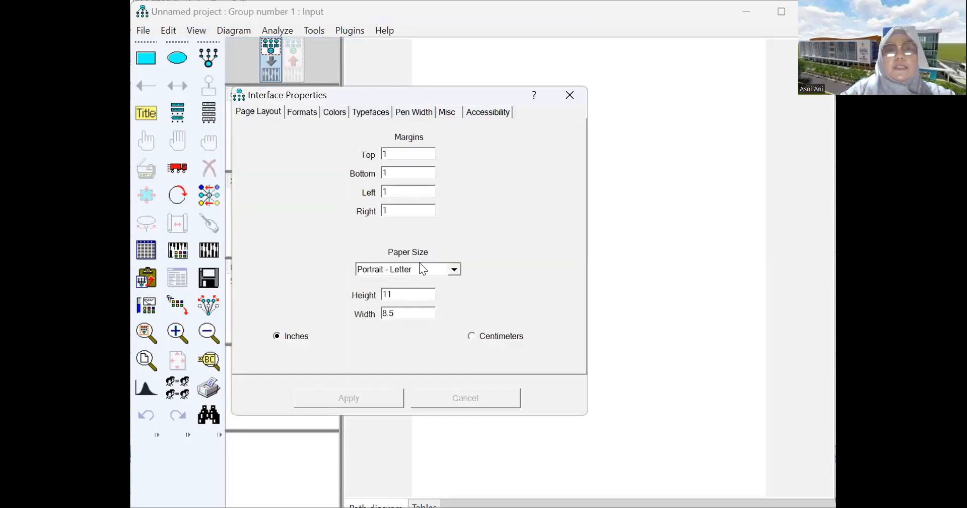
left_click(455, 272)
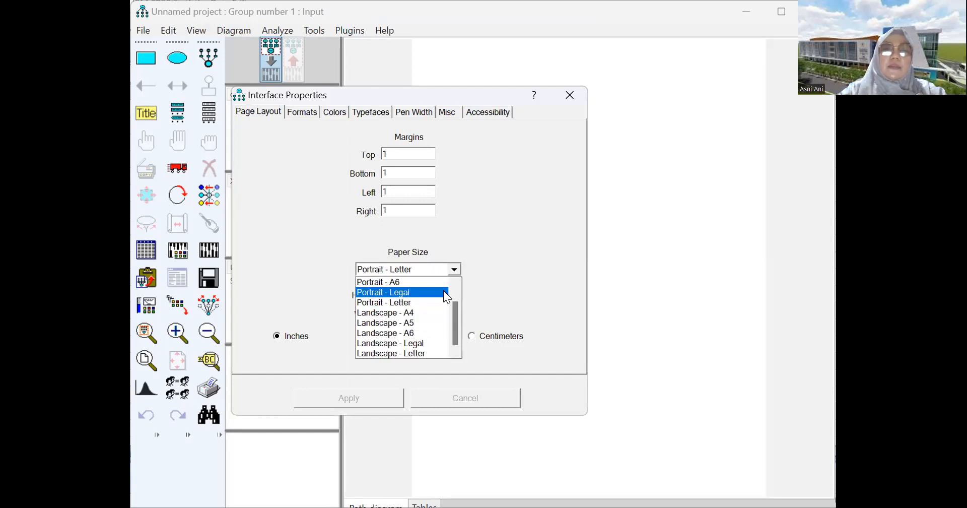
left_click(386, 312)
left_click(343, 393)
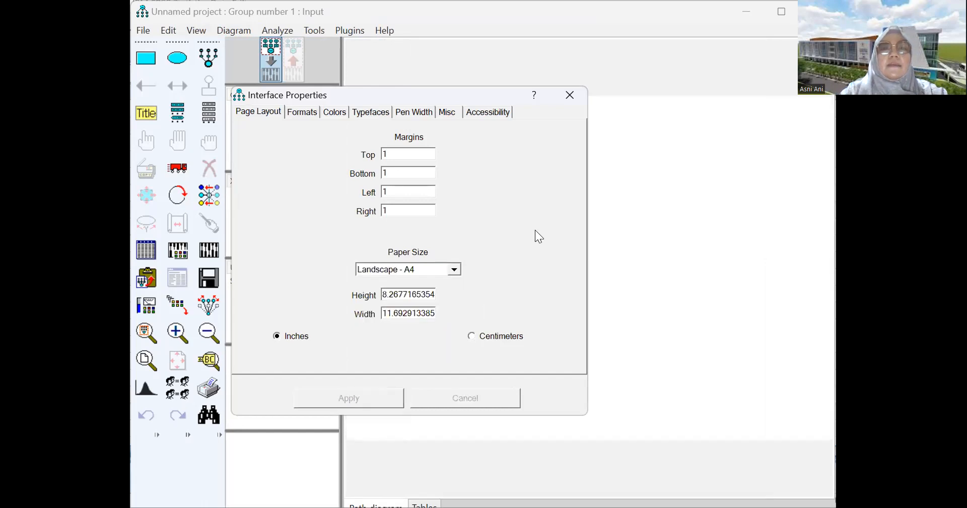
left_click(570, 97)
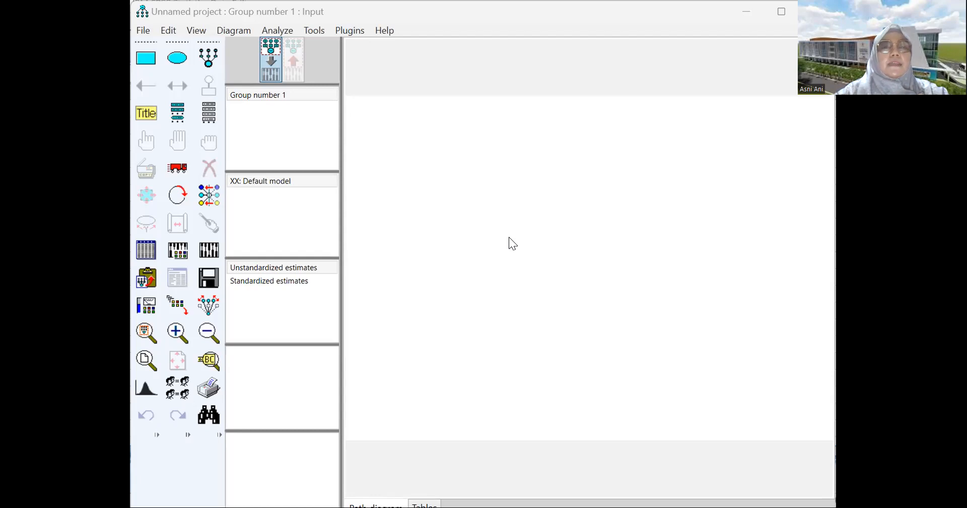
- Draw a latent variable with five indicators and their error terms in the upper-left area of the path diagram page
left_click(208, 63)
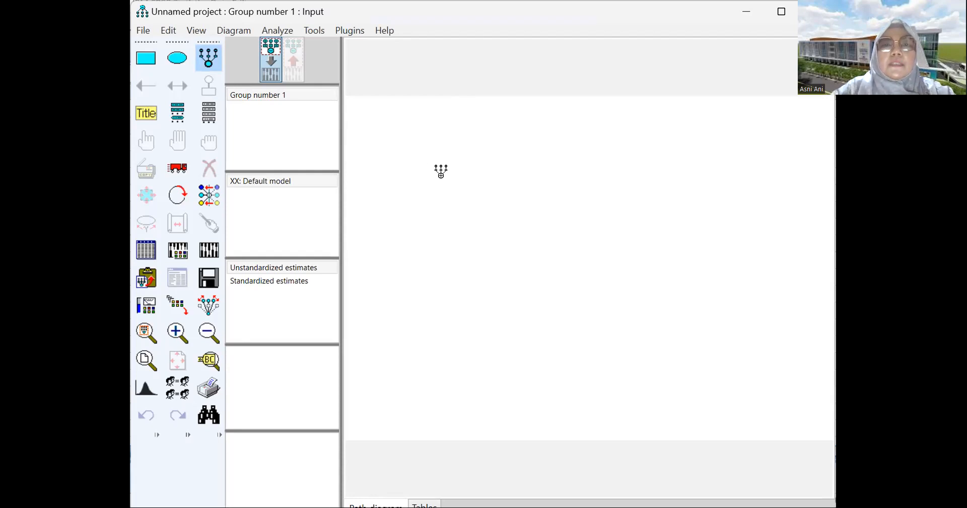
left_click(441, 177)
left_click(440, 177)
left_click(440, 178)
left_click(440, 177)
left_click(441, 177)
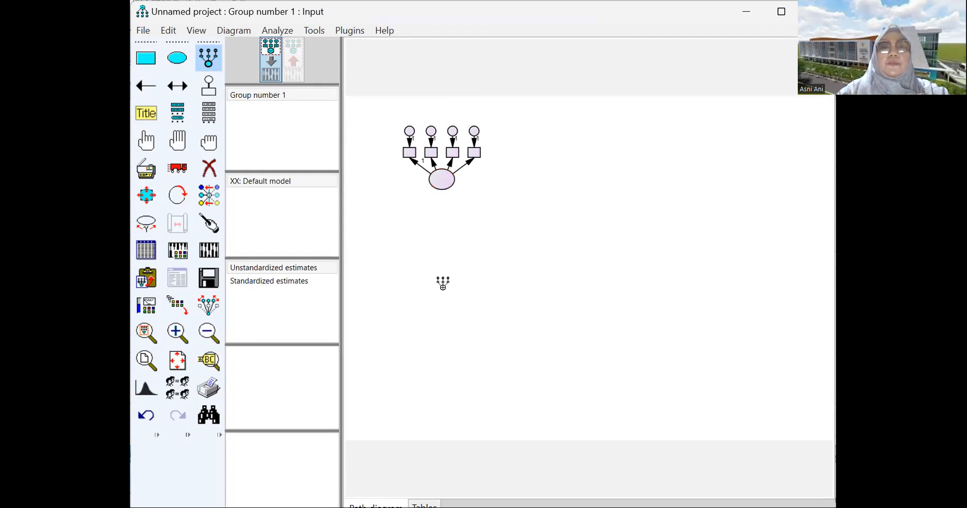
left_click(443, 180)
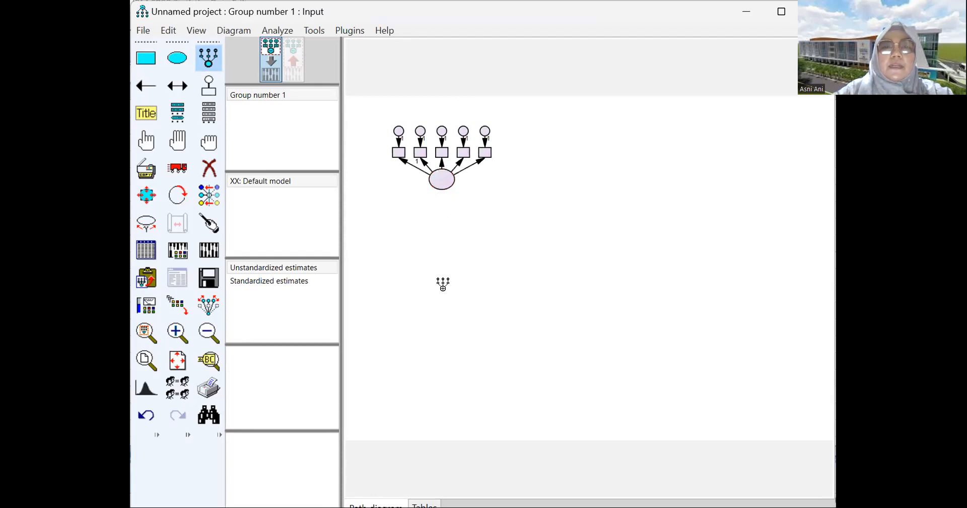
- Draw a second latent variable with three indicators and their error terms below the five-indicator one
left_click_drag(431, 278, 457, 300)
left_click(443, 287)
left_click(443, 287)
left_click(443, 287)
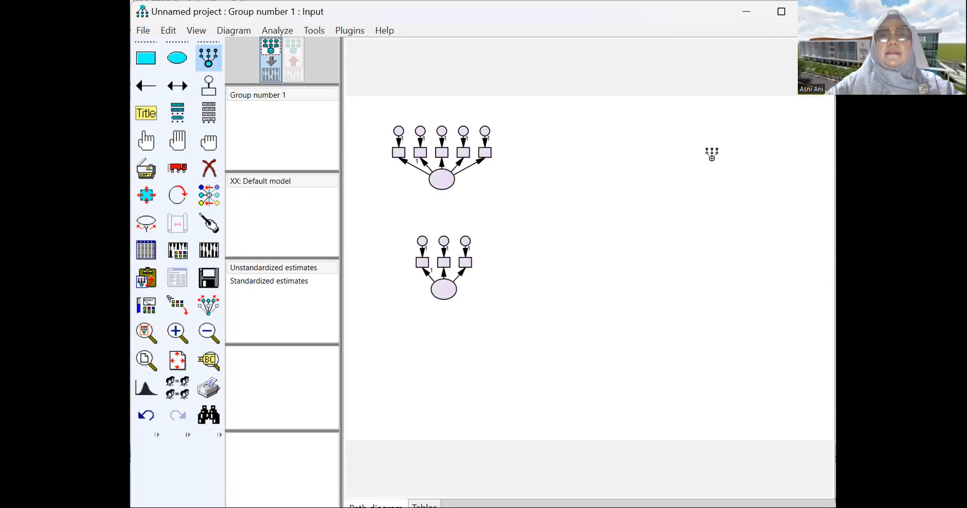
- Draw a third latent variable with four indicators and their error terms in the upper-right area of the path diagram page
left_click_drag(698, 160, 724, 182)
left_click(711, 171)
left_click(710, 170)
left_click(711, 171)
left_click(711, 170)
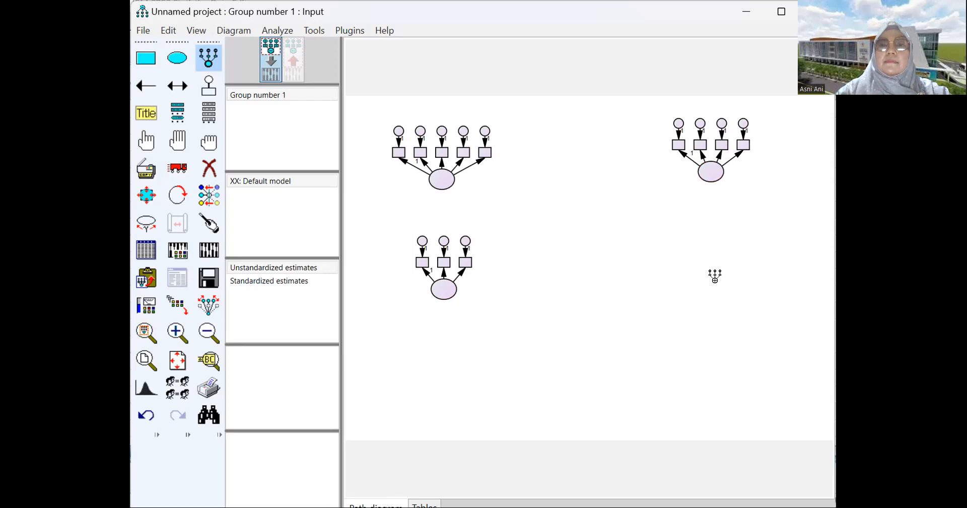
- Draw a fourth latent variable with four indicators and their error terms below the upper-right four-indicator one
left_click_drag(704, 271, 730, 292)
left_click(715, 280)
left_click(715, 280)
left_click(715, 280)
left_click(715, 280)
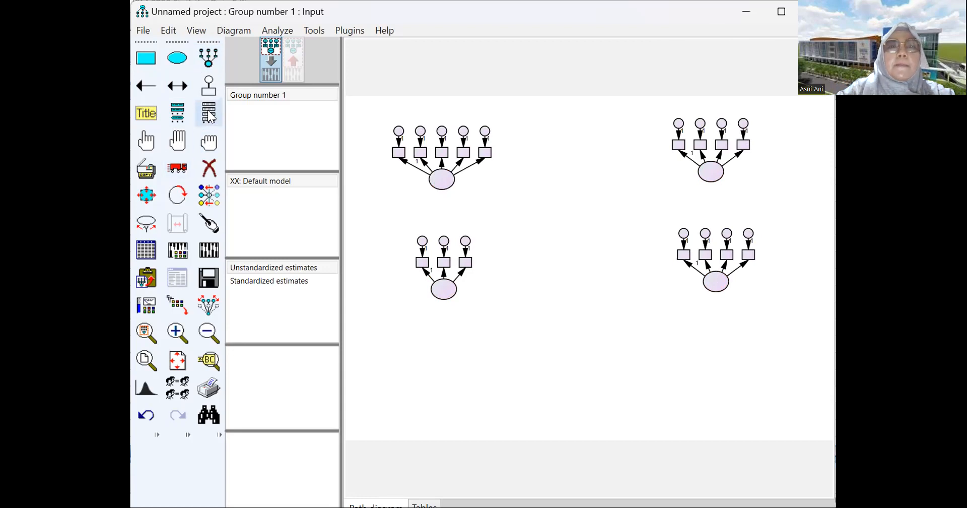
- Rotate the indicators of the five-indicator and three-indicator latent variables so they sit on the left side of their ellipses
left_click(179, 196)
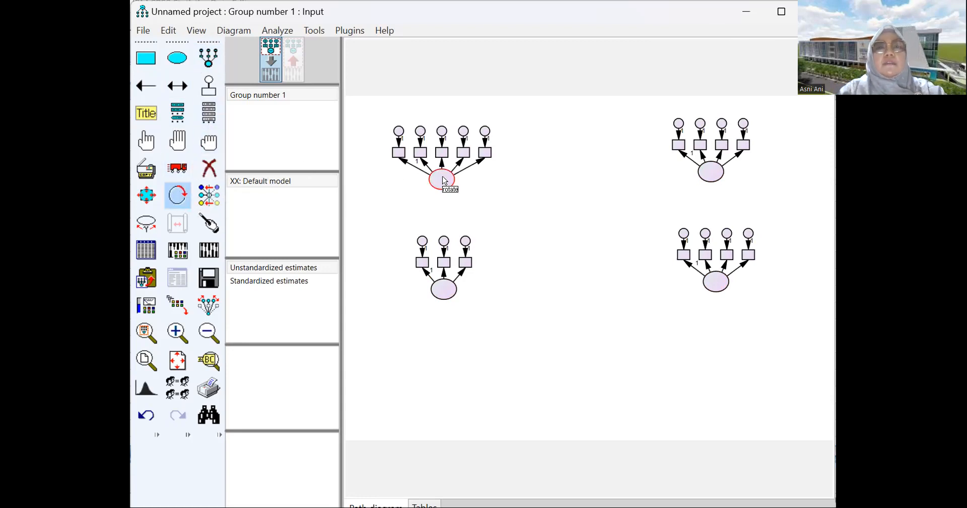
left_click(444, 179)
left_click(445, 180)
left_click(444, 180)
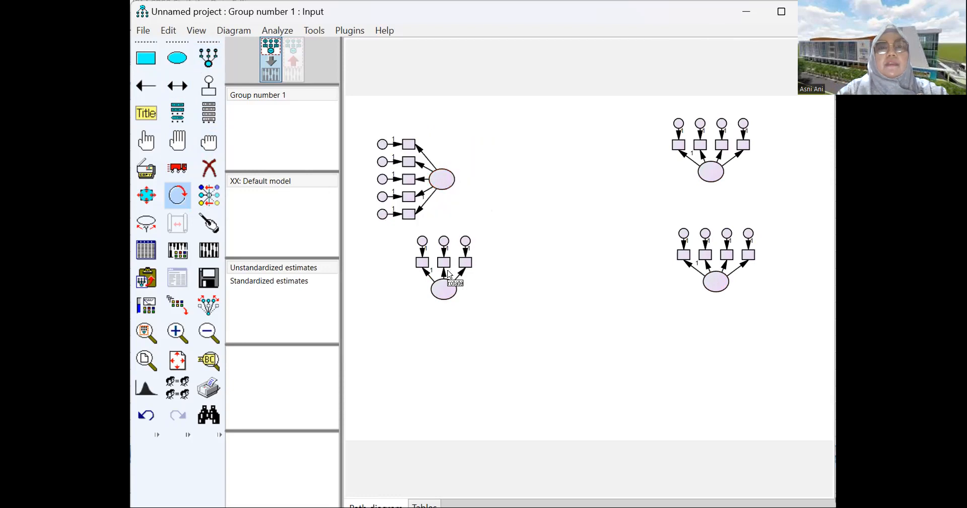
left_click(444, 290)
left_click(444, 289)
left_click(444, 290)
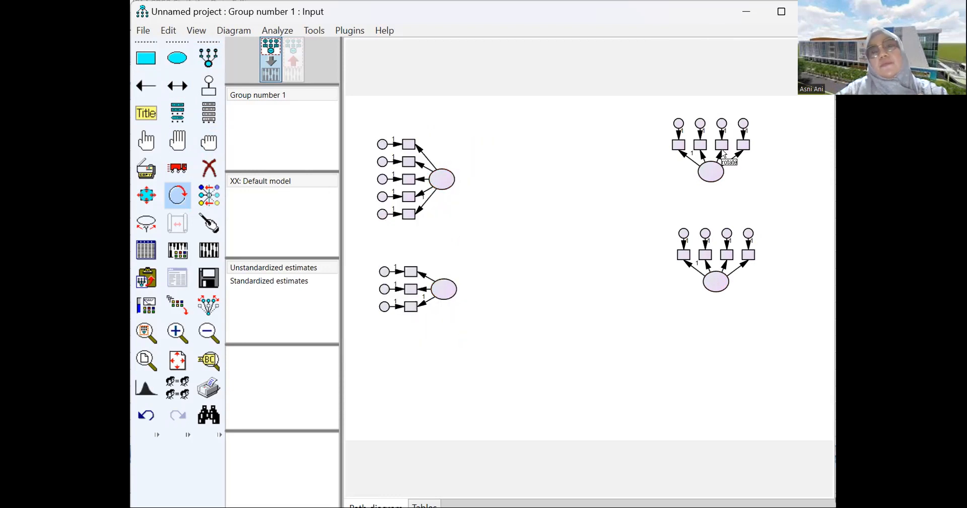
- Rotate the indicators of both four-indicator latent variables to the right side of their ellipses and end the rotation
left_click(706, 171)
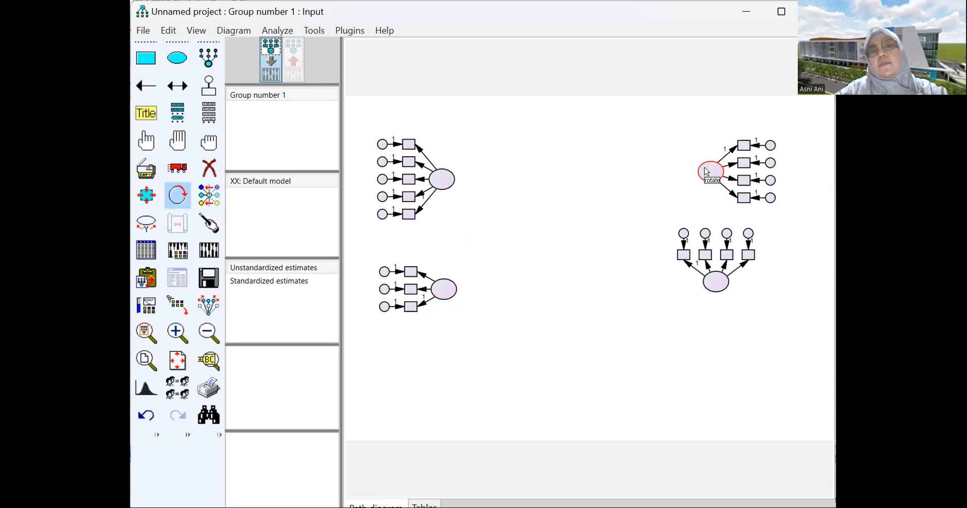
left_click(718, 281)
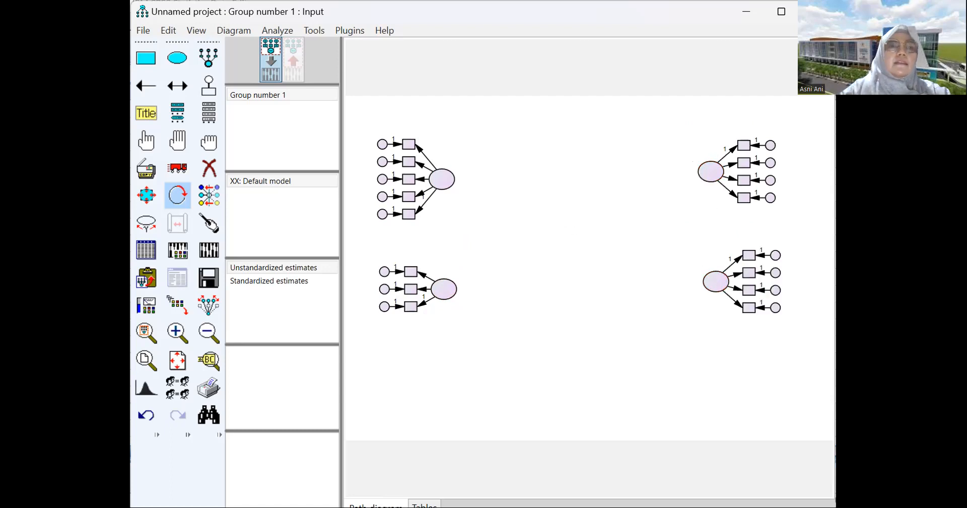
left_click(181, 190)
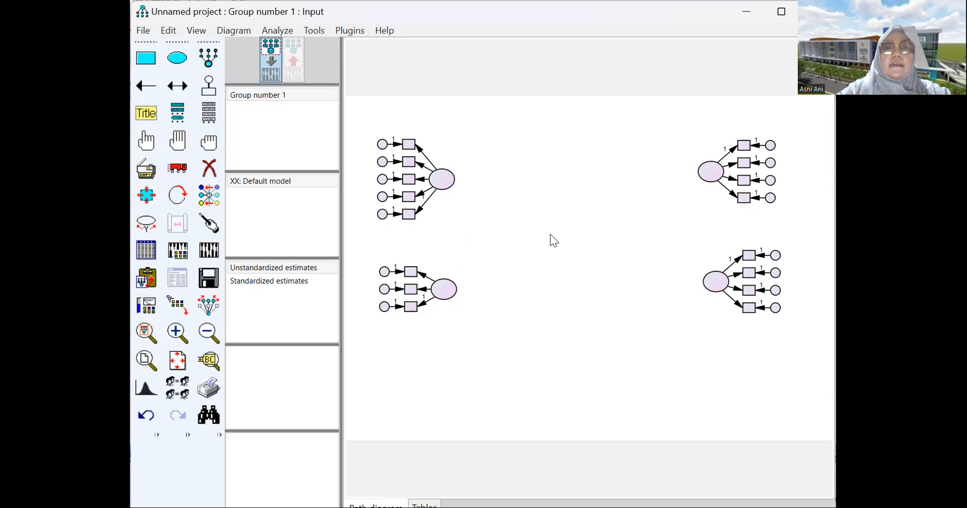
- Name the five-indicator latent variable x1 and the three-indicator latent variable x2
double_click(440, 186)
type("x")
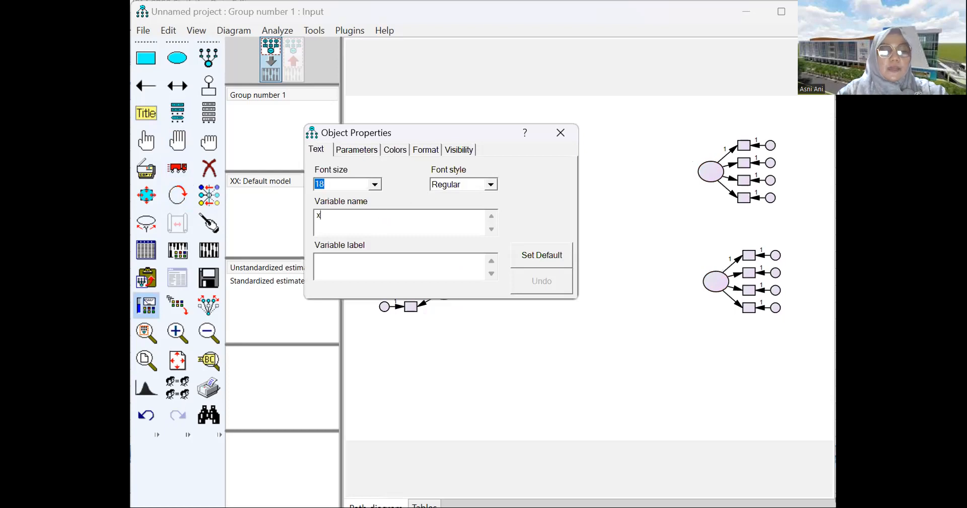
type("1")
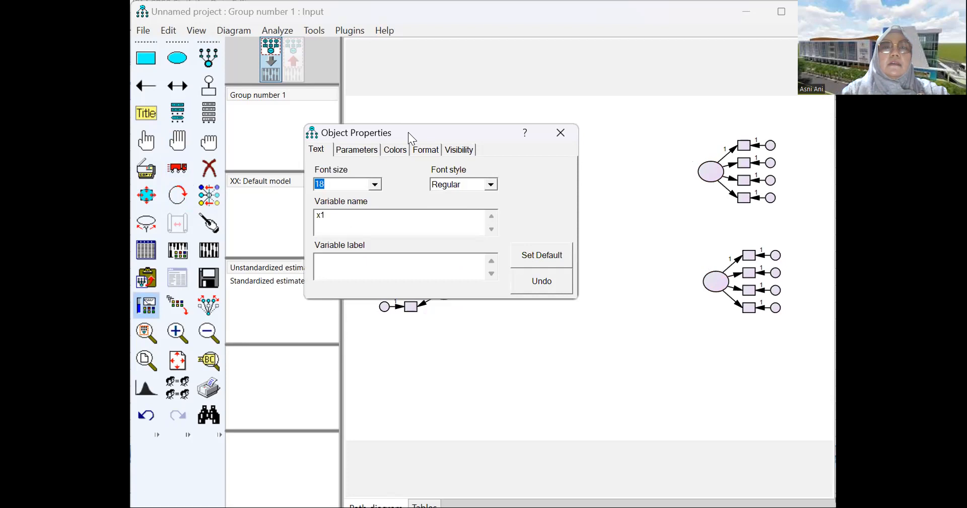
left_click_drag(408, 132, 479, 330)
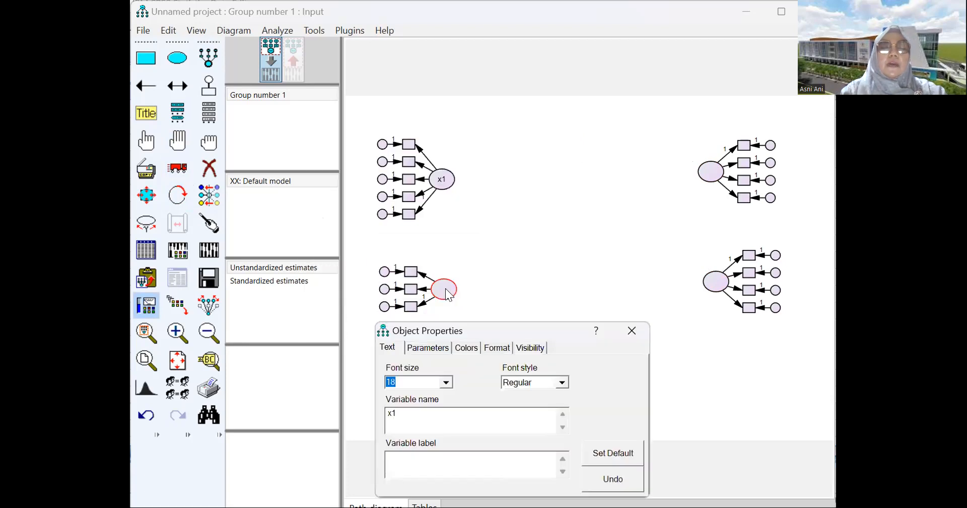
left_click(449, 295)
type("x2")
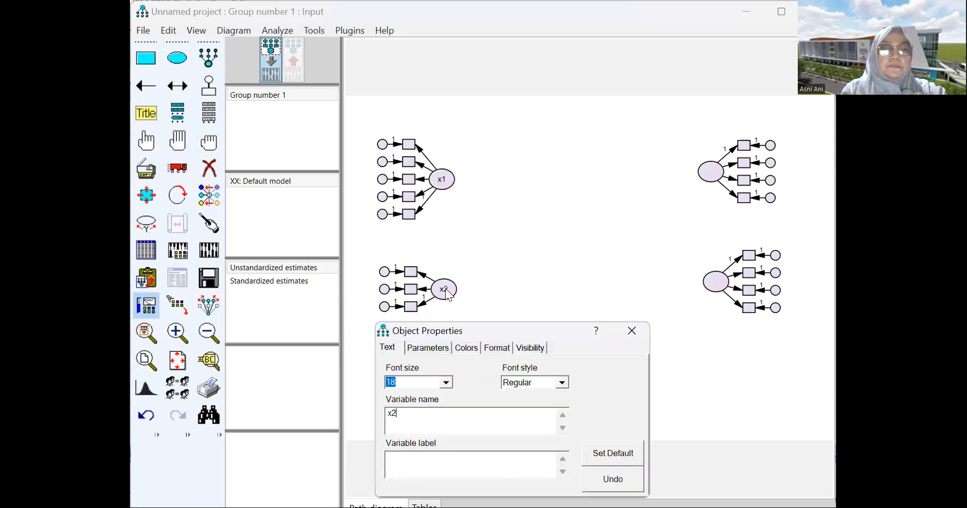
- Name the upper four-indicator latent variable y1 and the lower one y2, and close the object properties
left_click(709, 177)
type("y1")
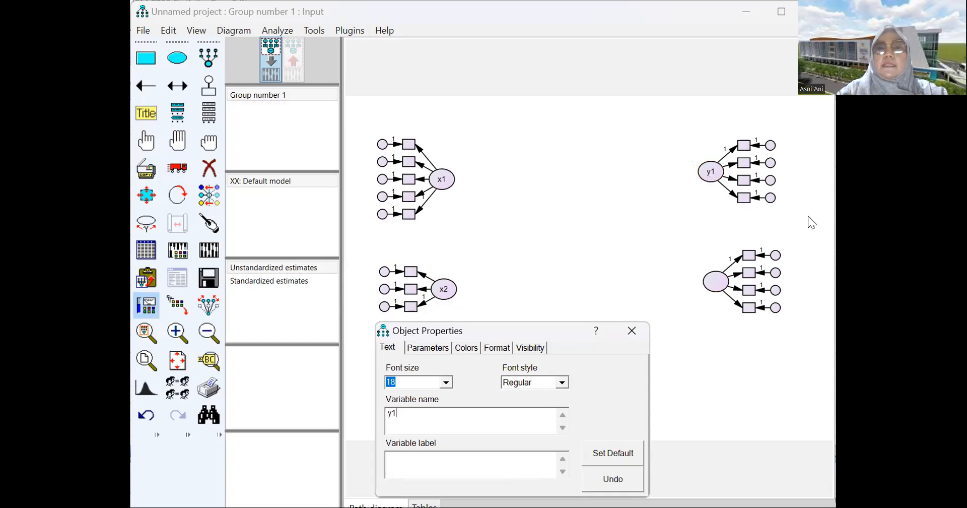
left_click(724, 286)
type("y2")
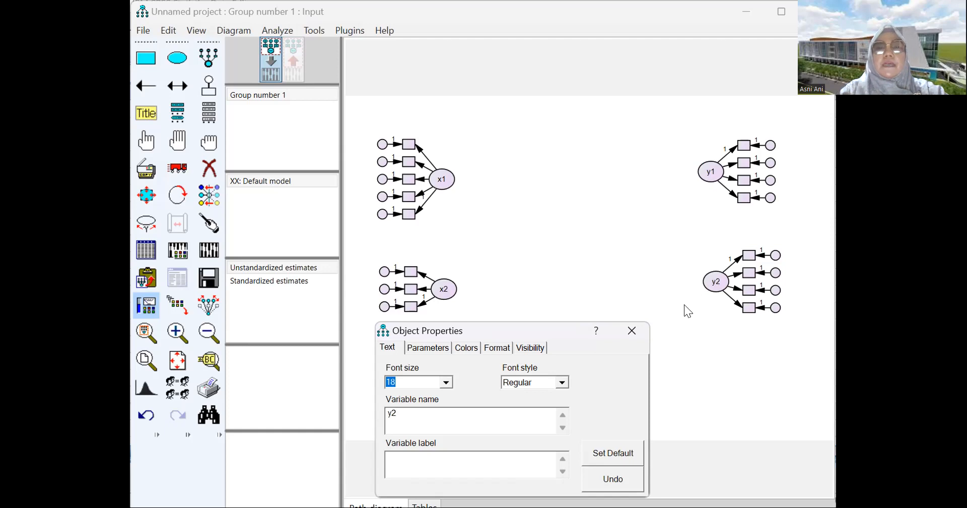
left_click(632, 330)
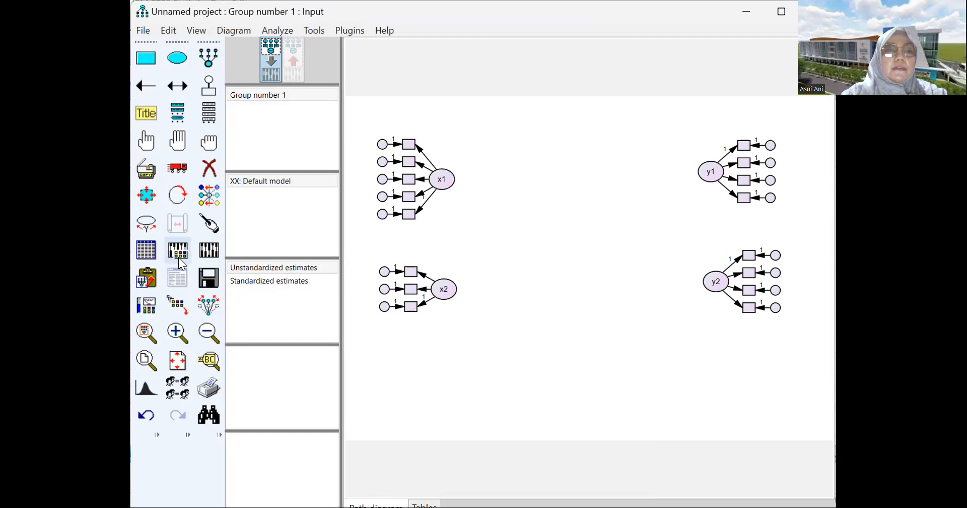
- Set data amos 1.sav from the AMOS folder as the data file for Group number 1
left_click(145, 251)
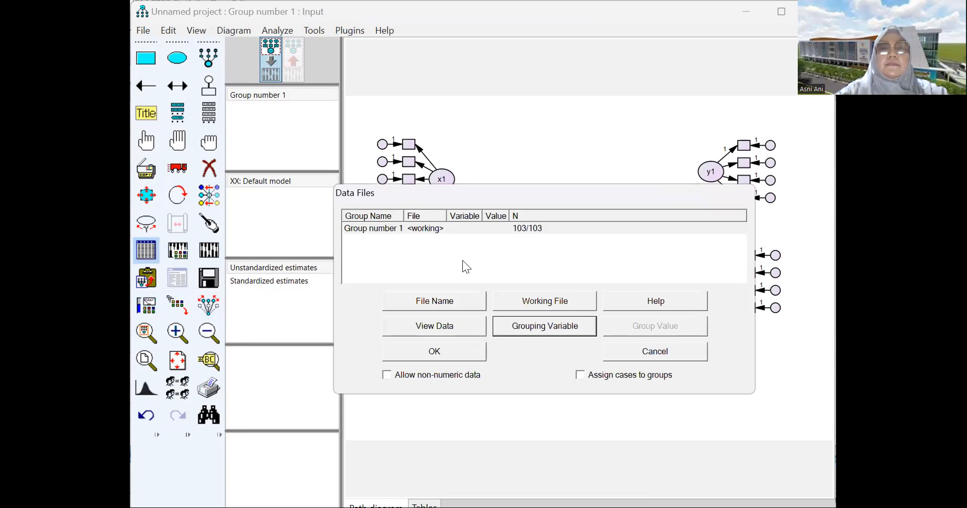
left_click(439, 302)
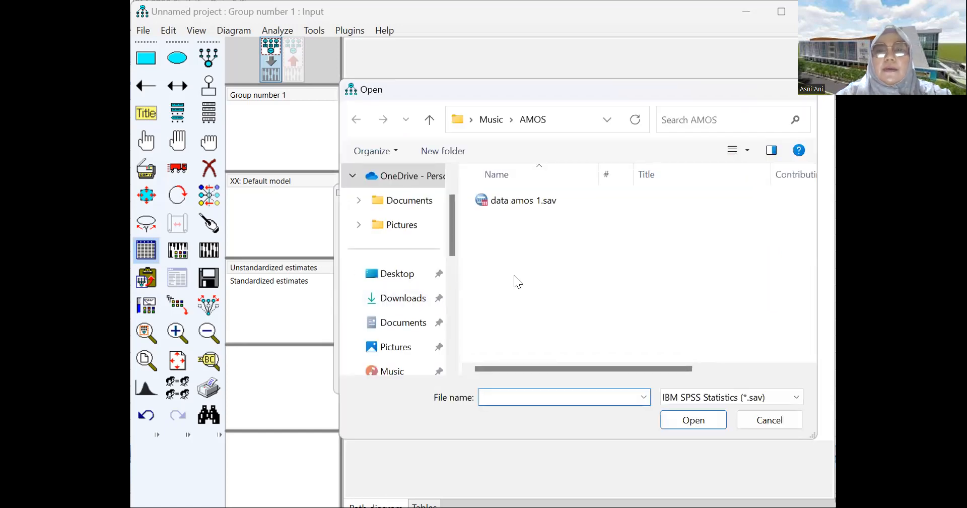
left_click(521, 206)
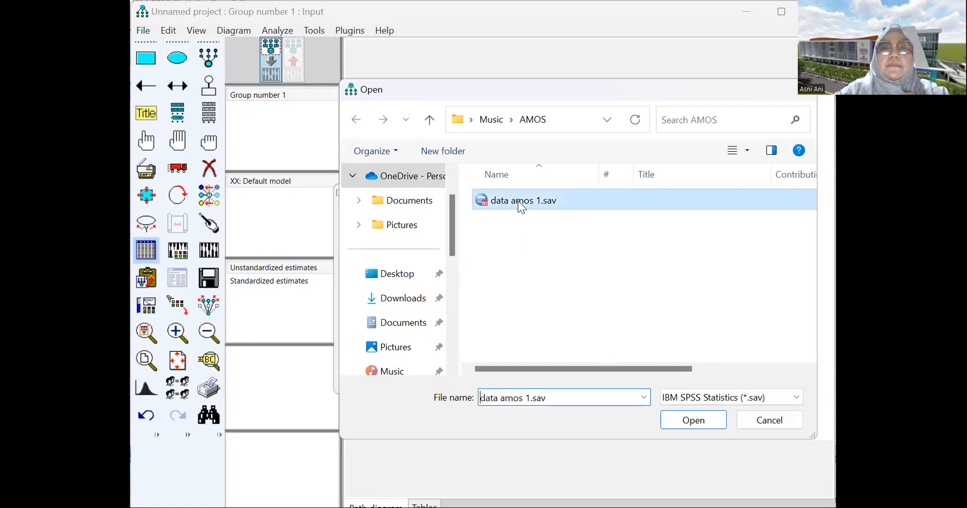
left_click(695, 419)
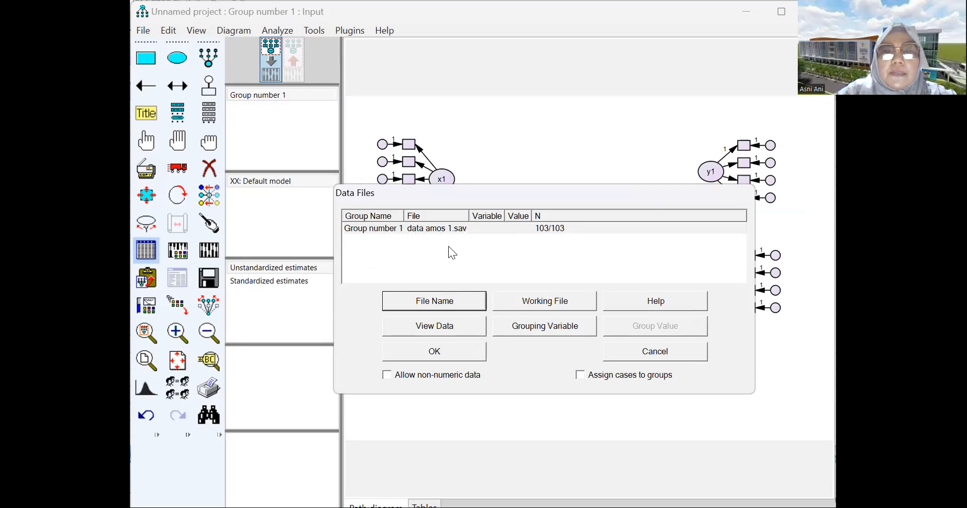
left_click(439, 352)
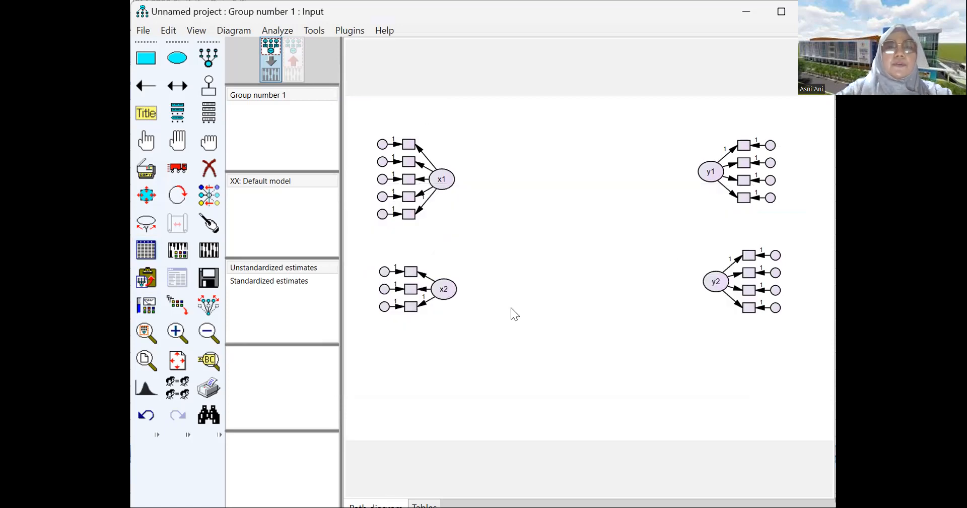
- Assign the data set variables Y21, Y22, Y23 and Y24 to the four indicators of y2 from top to bottom
left_click(208, 119)
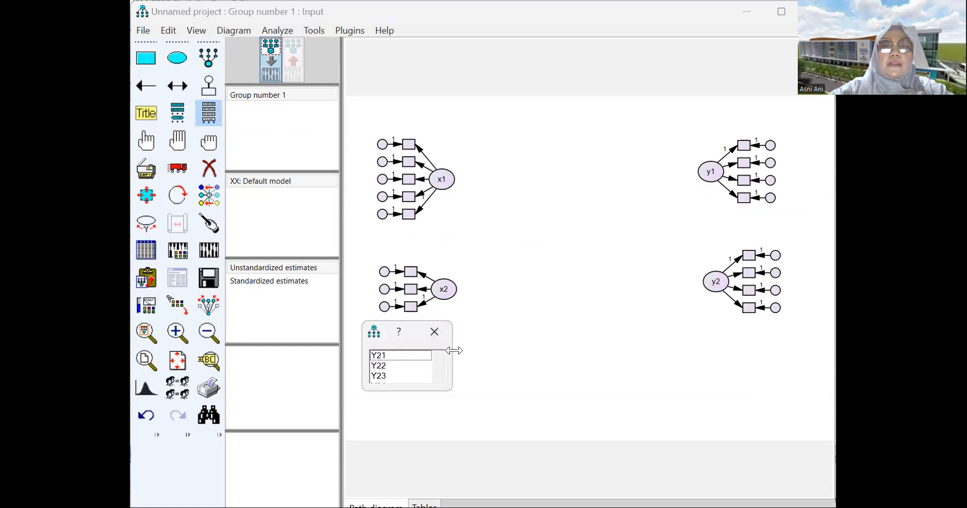
left_click(394, 356)
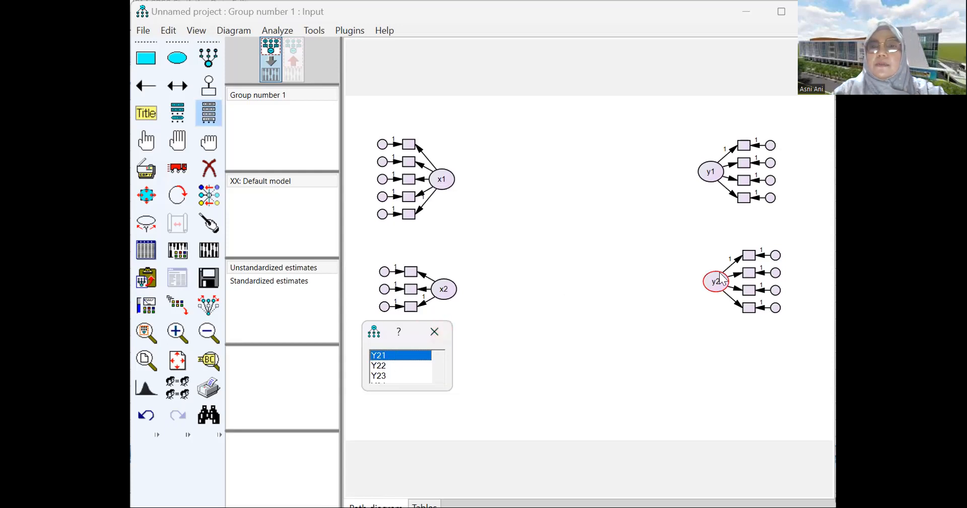
left_click_drag(389, 356, 751, 256)
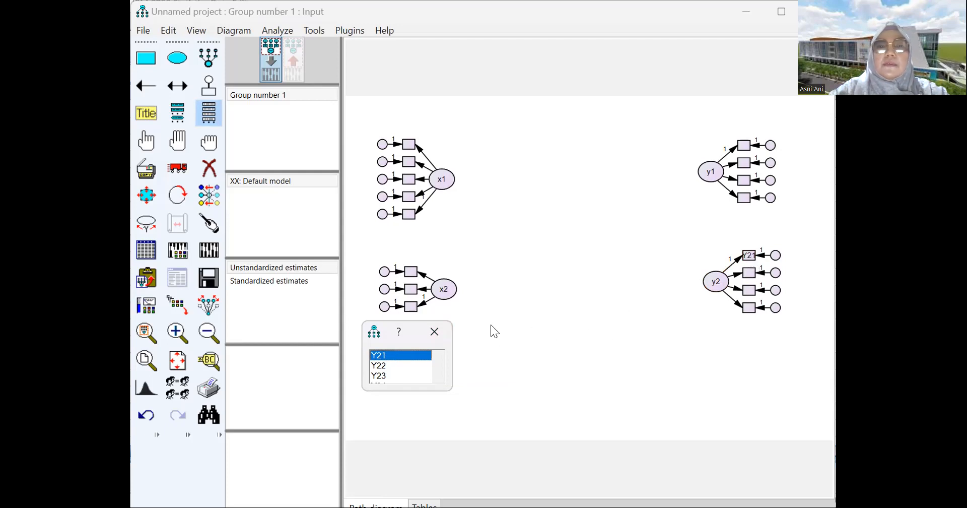
left_click(397, 367)
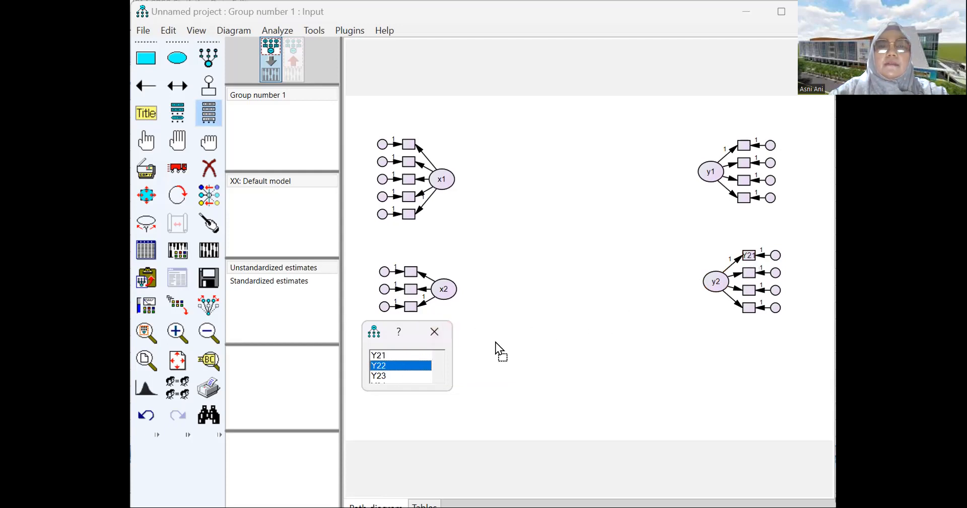
left_click_drag(747, 276, 748, 272)
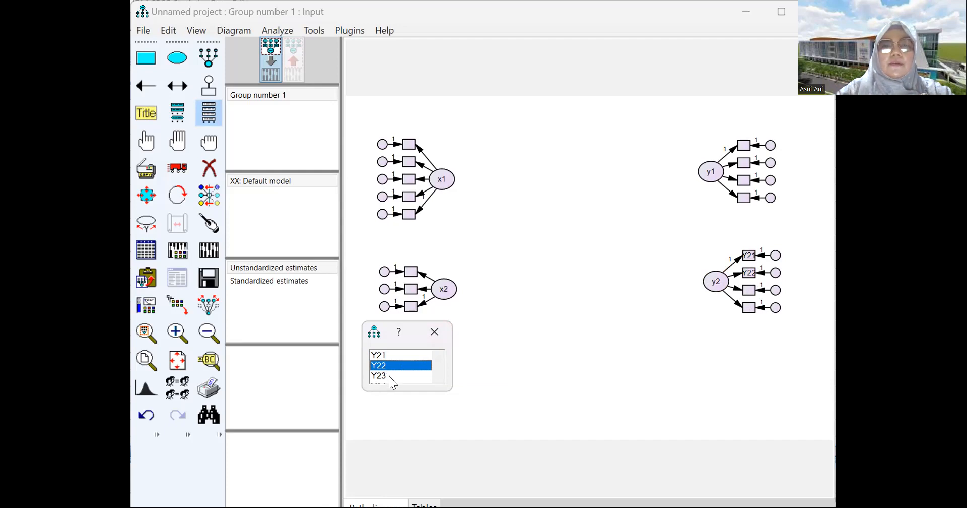
left_click_drag(389, 376, 388, 376)
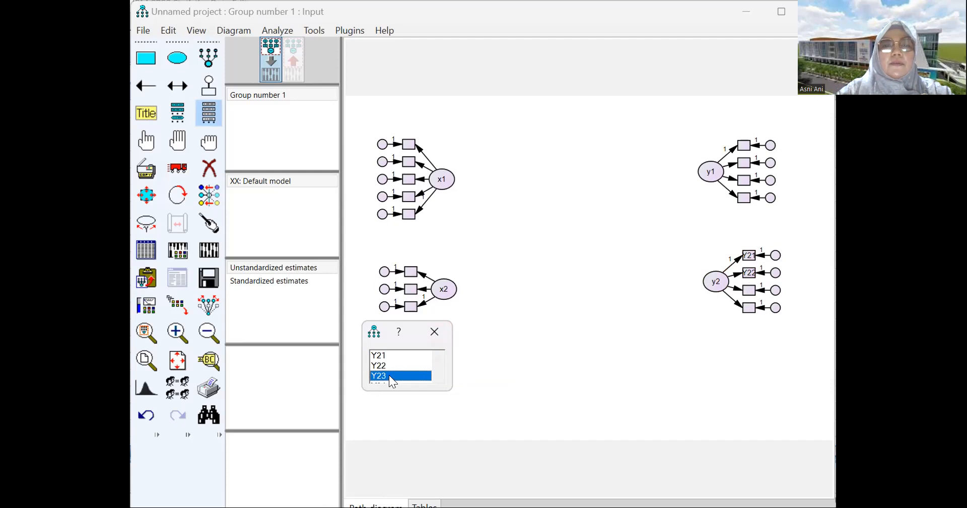
left_click_drag(514, 343, 758, 299)
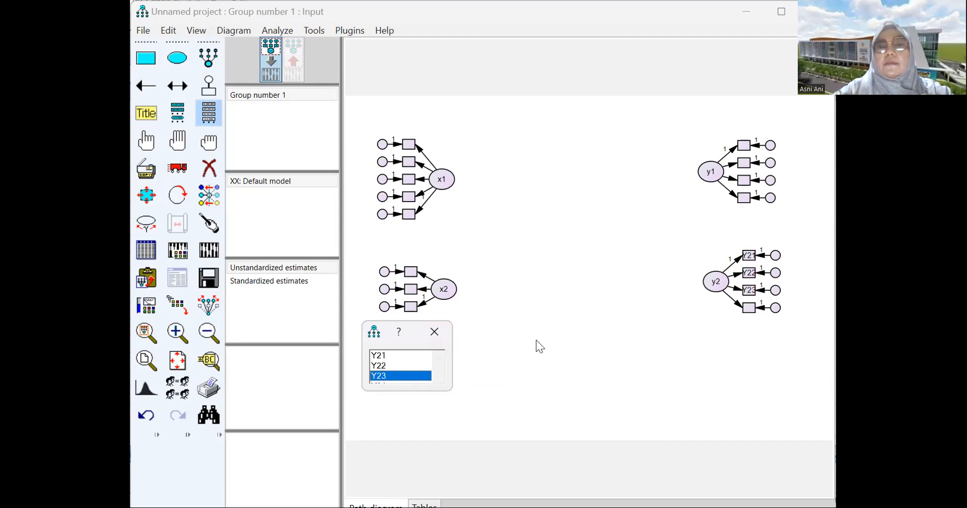
left_click(437, 376)
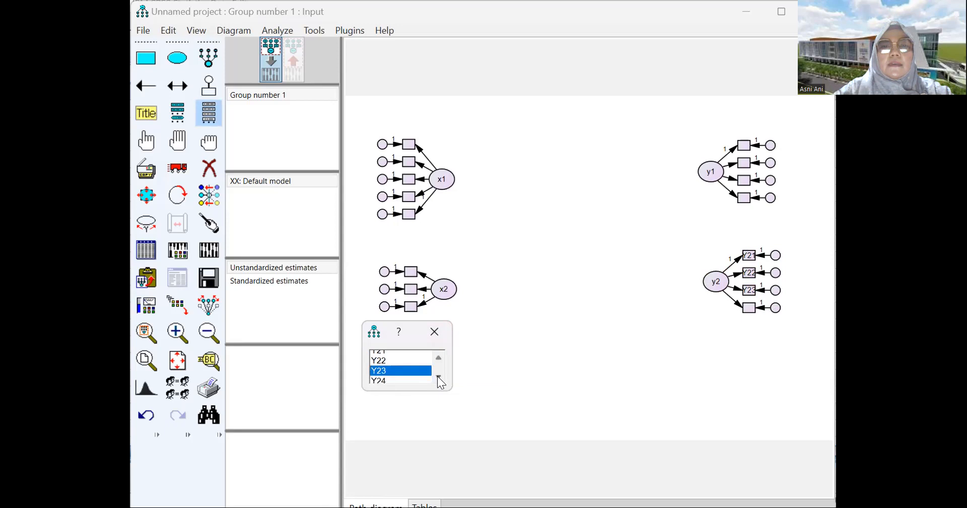
left_click(395, 376)
left_click_drag(394, 374, 751, 308)
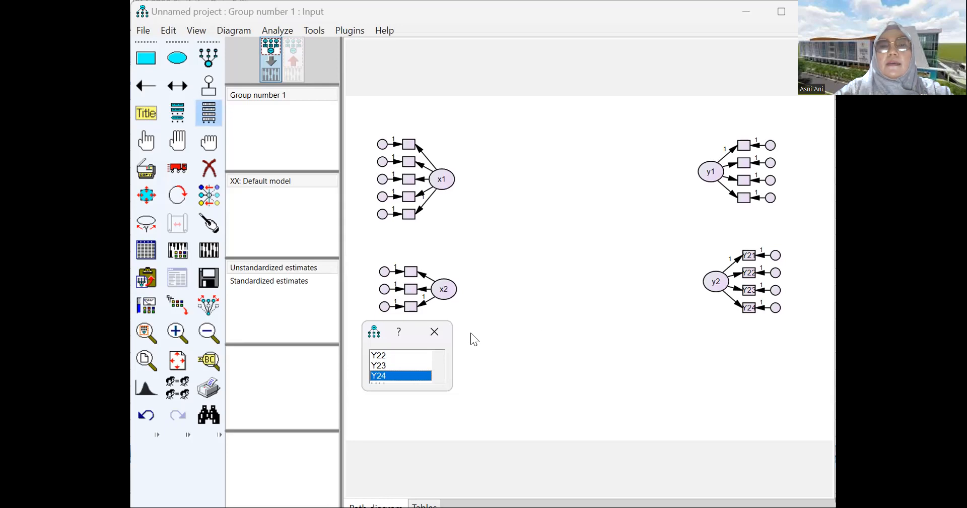
left_click(434, 332)
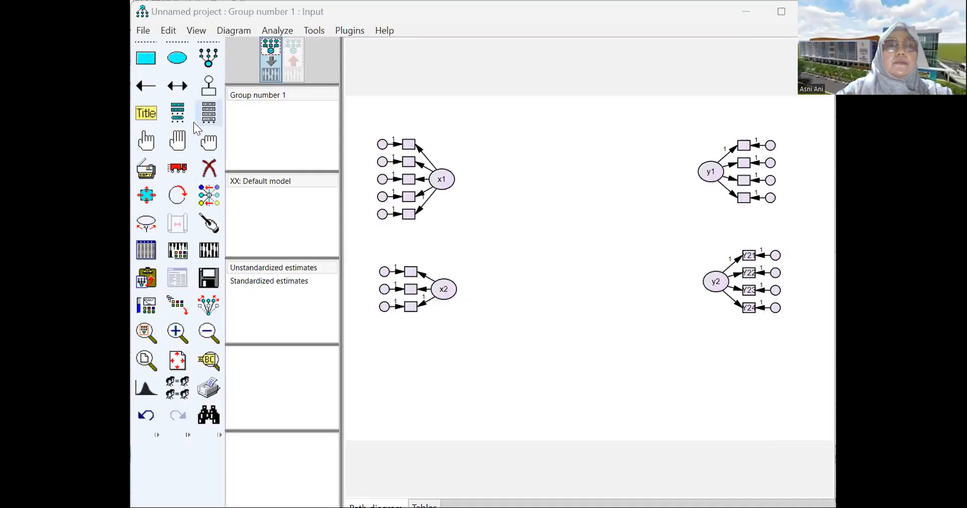
- Assign the data set variables Y11, Y12, Y13 and Y14 to the four indicators of y1 from top to bottom
left_click(203, 116)
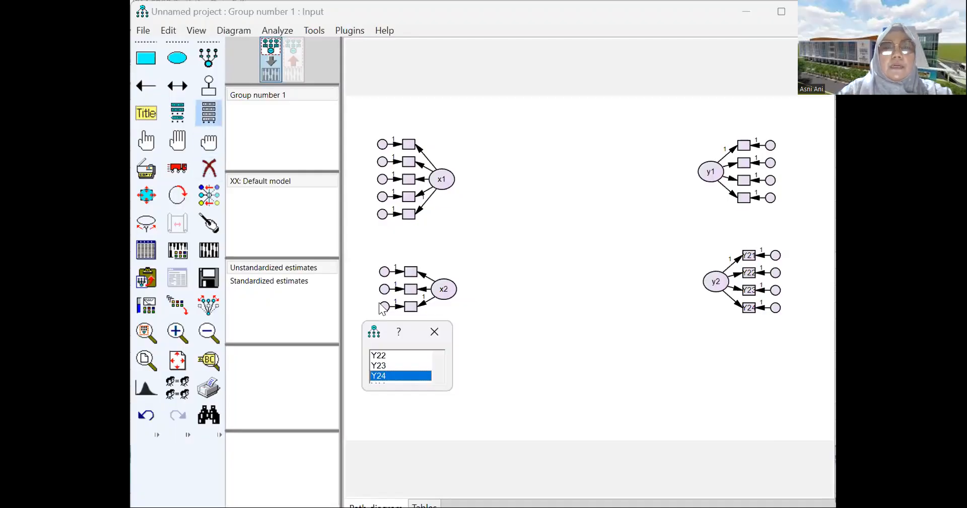
left_click(438, 377)
left_click(438, 377)
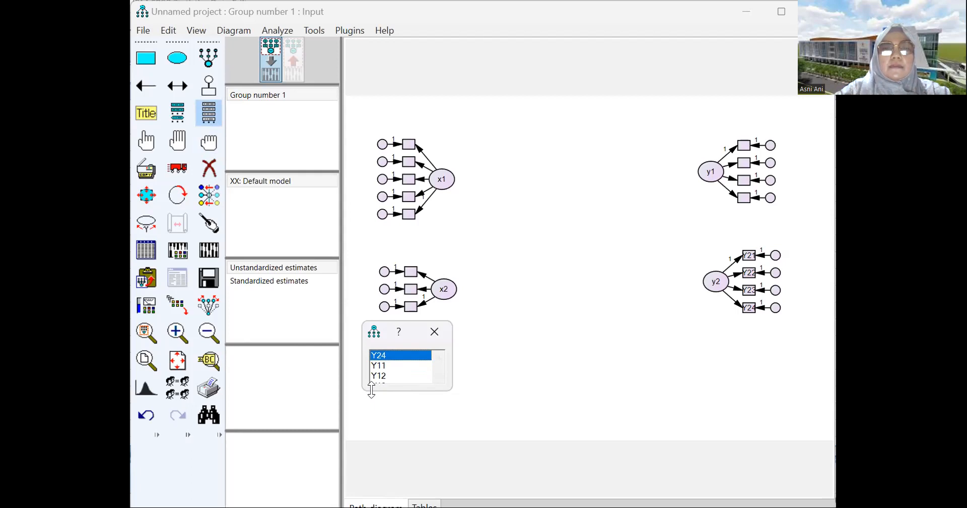
left_click_drag(371, 389, 371, 438)
left_click_drag(399, 367, 536, 293)
left_click_drag(709, 143, 746, 147)
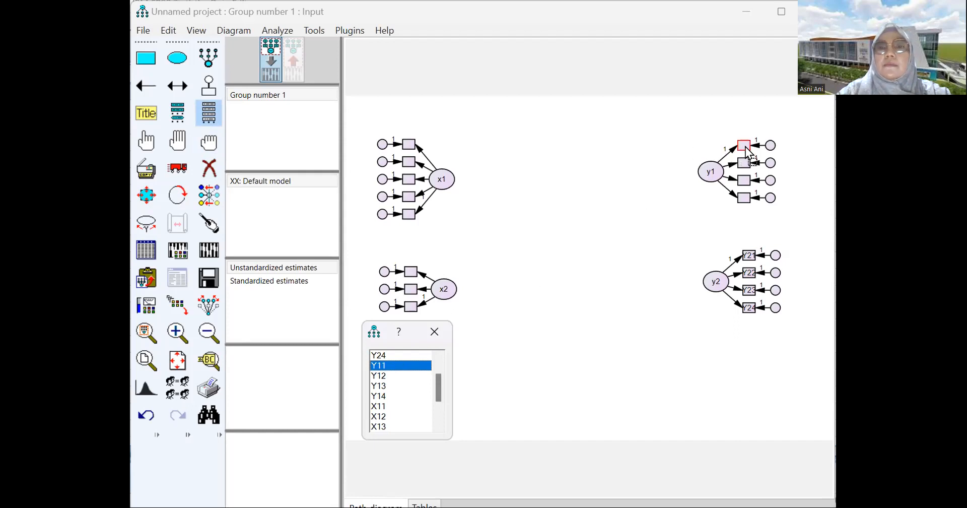
left_click(395, 378)
left_click_drag(588, 283, 740, 168)
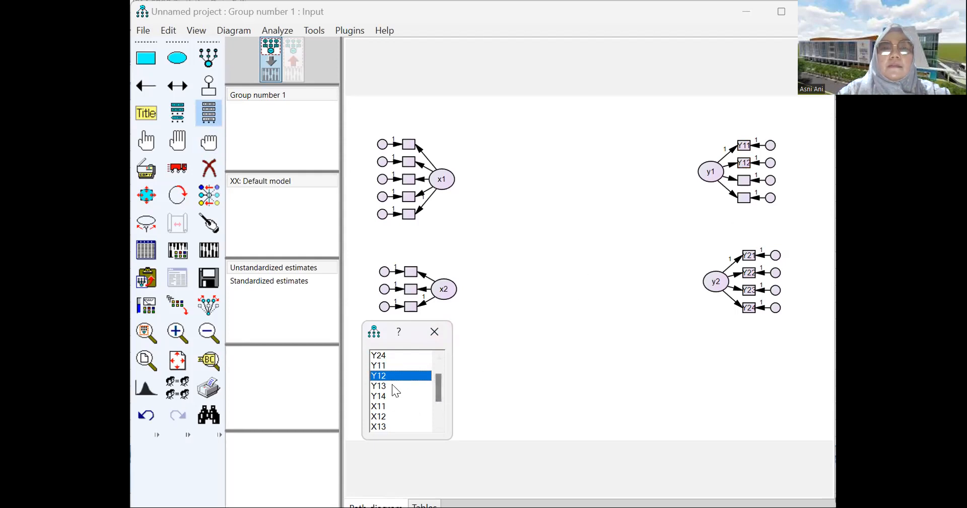
left_click_drag(393, 385, 641, 267)
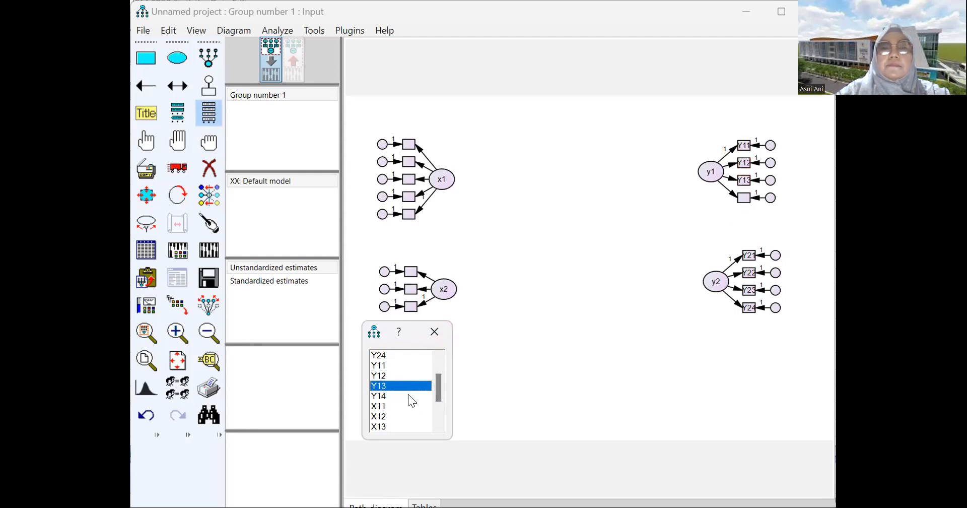
left_click_drag(389, 395, 594, 335)
left_click_drag(745, 196, 744, 196)
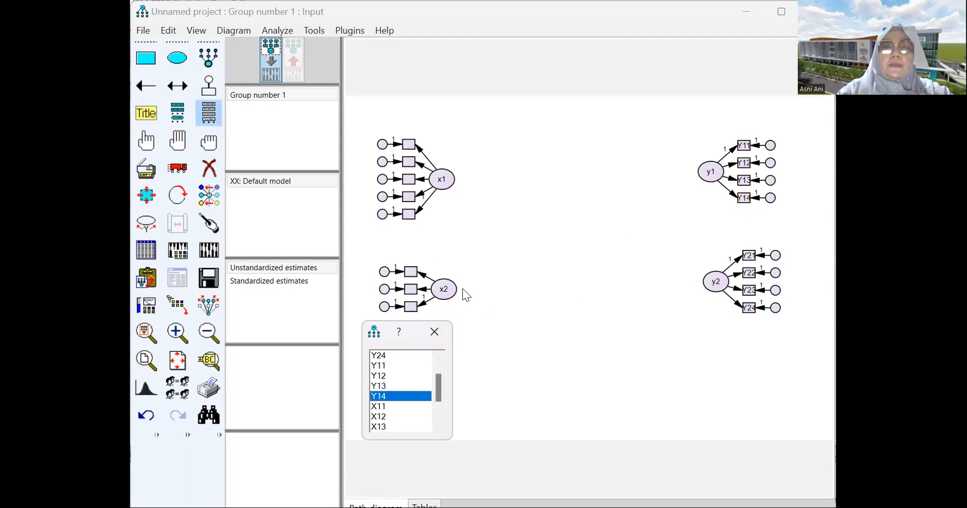
- Assign the data set variables X11, X12, X13, X14 and X15 to the five indicators of x1 from top to bottom
left_click_drag(386, 406, 408, 148)
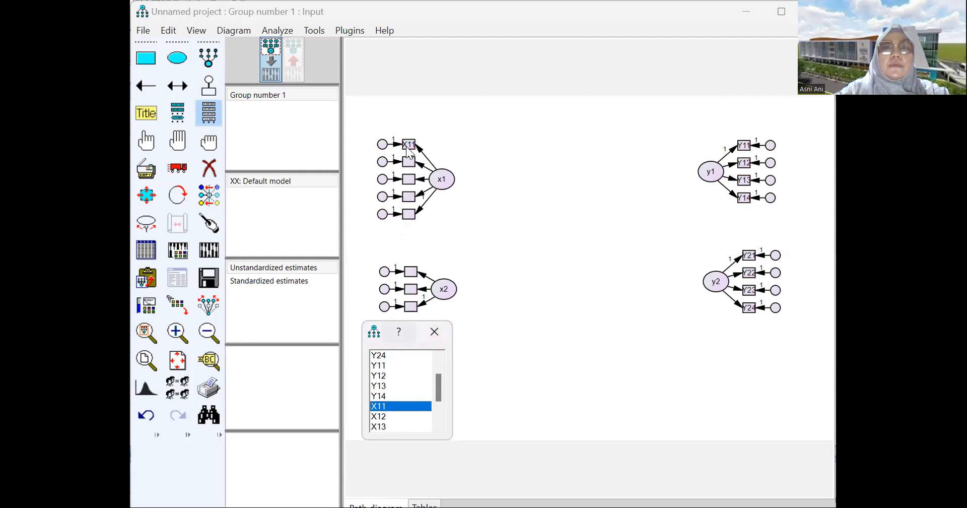
left_click_drag(382, 417, 409, 165)
left_click(378, 426)
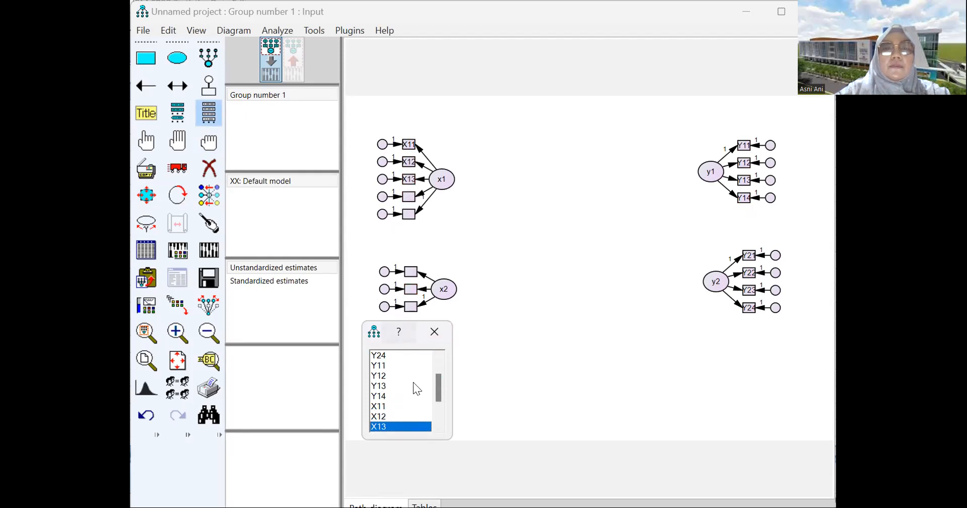
left_click(436, 426)
left_click(437, 426)
left_click(436, 426)
left_click(436, 426)
left_click(437, 426)
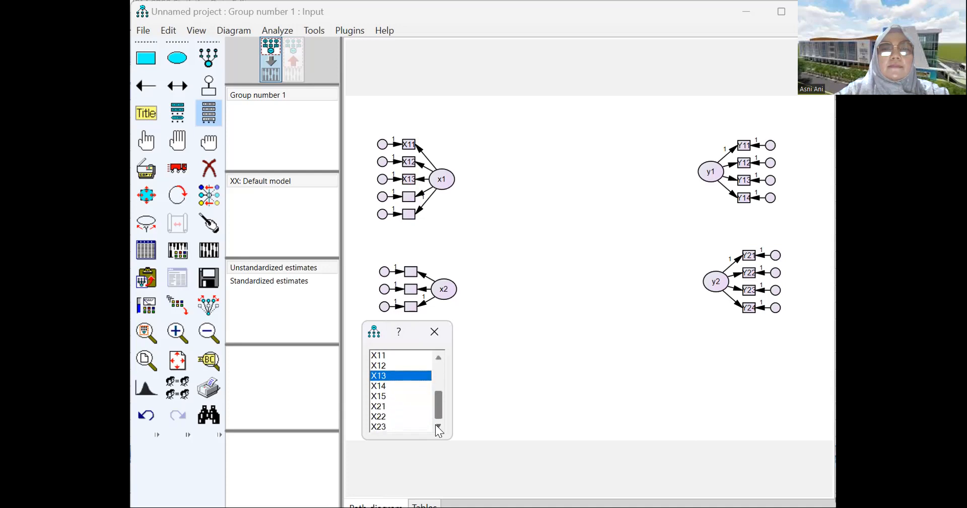
left_click_drag(385, 386, 398, 250)
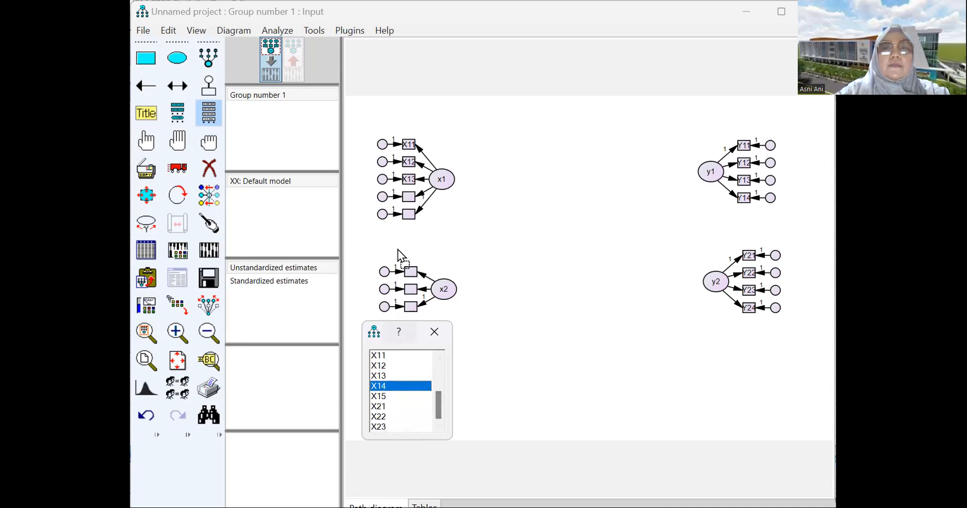
left_click_drag(404, 206, 409, 194)
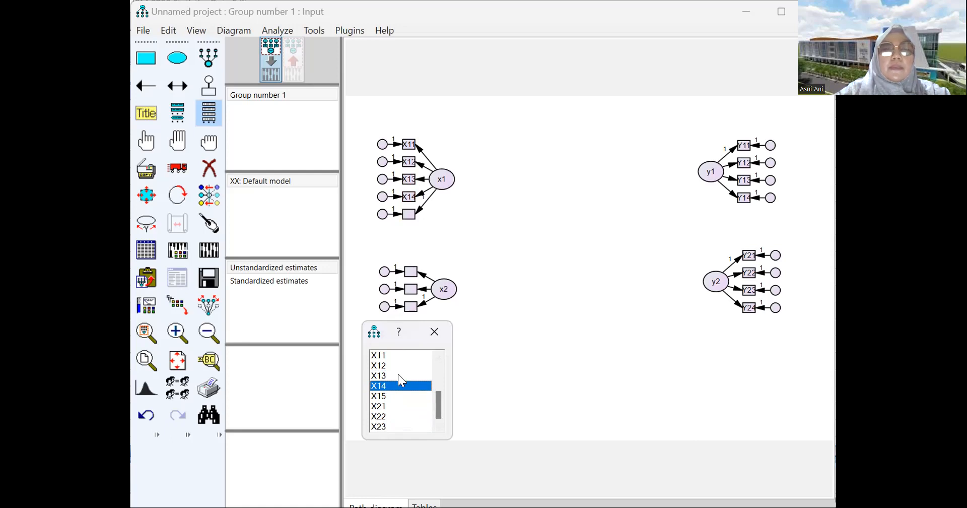
left_click_drag(391, 396, 403, 240)
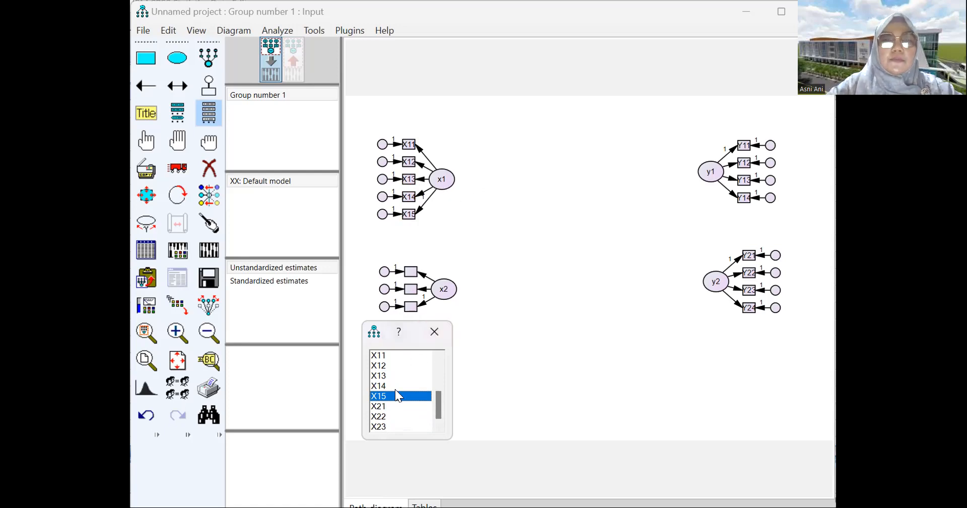
- Assign the data set variables X21, X22 and X23 to the three indicators of x2 and close the variable list
left_click_drag(392, 404, 413, 275)
left_click_drag(383, 417, 411, 289)
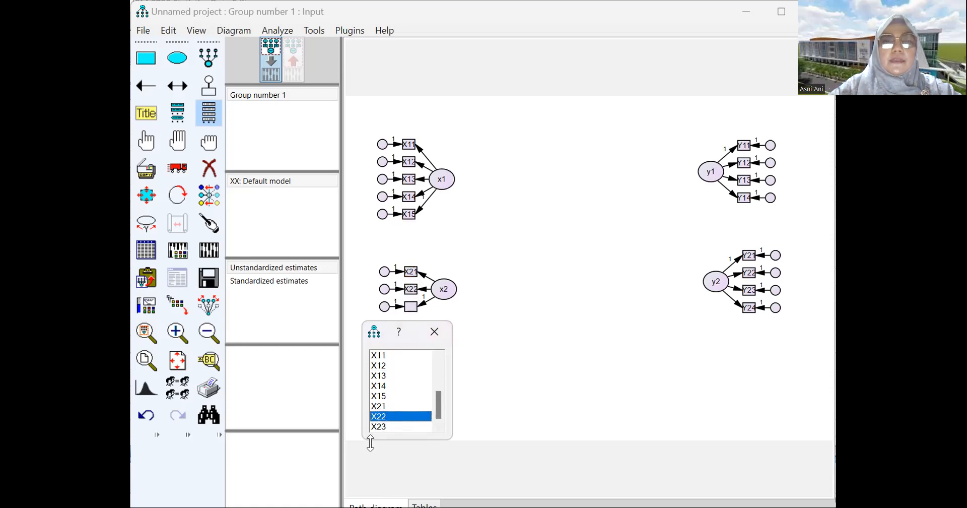
left_click_drag(381, 427, 413, 308)
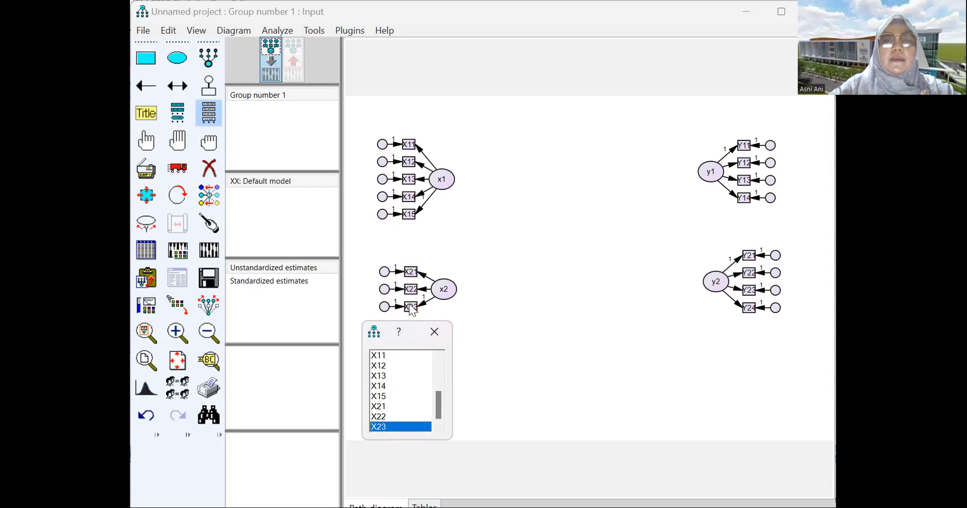
left_click(435, 336)
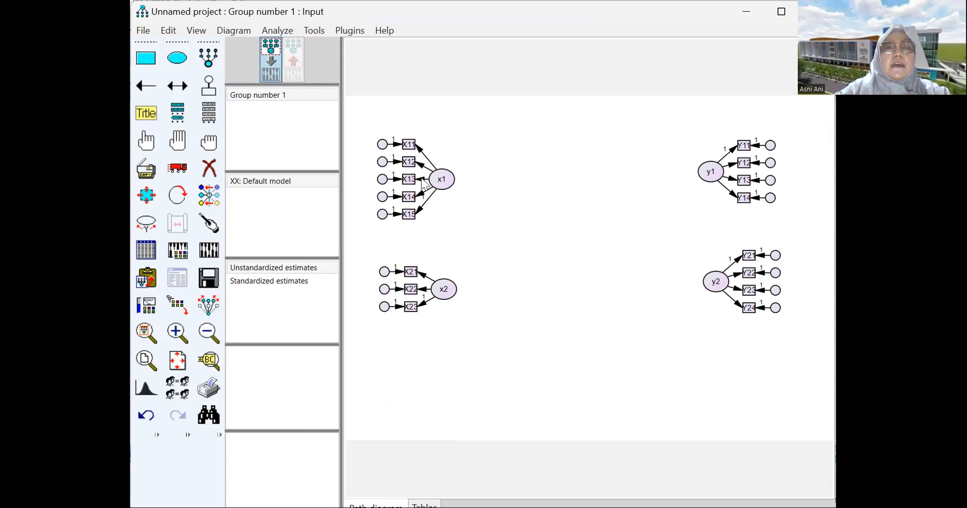
- Name the error terms of X11 through X15 e1, e2, e3, e4 and e5 in order
double_click(383, 144)
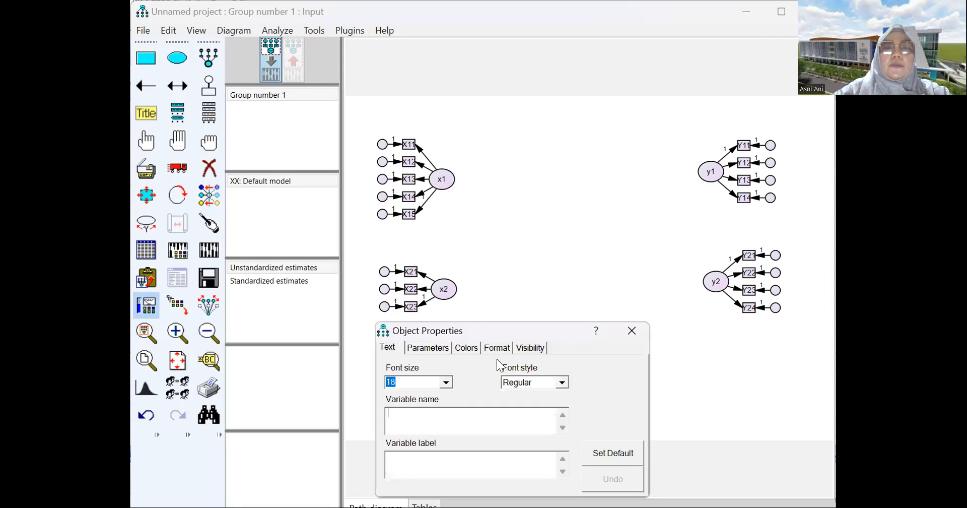
type("e1")
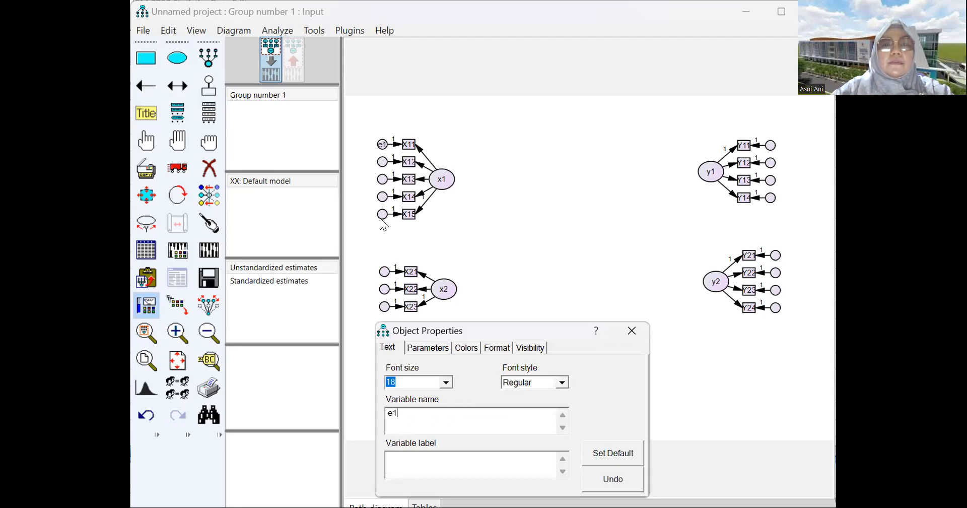
left_click(384, 167)
left_click(403, 413)
type("e2")
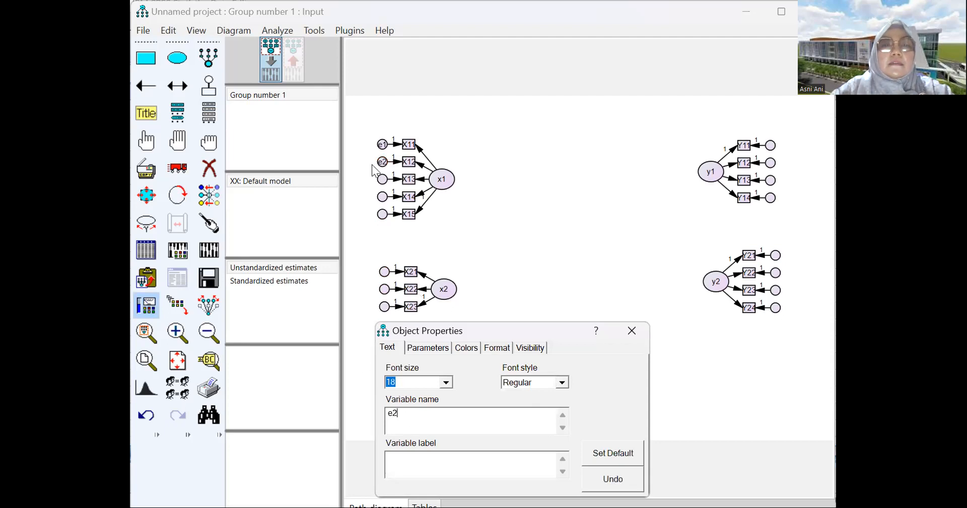
left_click(383, 179)
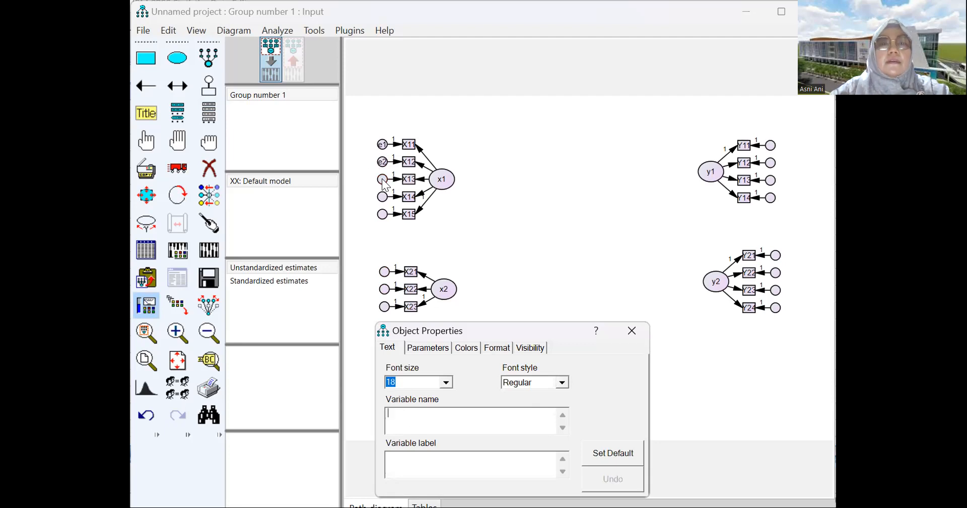
type("e3")
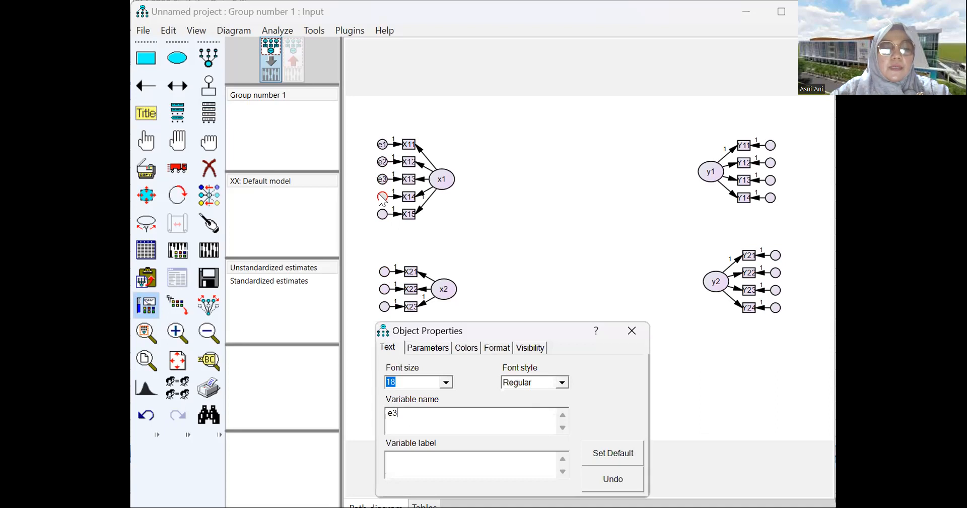
left_click(381, 195)
type("e4")
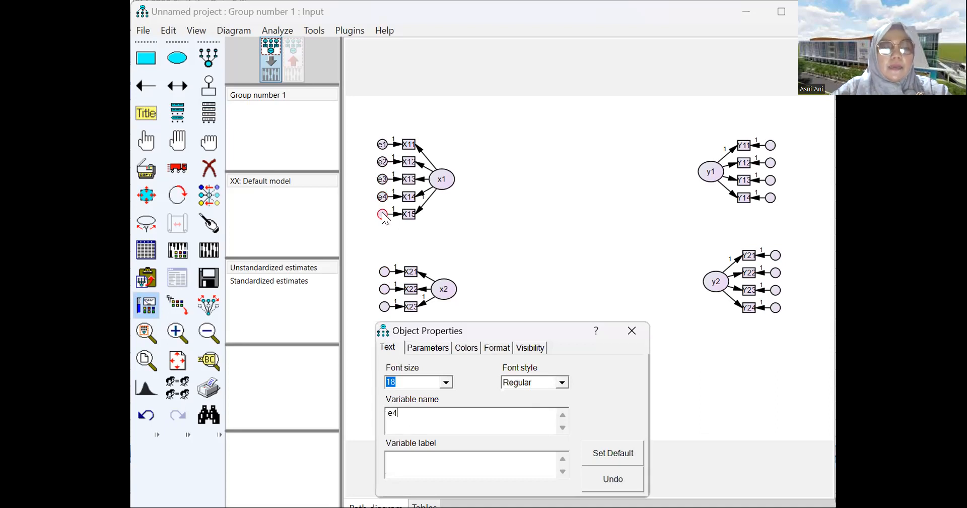
left_click(382, 214)
type("e5")
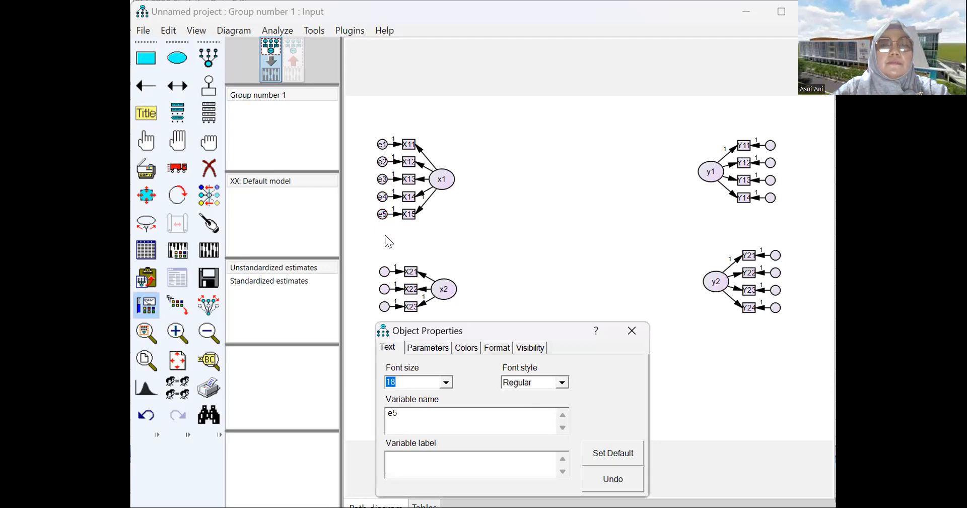
- Name the error term of X21 e6 and the error term of X22 e7
left_click(383, 274)
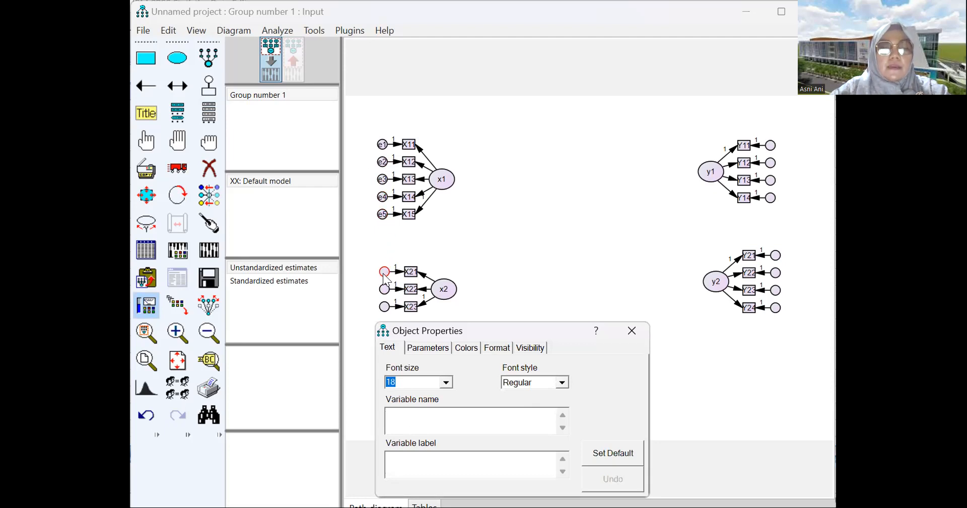
type("e6")
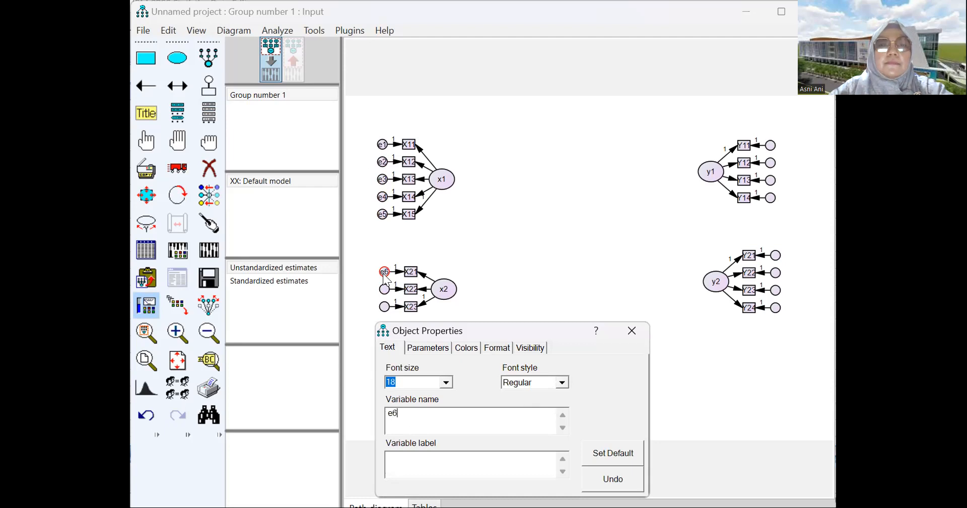
left_click(384, 289)
type("e")
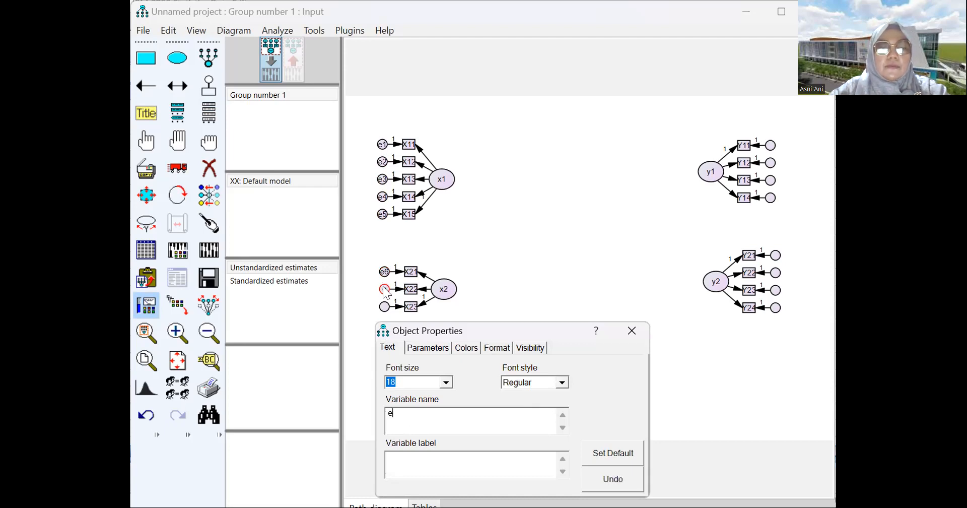
type("7")
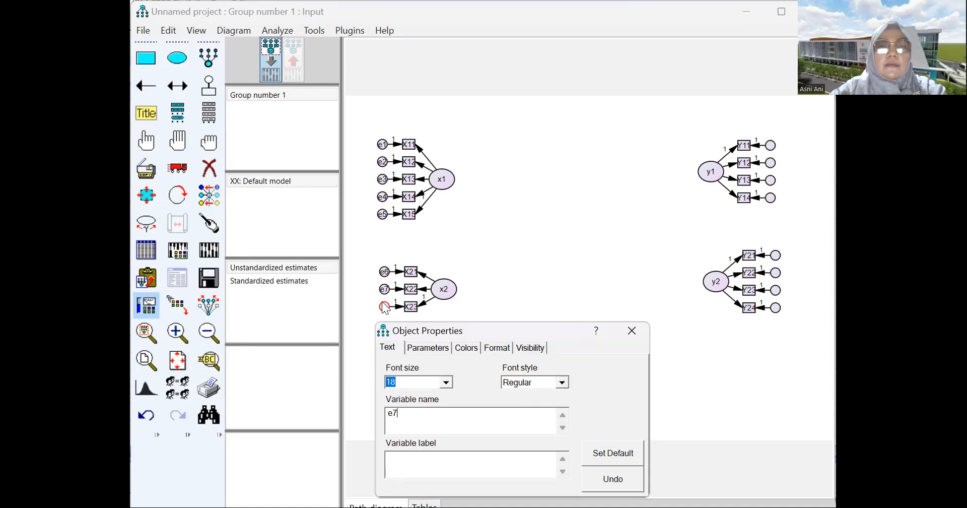
key("BackSpace")
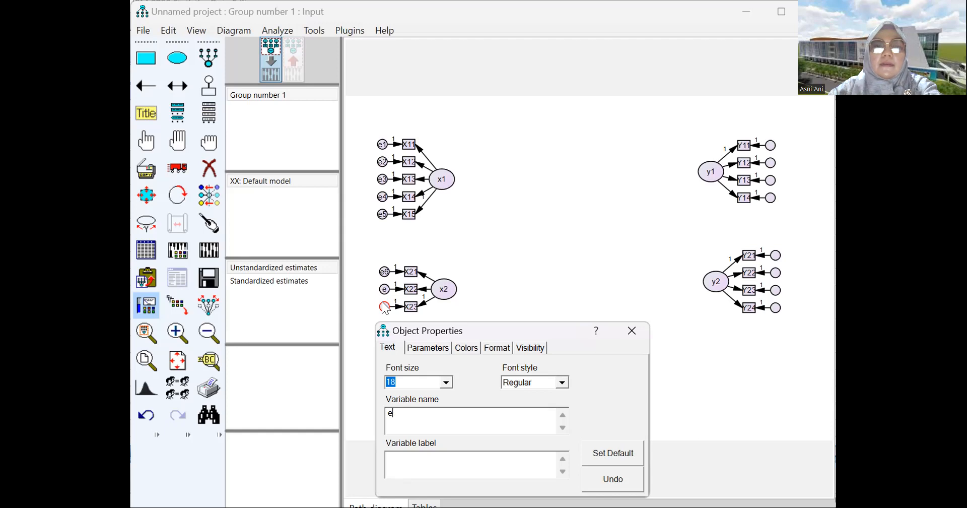
type("8")
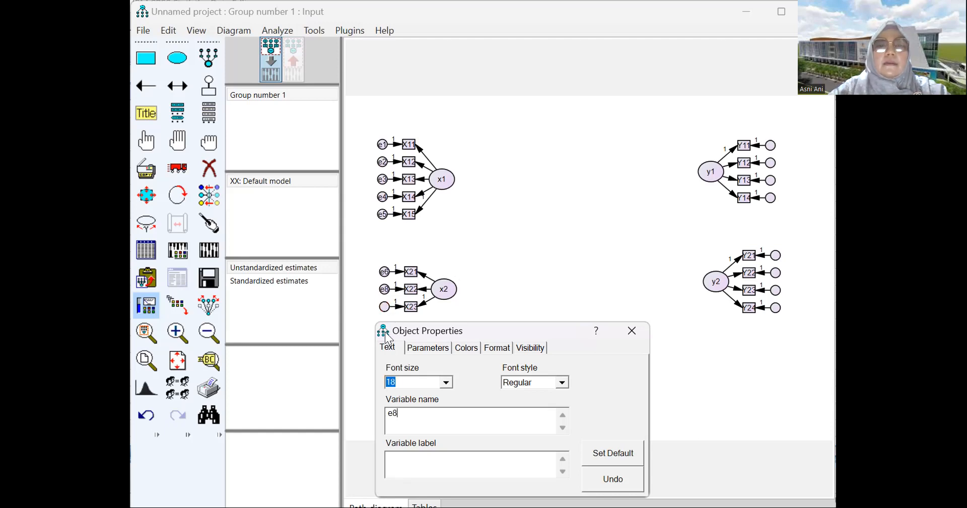
left_click(387, 307)
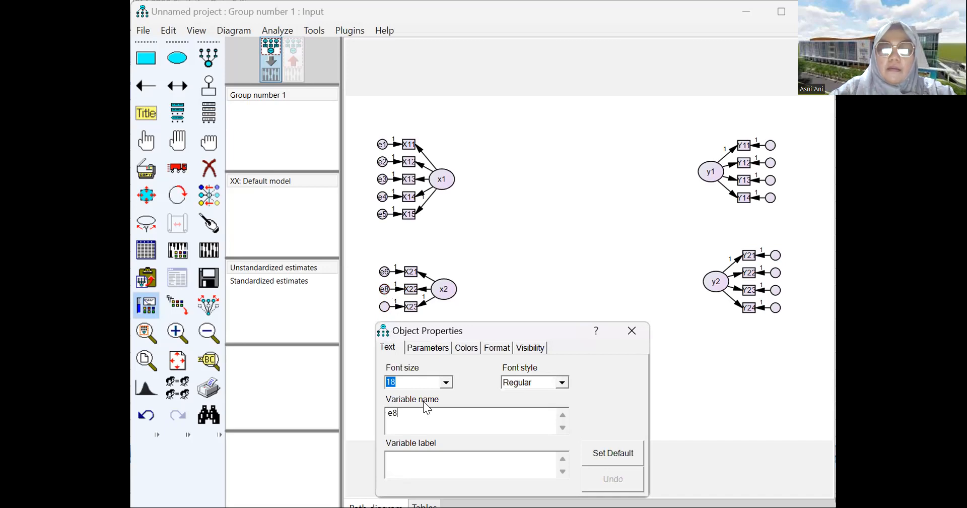
key("BackSpace")
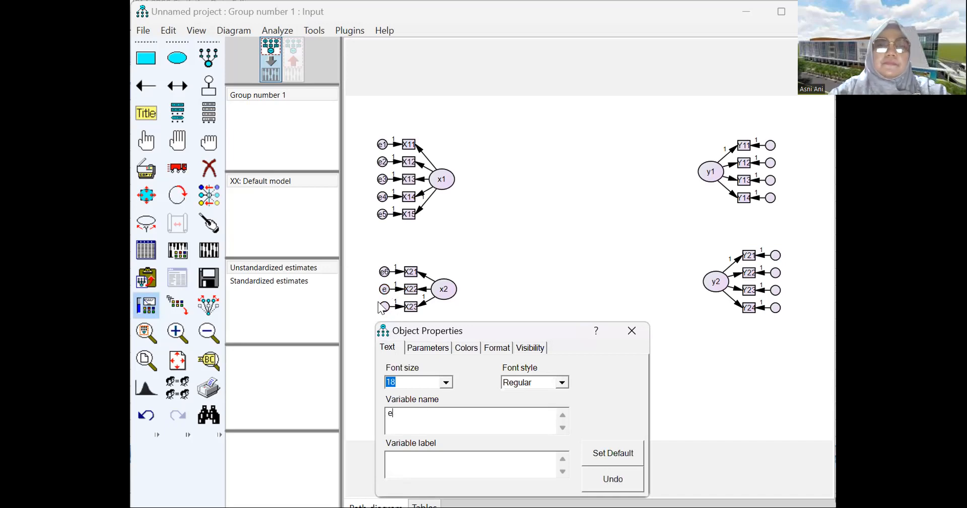
type("7")
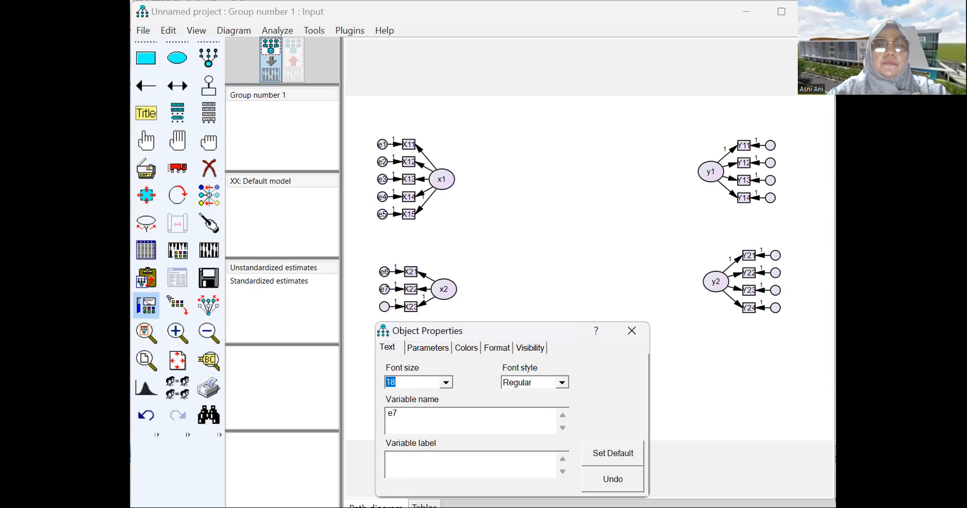
- Name the error term of X23 e8, the error term of Y11 e9 and the error term of Y12 e10
left_click(382, 306)
type("e8")
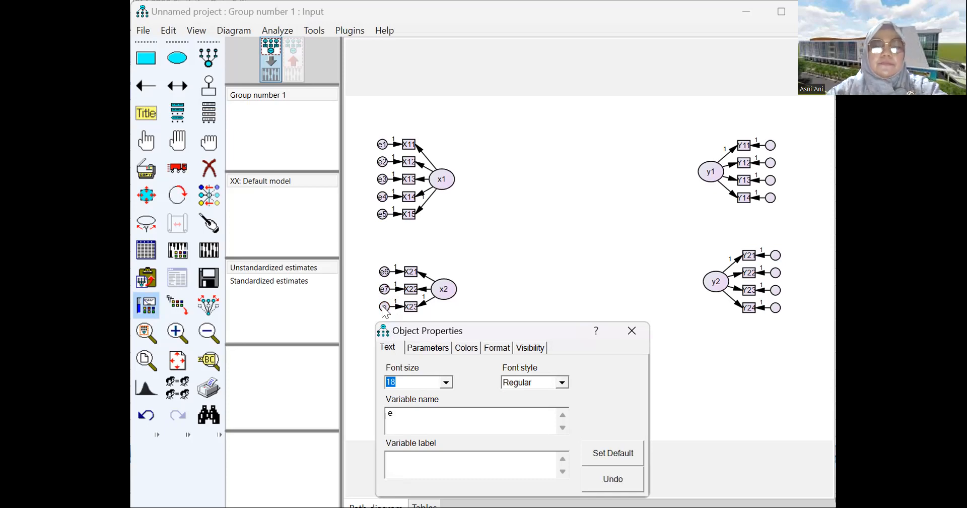
left_click(771, 146)
type("e9")
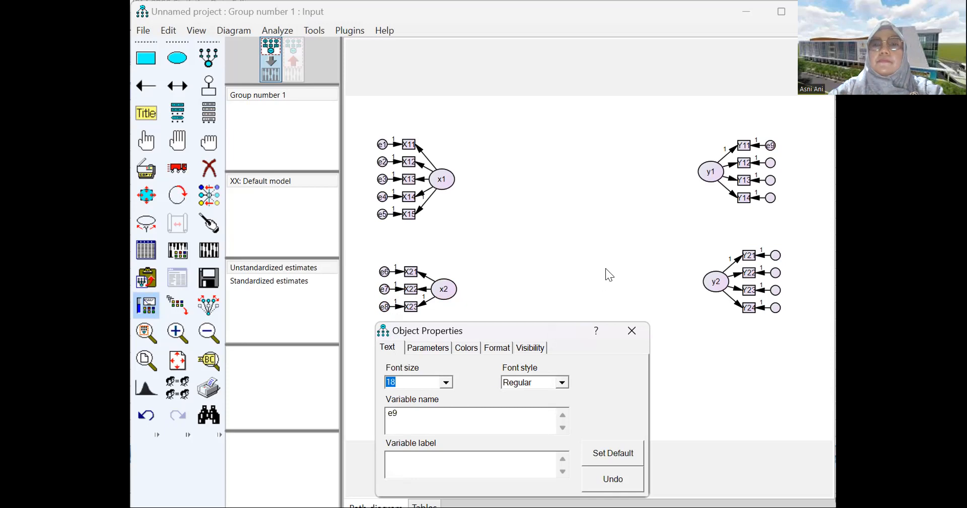
left_click(775, 164)
type("e10")
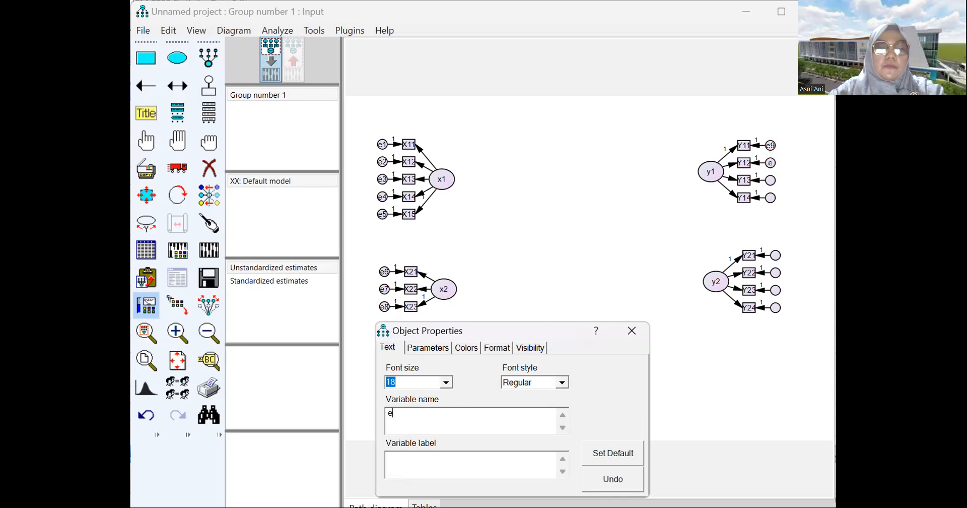
- Name the error term of Y13 e11 and the error term of Y14 e12
left_click(769, 181)
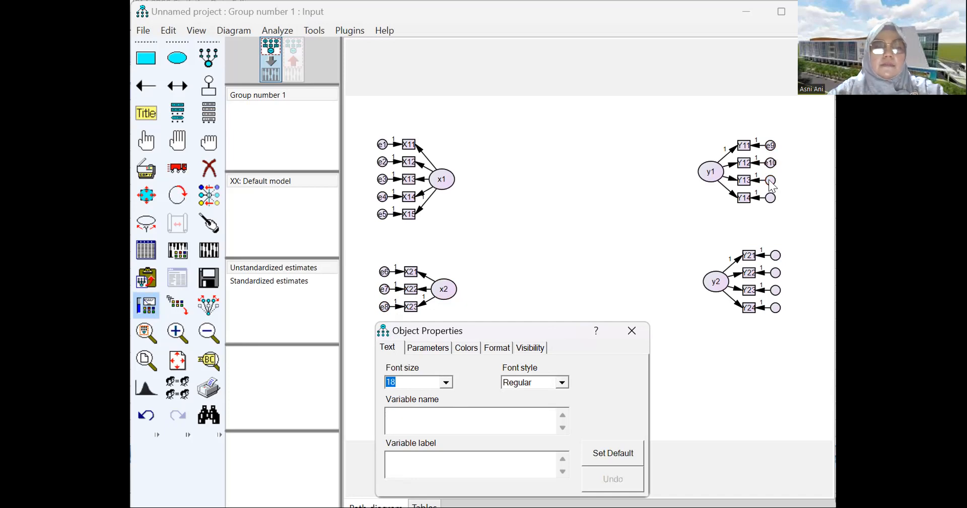
type("e11")
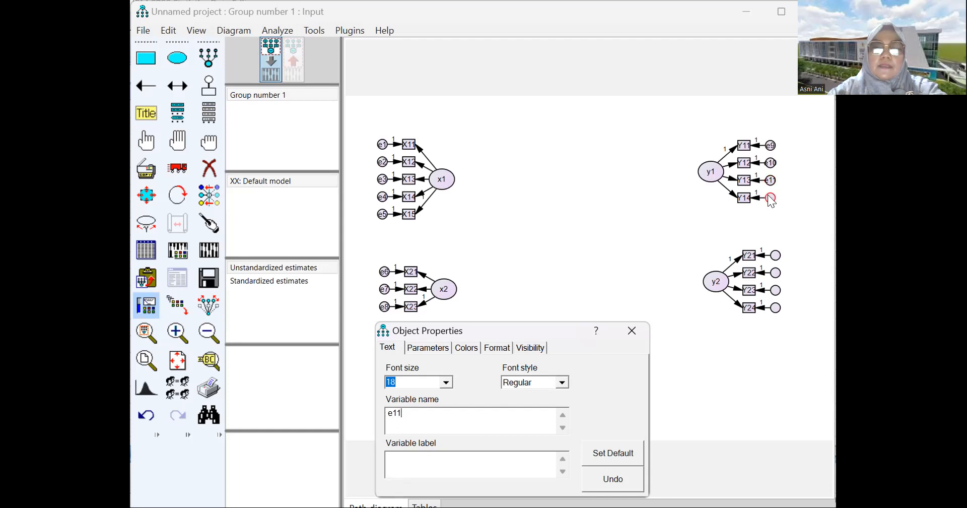
key("BackSpace")
type("2")
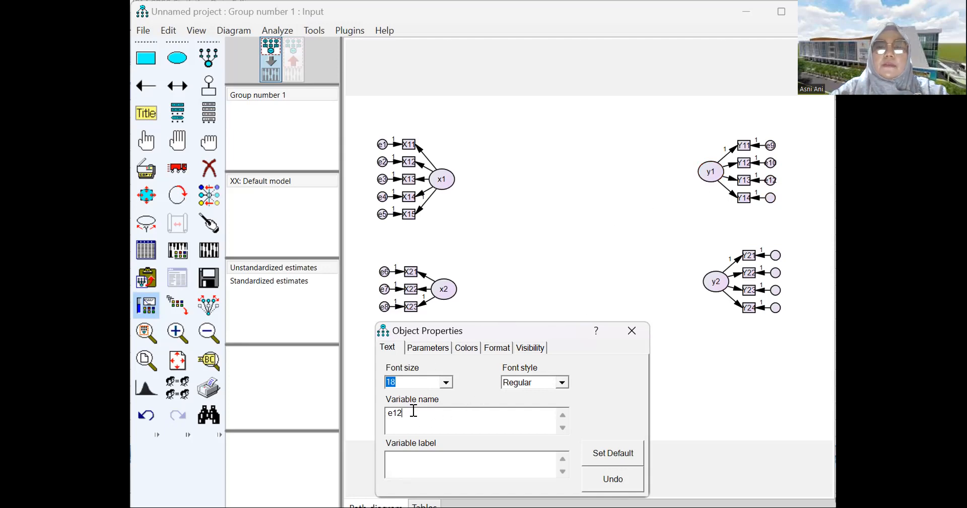
key("BackSpace")
key("BackSpace")
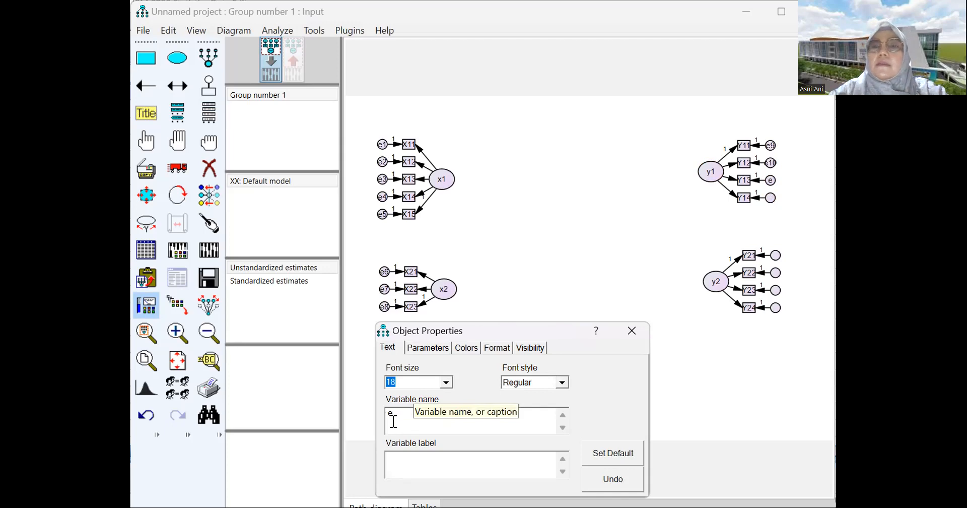
type("11")
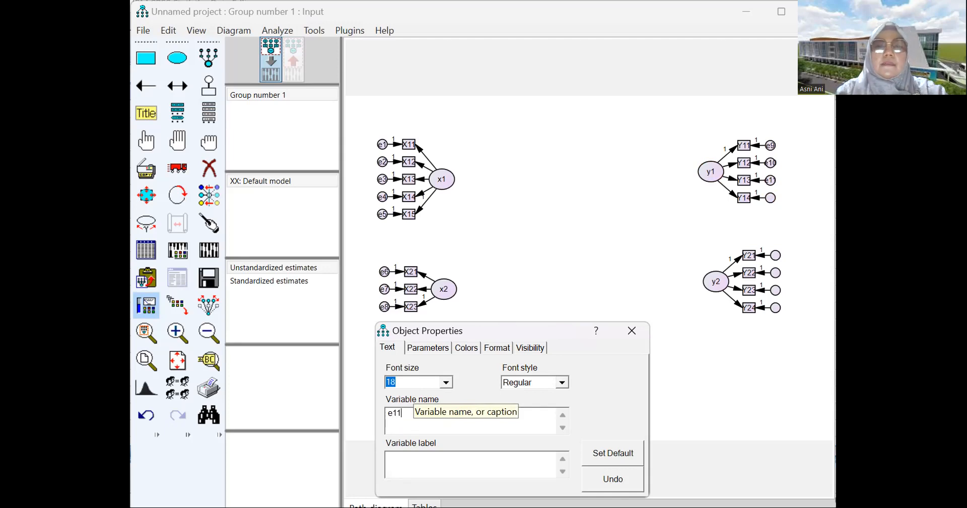
left_click(772, 199)
type("e12")
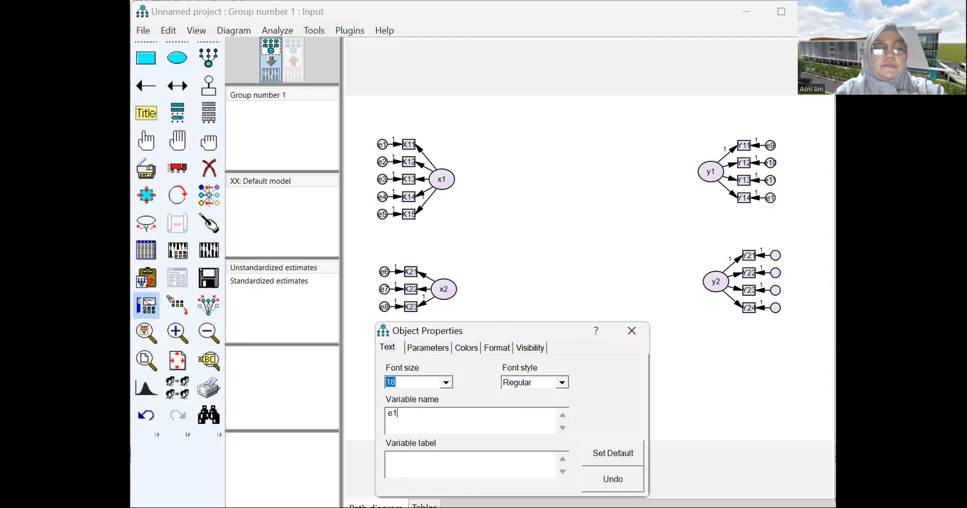
- Name the error term of Y21 e13 and the error term of Y22 14
left_click(776, 255)
type("e13")
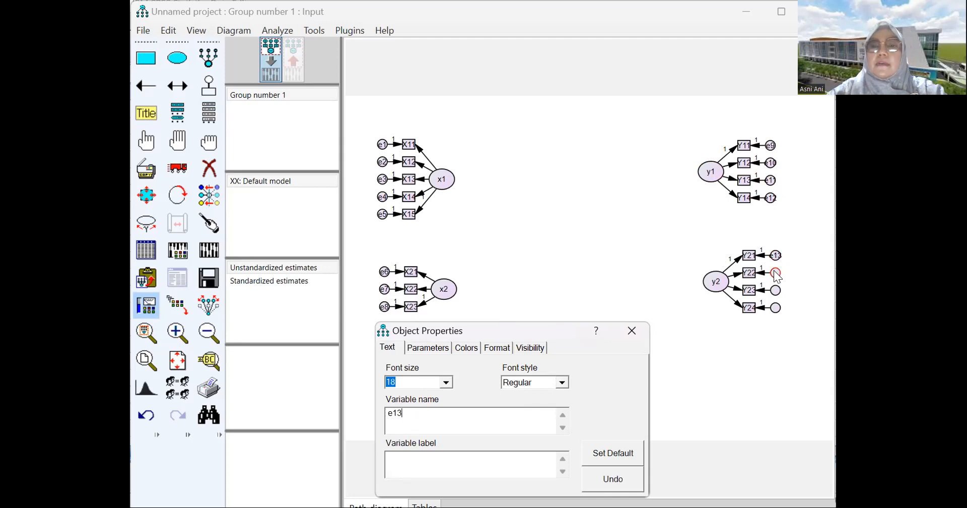
left_click(775, 273)
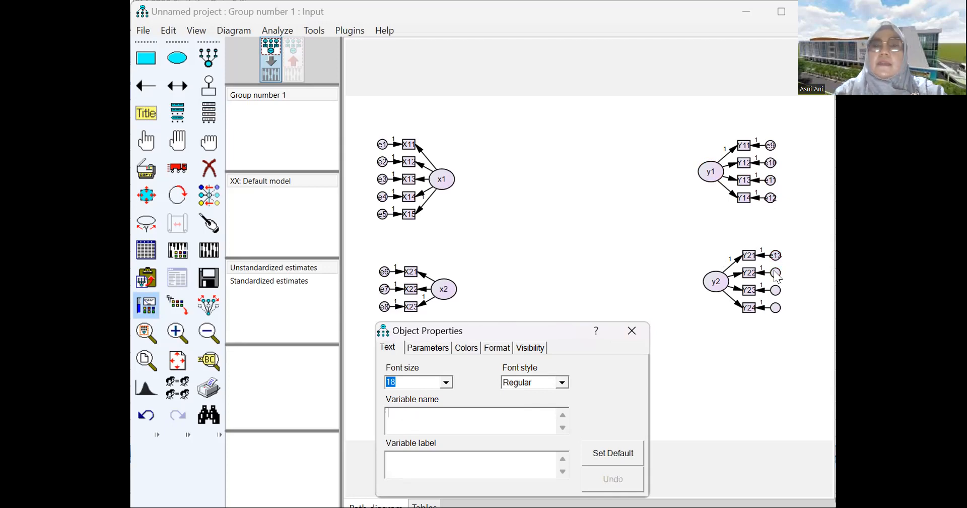
type("13")
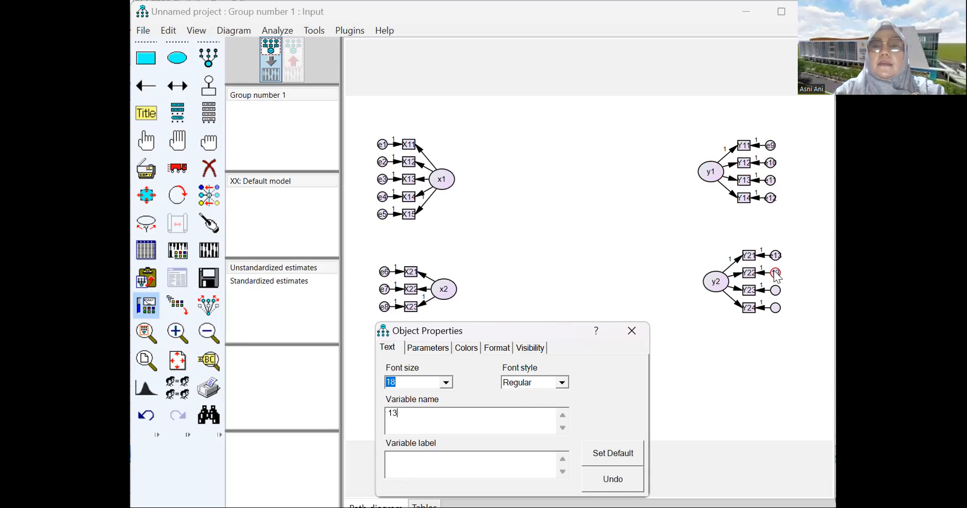
left_click(776, 289)
left_click(777, 276)
key("BackSpace")
type("4")
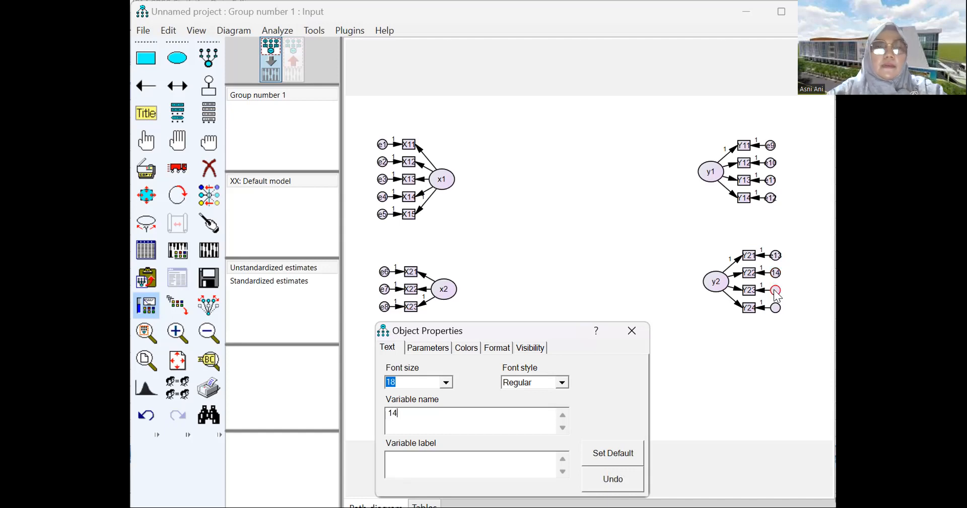
- Name the error term of Y23 e15 and the error term of Y24 e16, and close the object properties
left_click(776, 291)
type("e15")
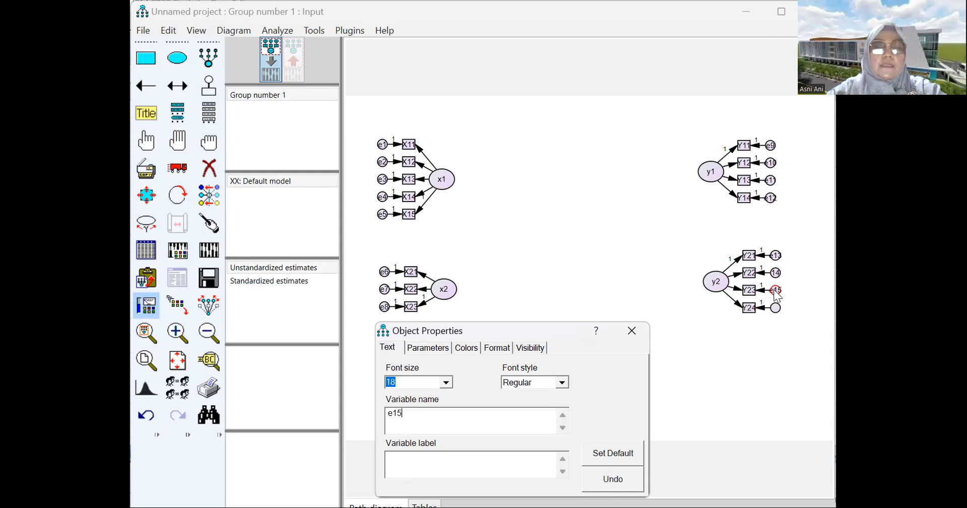
left_click(776, 308)
type("e1")
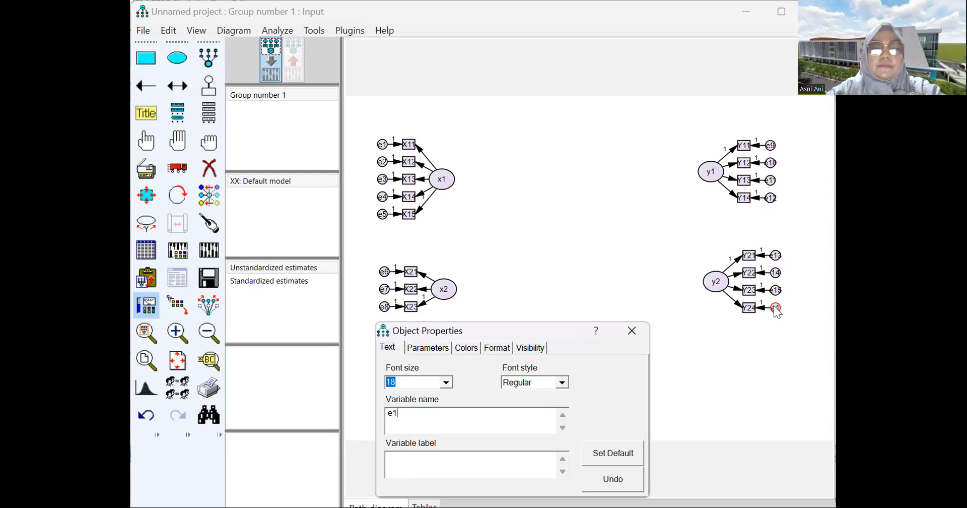
type("6")
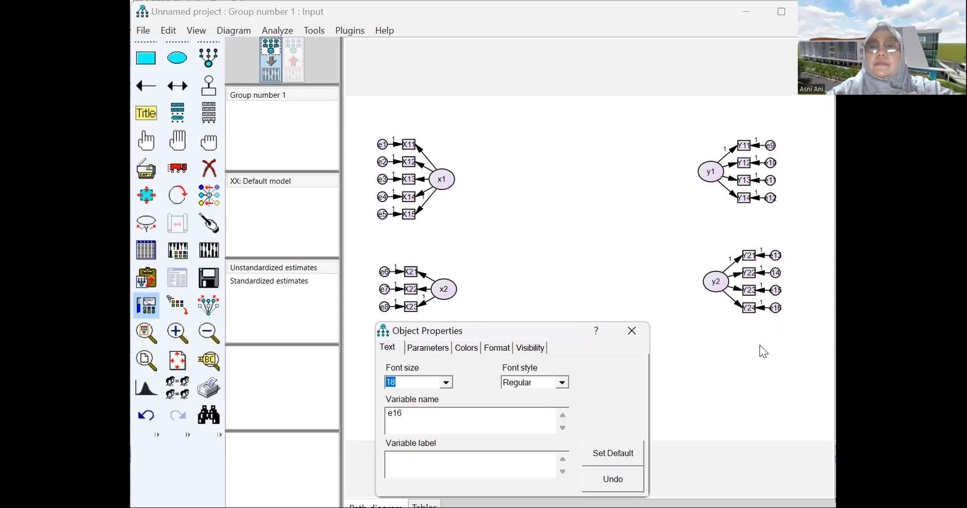
left_click(631, 331)
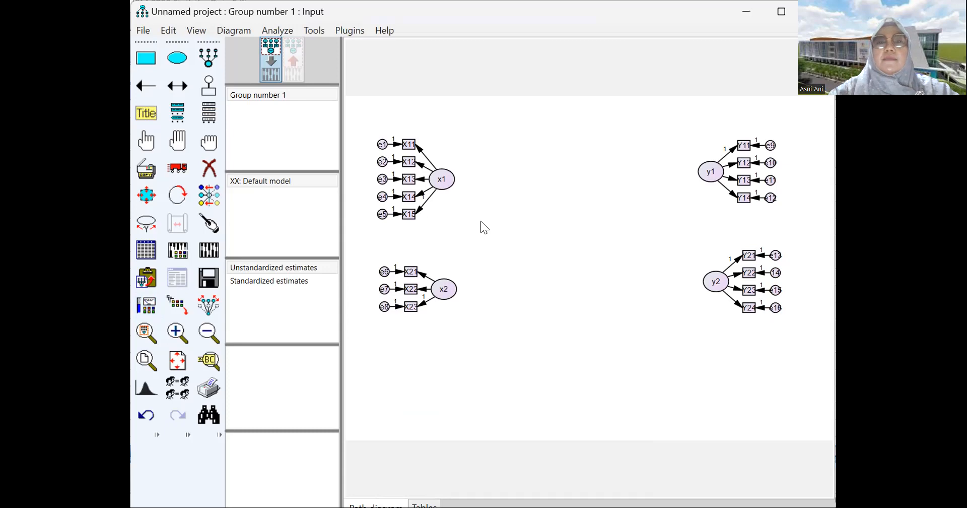
- Draw single-headed paths from x1 to y1 and y2, and from x2 to y1 and y2
left_click(142, 89)
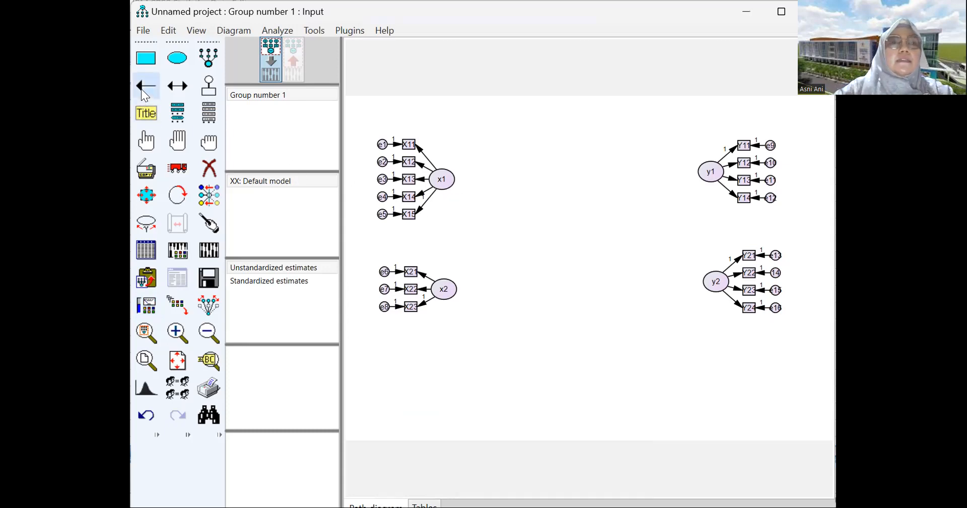
left_click_drag(447, 182, 704, 177)
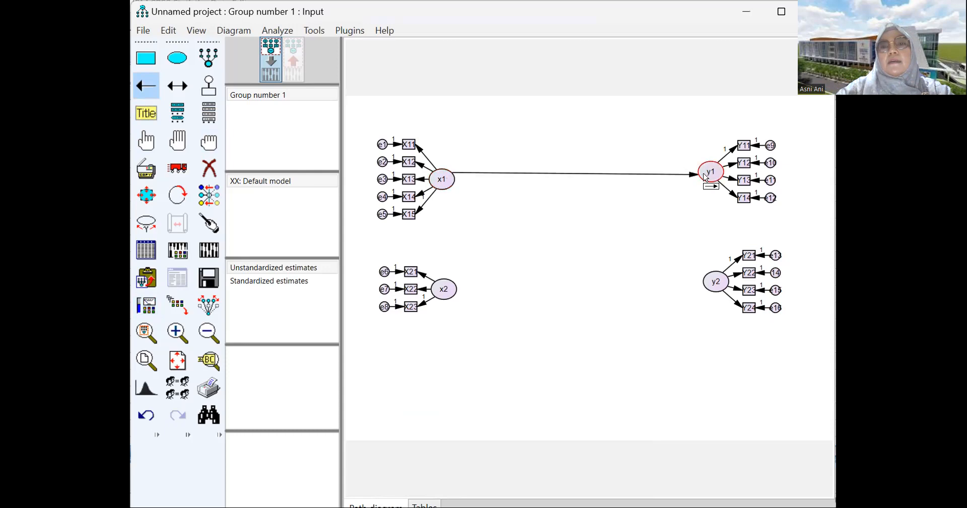
left_click_drag(449, 181, 717, 286)
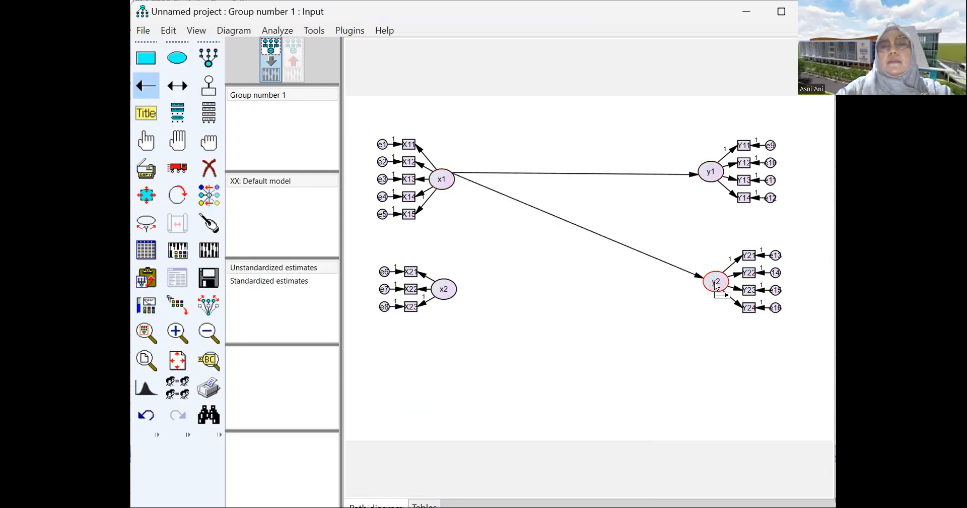
left_click_drag(447, 287, 703, 177)
left_click_drag(455, 288, 714, 284)
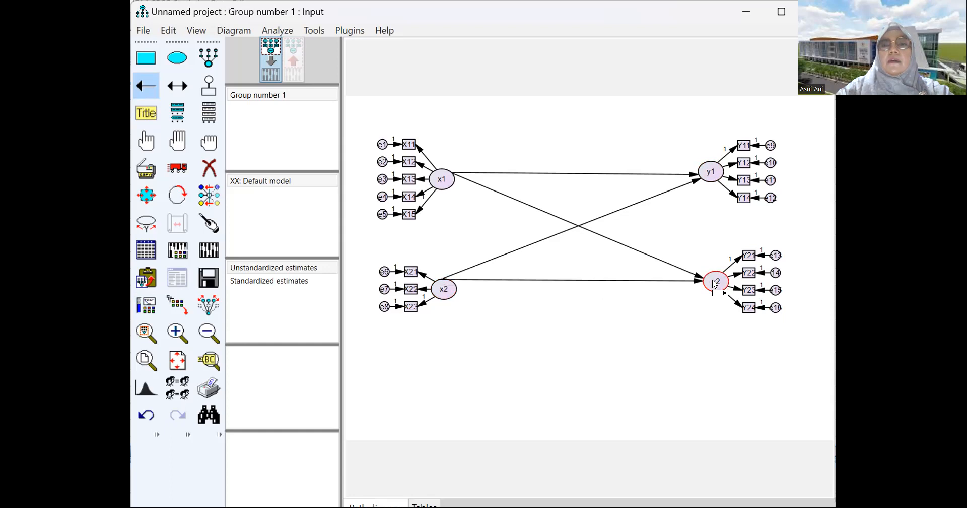
left_click_drag(711, 177, 712, 274)
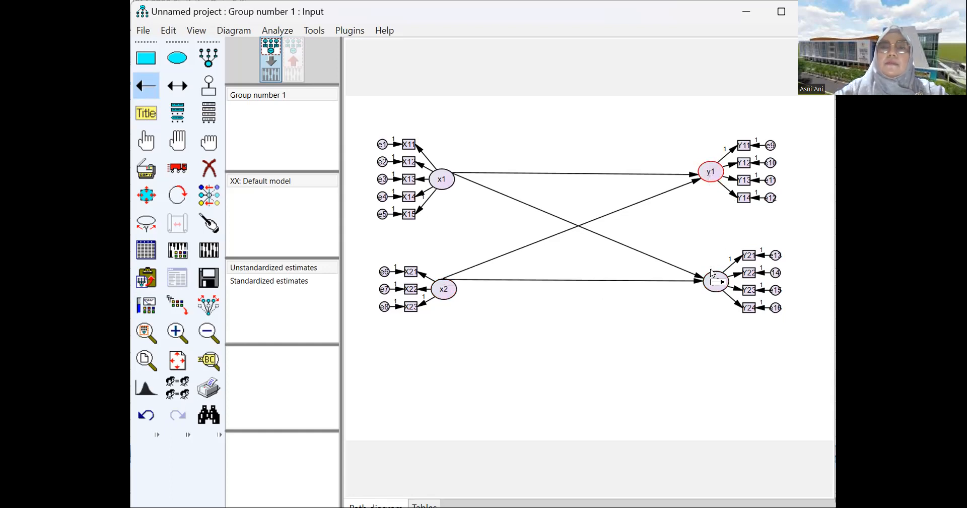
left_click_drag(716, 176, 719, 281)
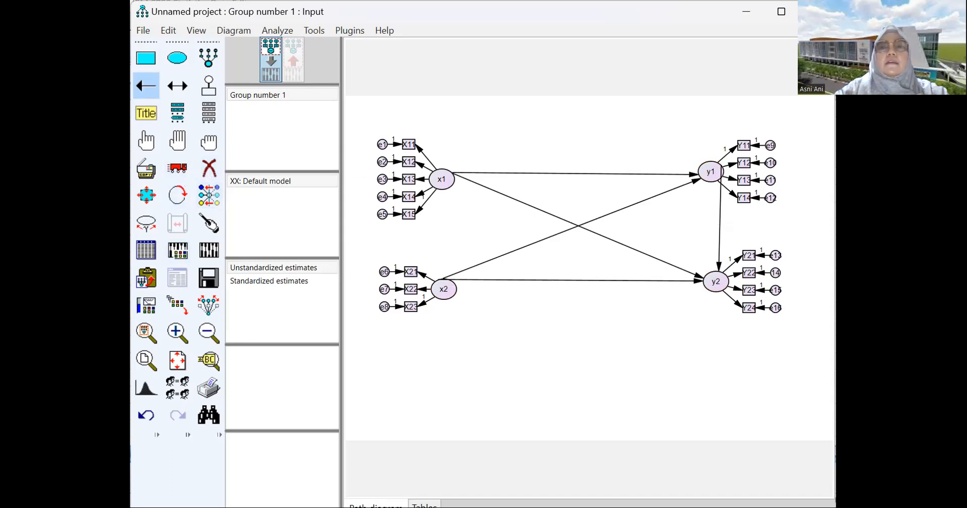
left_click(208, 168)
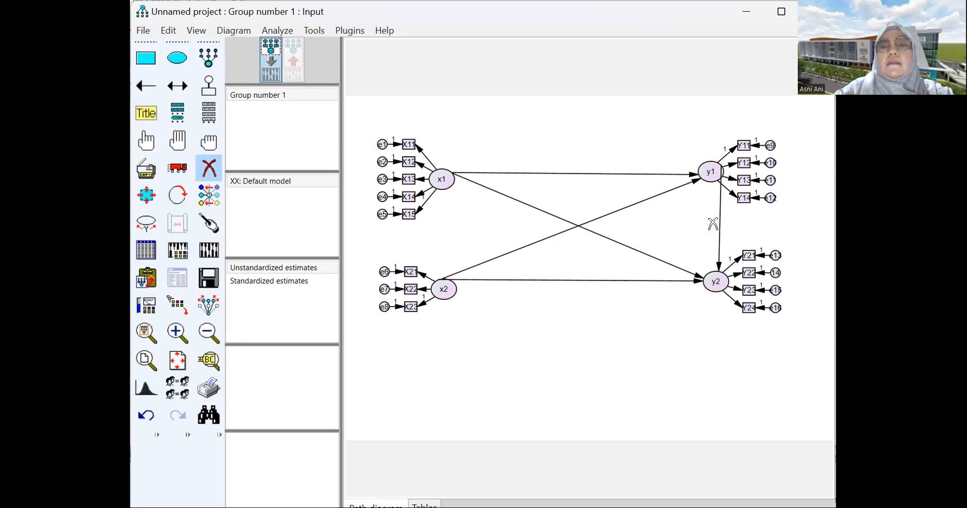
left_click(720, 223)
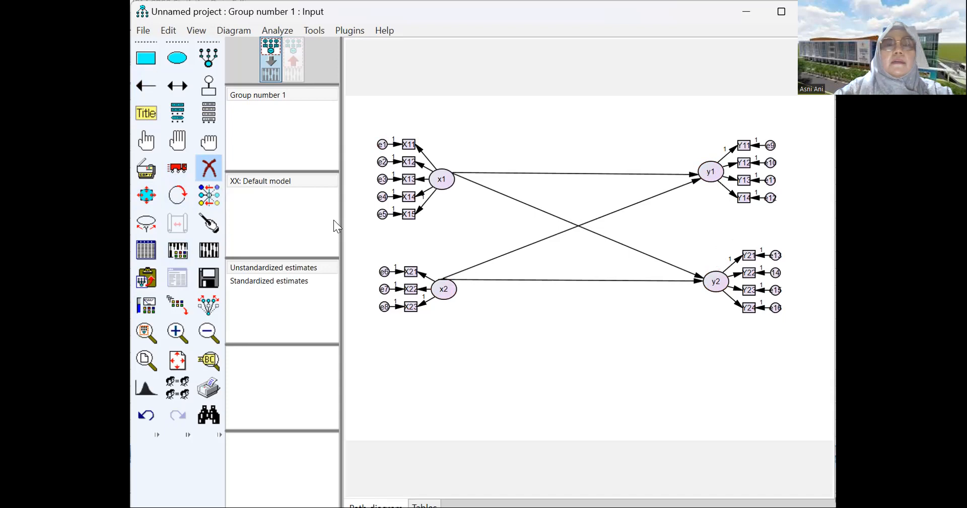
left_click(139, 83)
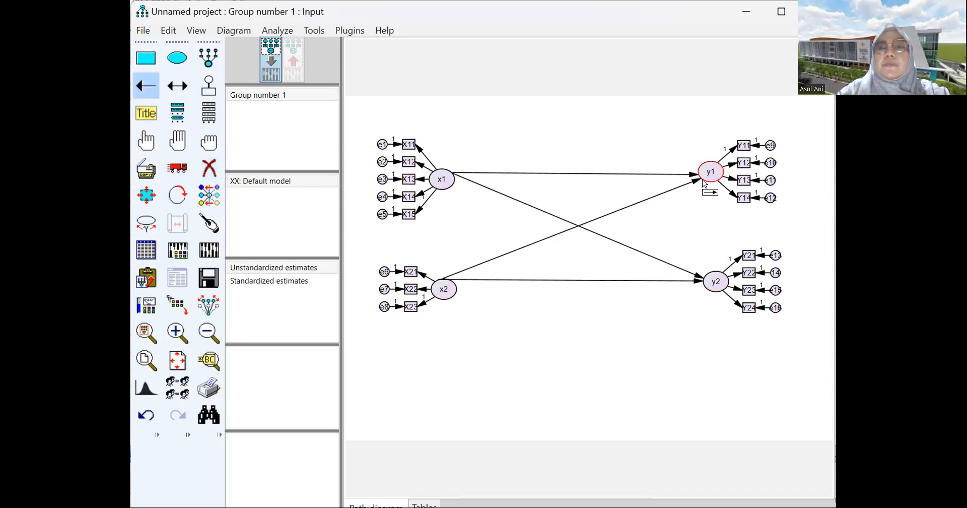
left_click_drag(712, 181, 716, 270)
left_click_drag(712, 183, 715, 276)
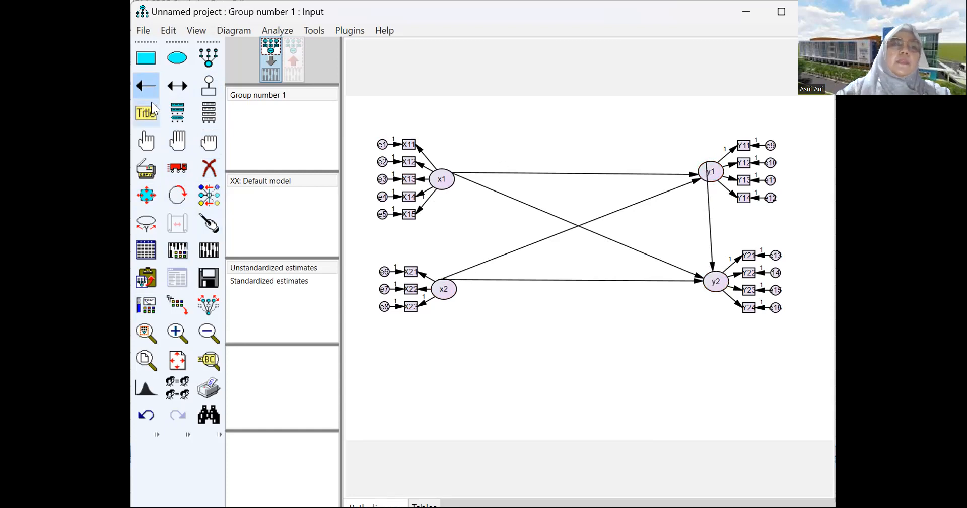
left_click(209, 169)
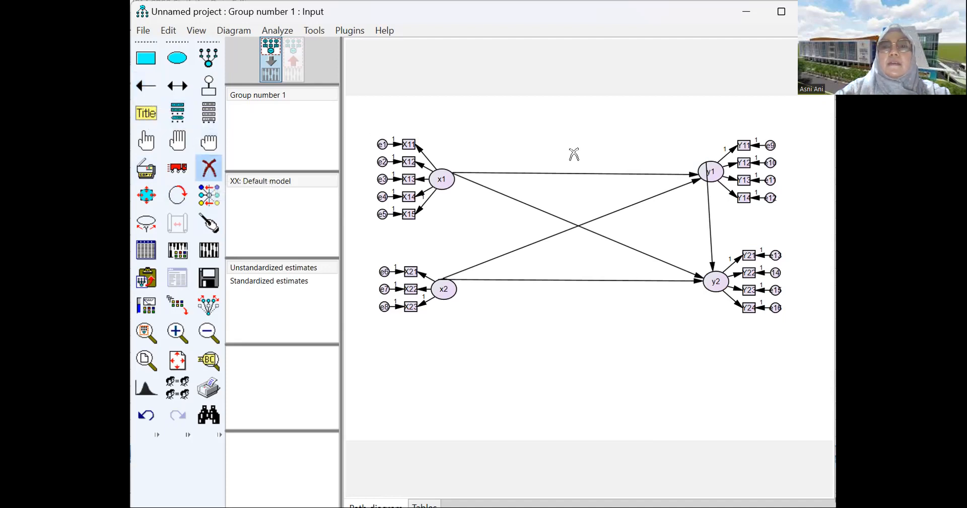
left_click(711, 223)
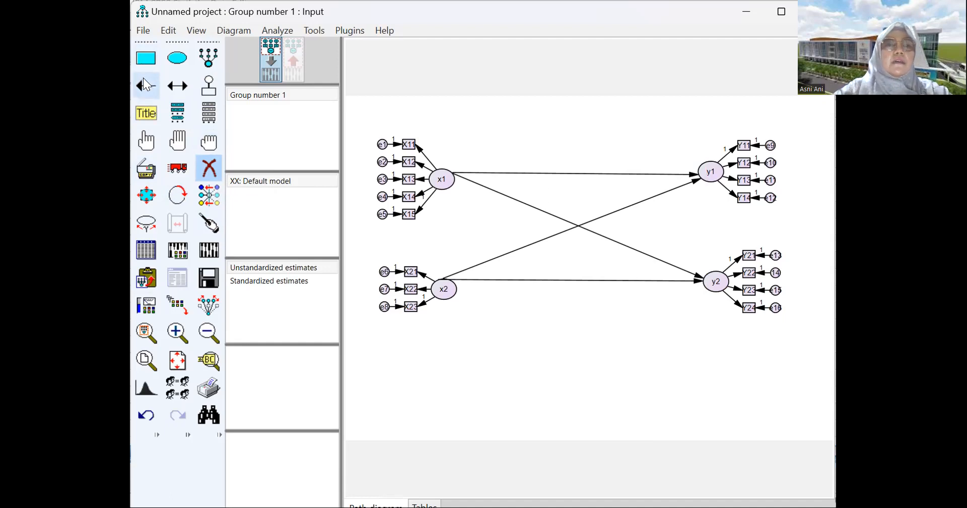
- Draw a single-headed path from y1 down to y2 and a double-headed covariance arrow between x1 and x2
left_click(149, 89)
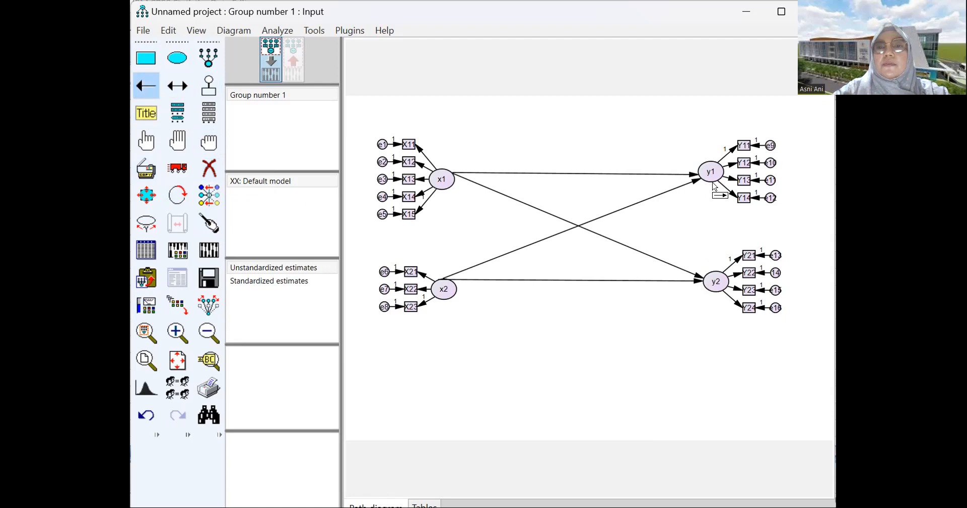
left_click_drag(715, 179, 716, 272)
left_click_drag(714, 186, 716, 278)
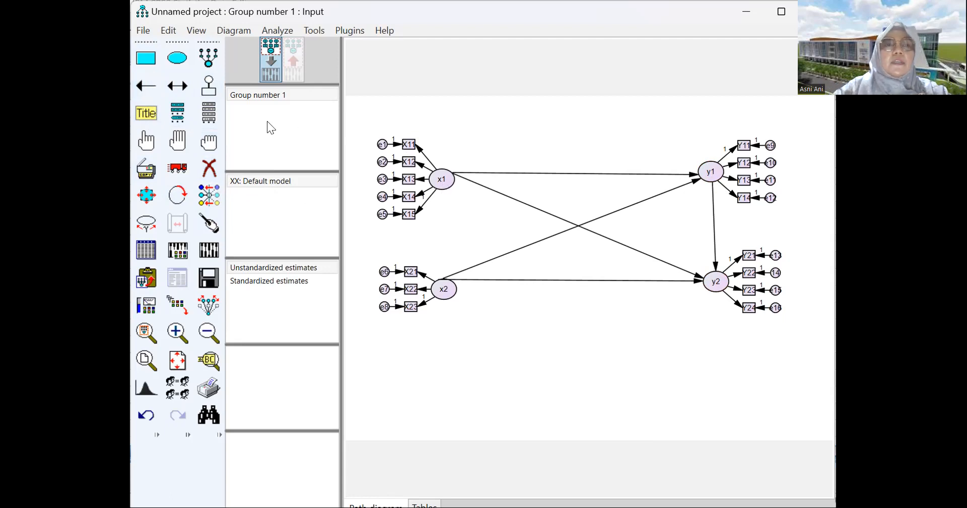
left_click(181, 87)
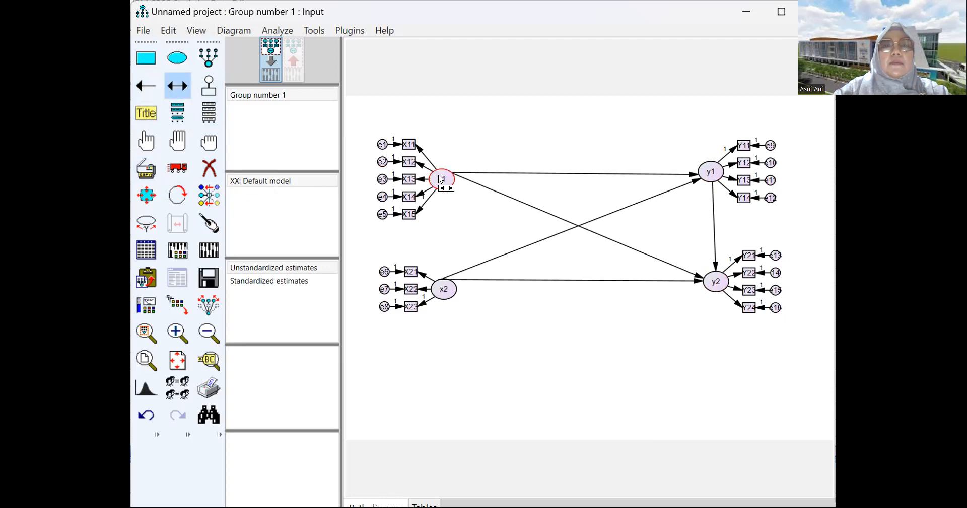
left_click_drag(445, 188, 442, 287)
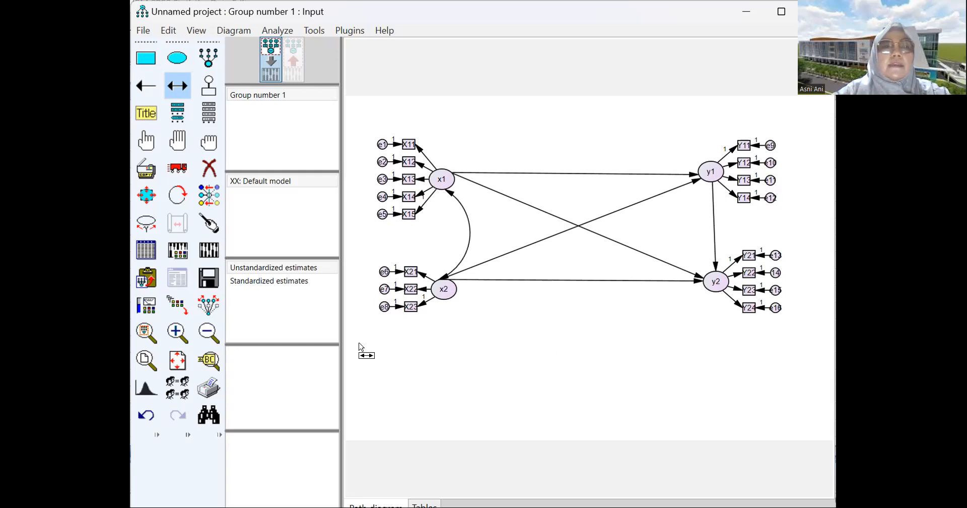
- Add a unique residual variable above y1 and another one below y2
left_click(208, 89)
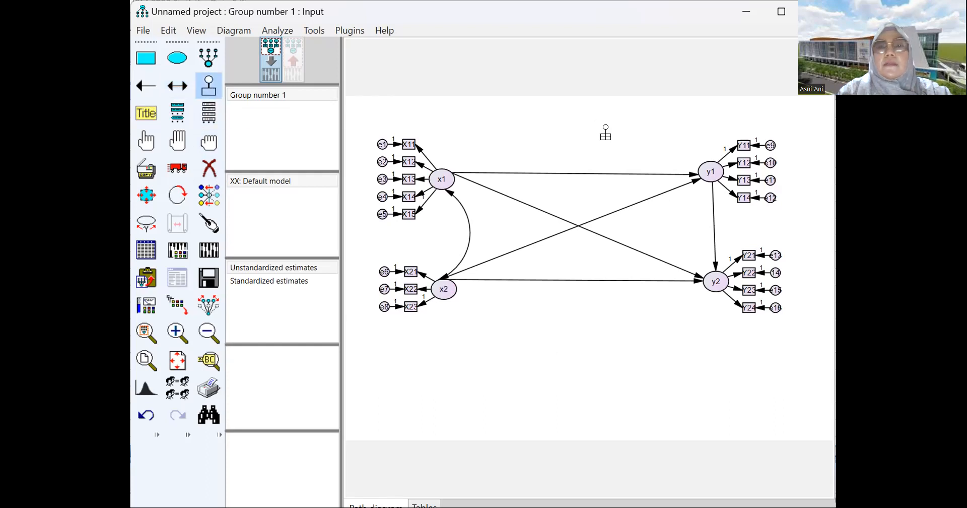
left_click(710, 170)
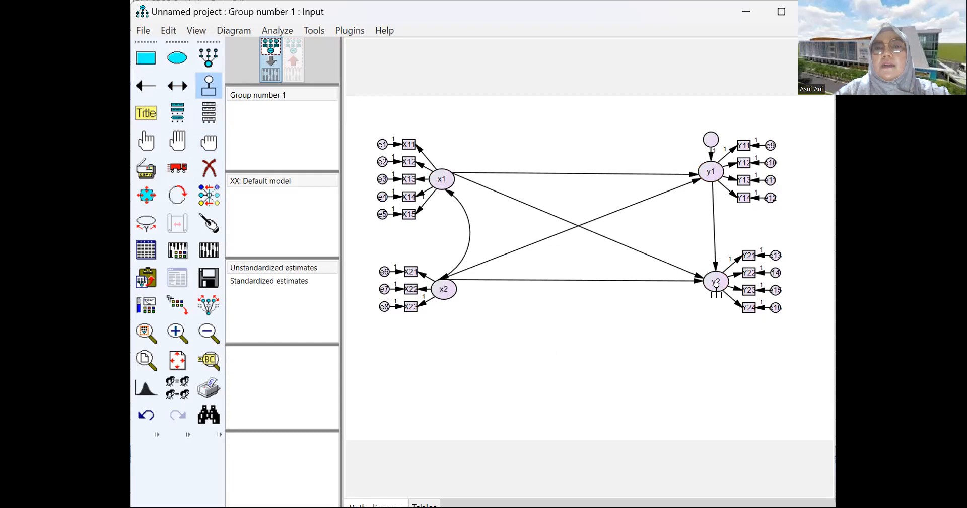
left_click(715, 280)
left_click(715, 281)
left_click(716, 280)
left_click(715, 281)
left_click(716, 280)
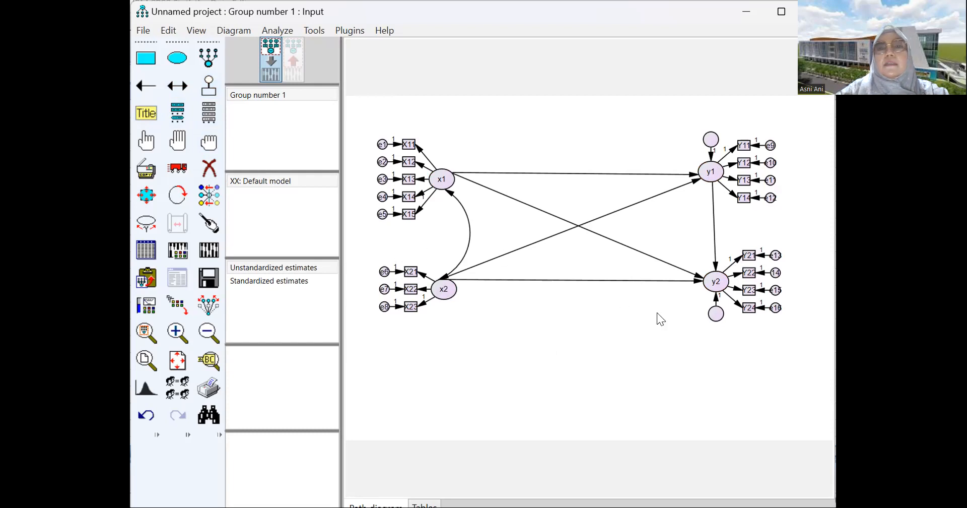
- Name the residual of y1 z1 and the residual of y2 z2, and close the object properties
double_click(713, 142)
type("z1")
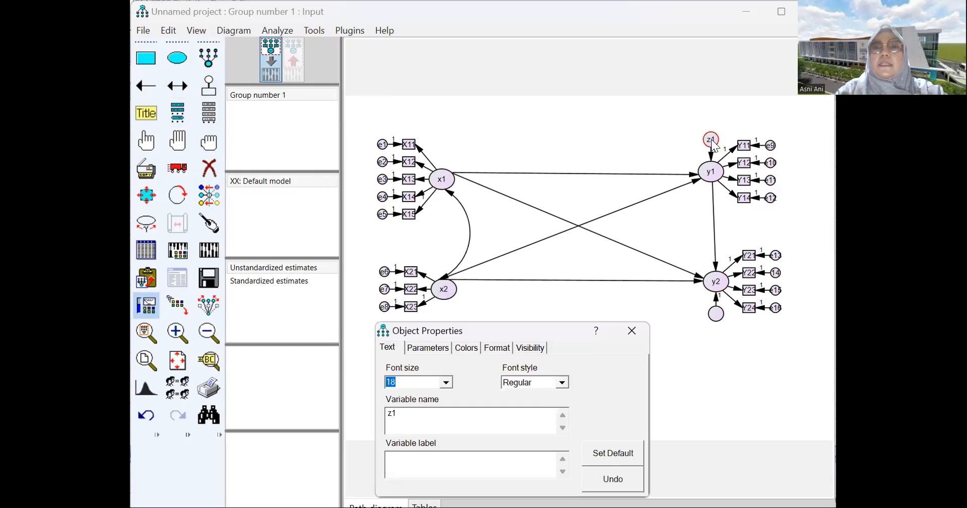
left_click(717, 315)
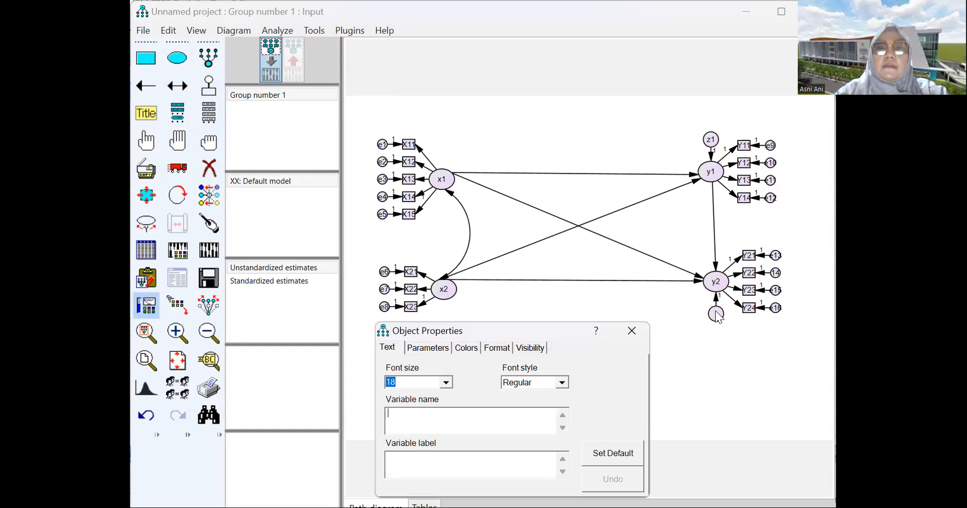
type("z2")
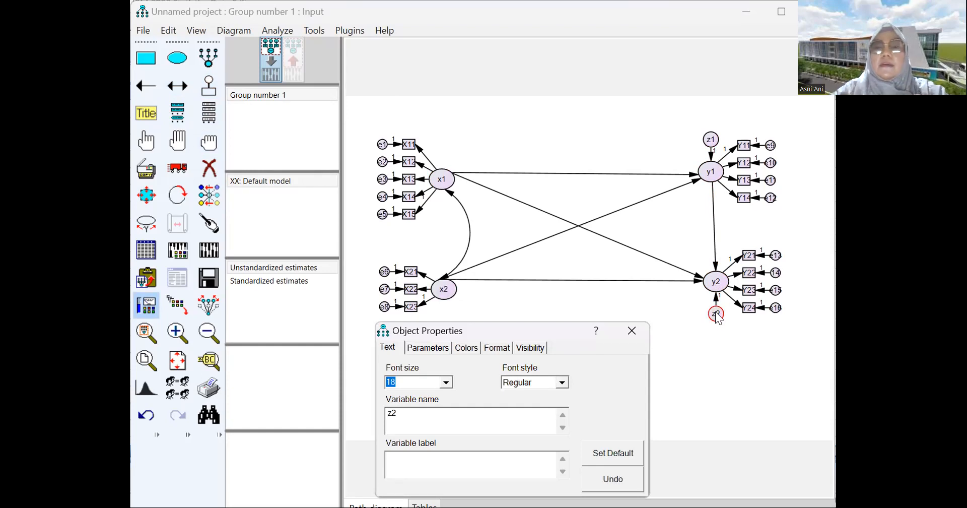
left_click(637, 330)
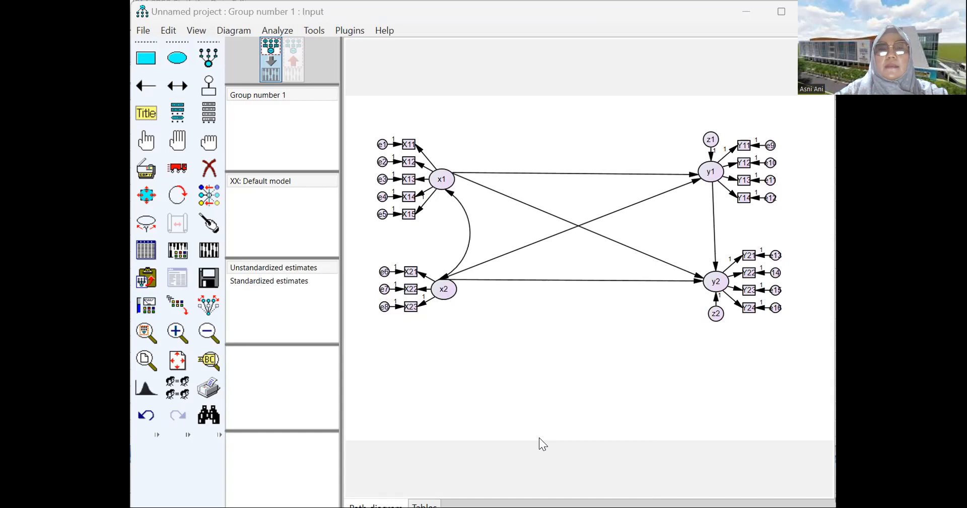
- Copy the fit-index lines from Chisquare=\cmin to RMSEA=\rmsea in the Word document Goodness of fit.docx and insert them in Amos as a figure caption
key("alt+Tab")
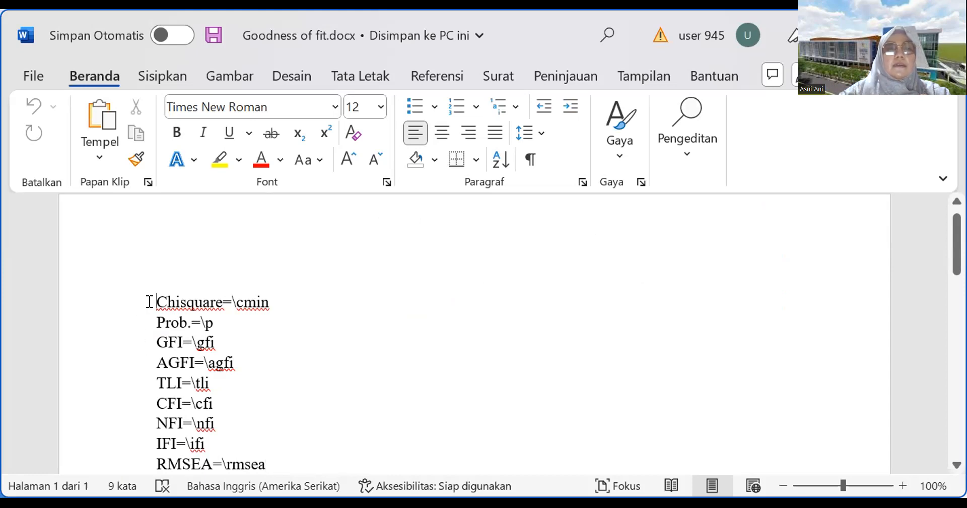
left_click_drag(152, 302, 269, 460)
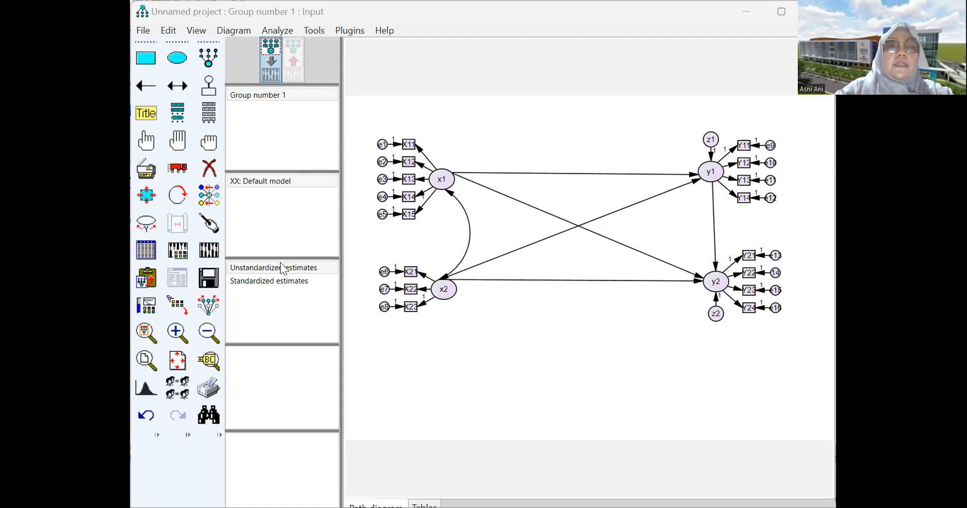
left_click(149, 116)
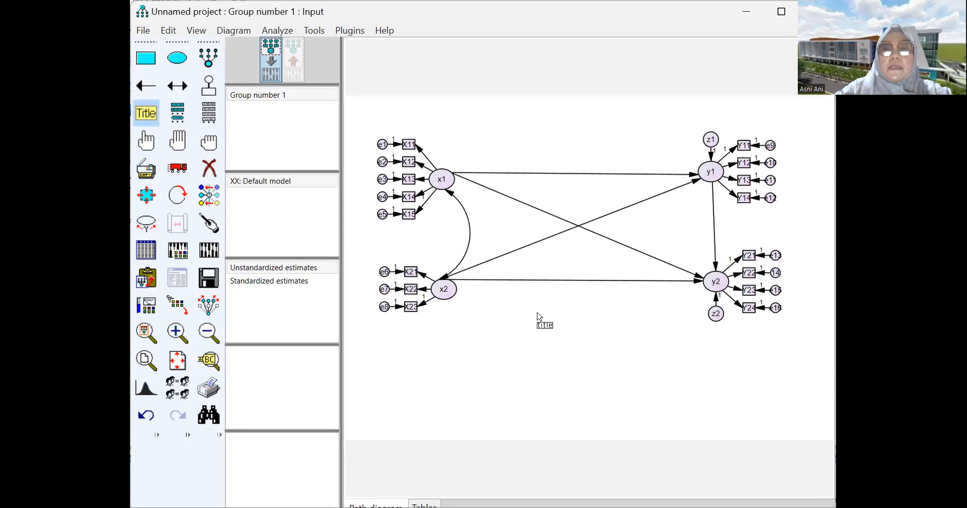
left_click(537, 316)
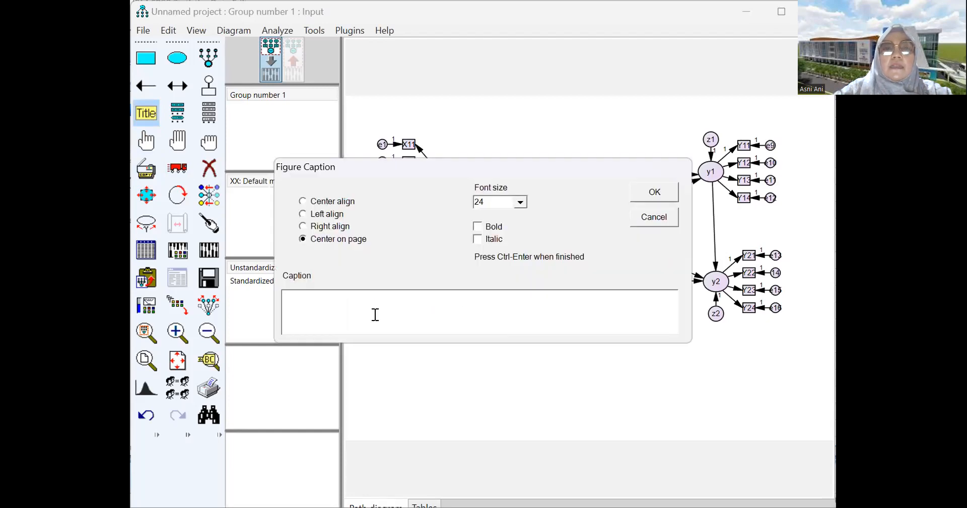
right_click(286, 301)
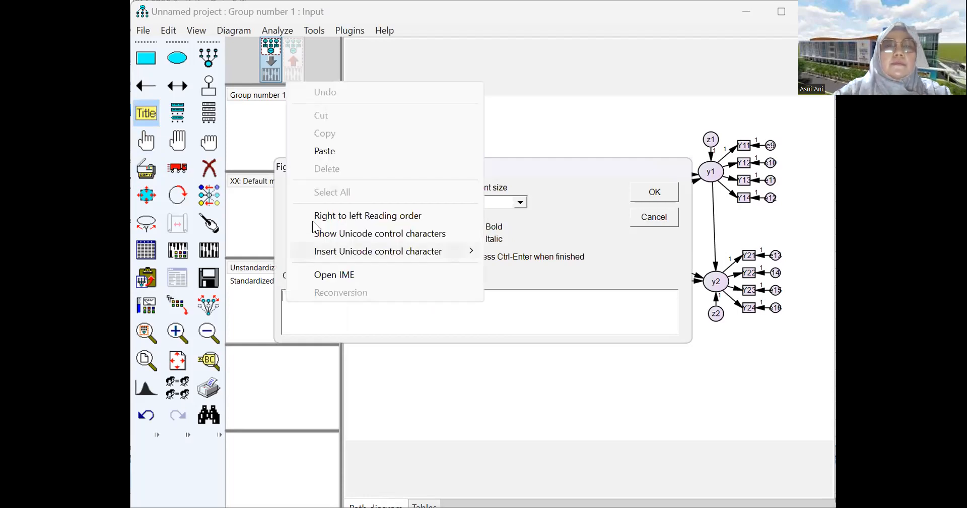
left_click(333, 150)
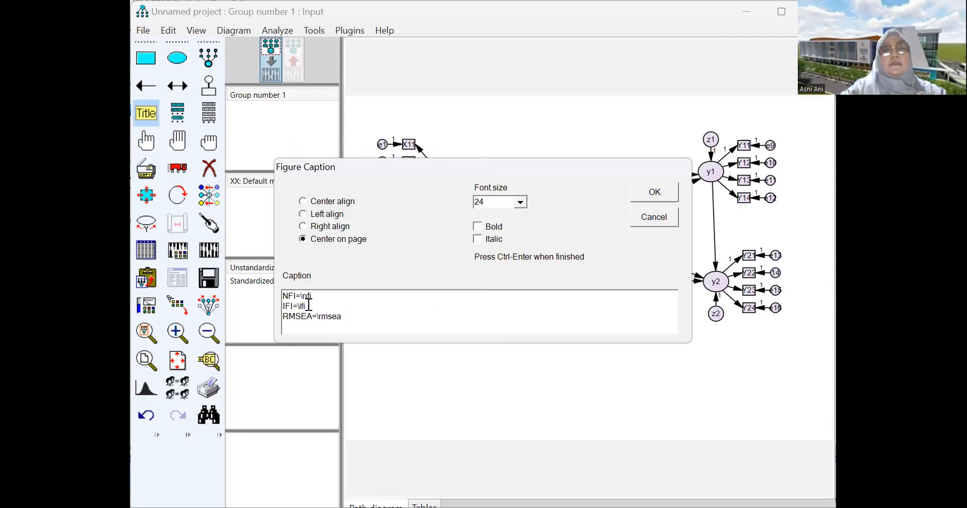
left_click(651, 195)
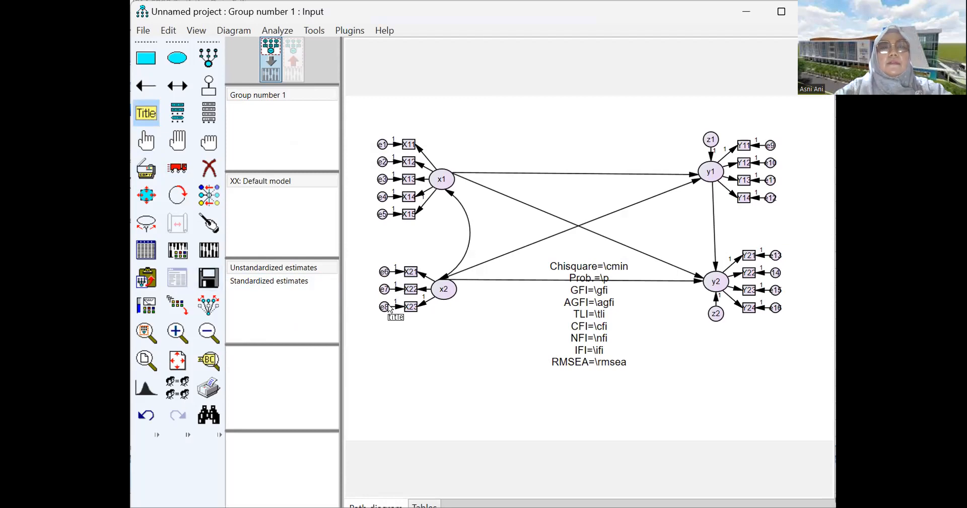
left_click(584, 301)
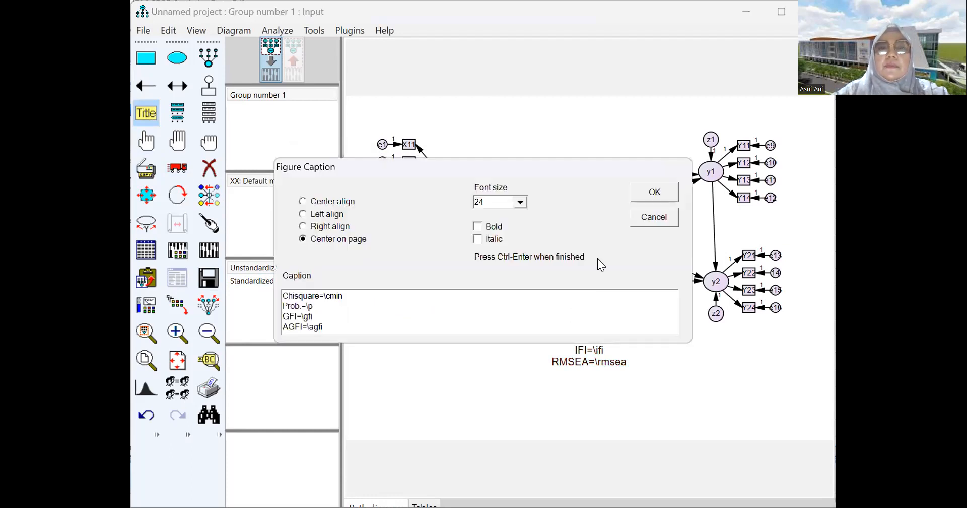
left_click(661, 192)
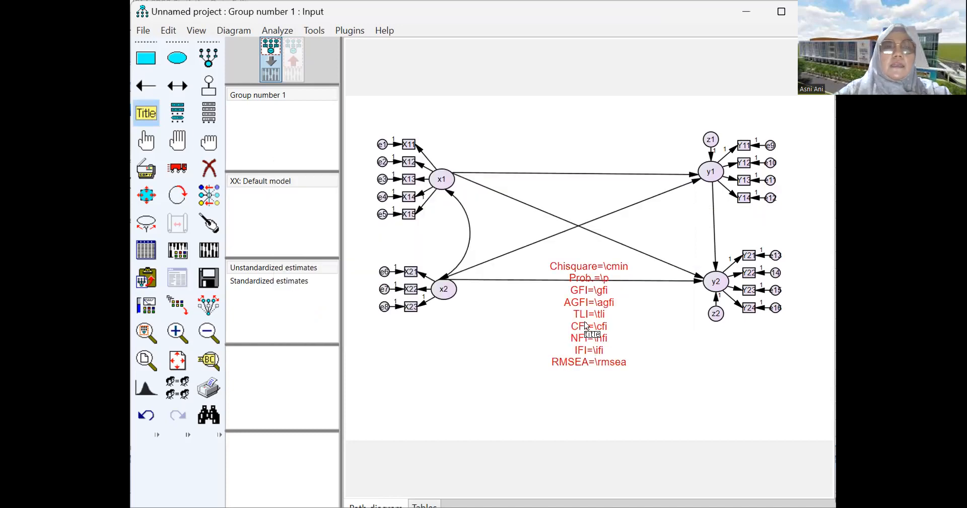
left_click(152, 107)
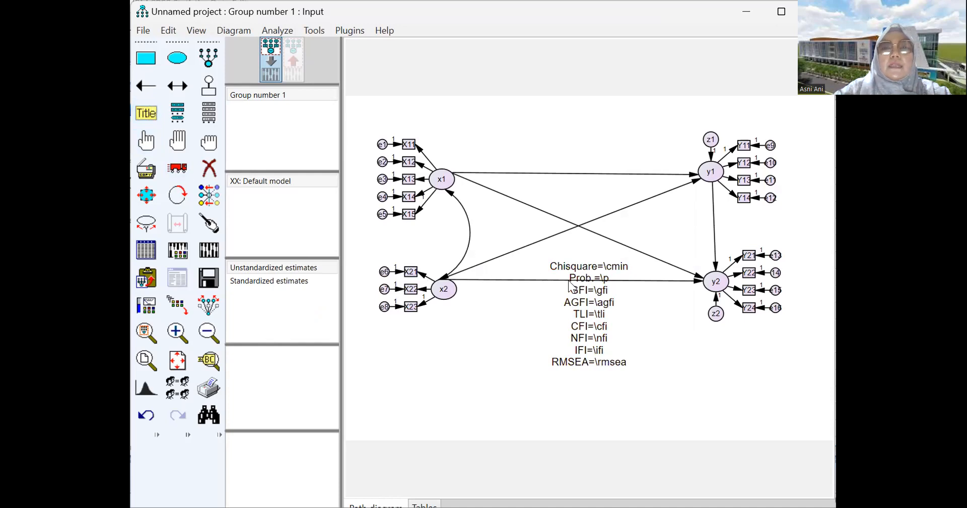
- Set the alignment of the fit-index caption to Left align in its object properties
double_click(595, 308)
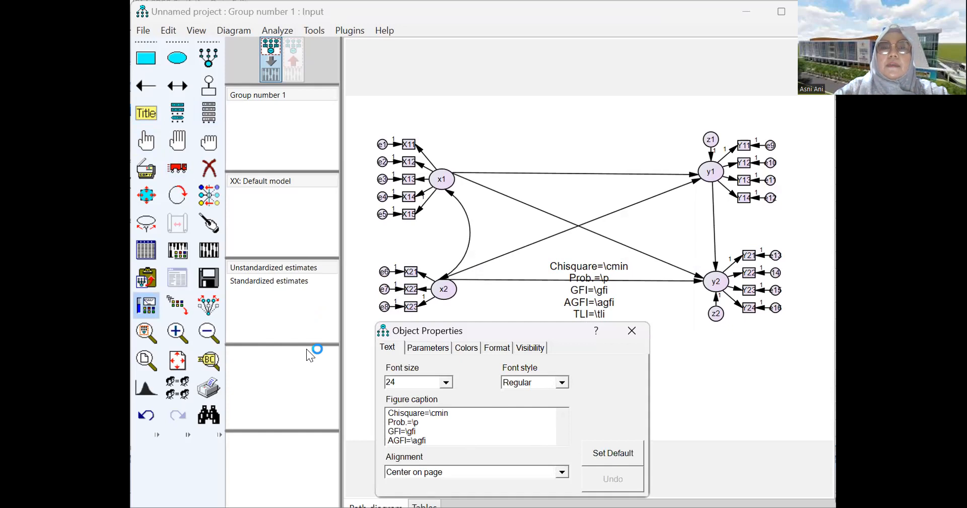
left_click(561, 472)
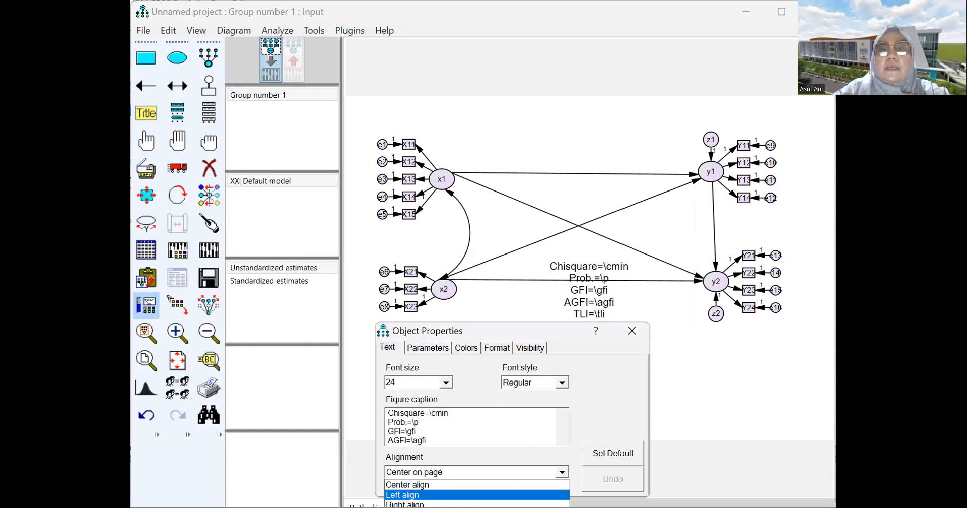
left_click(429, 495)
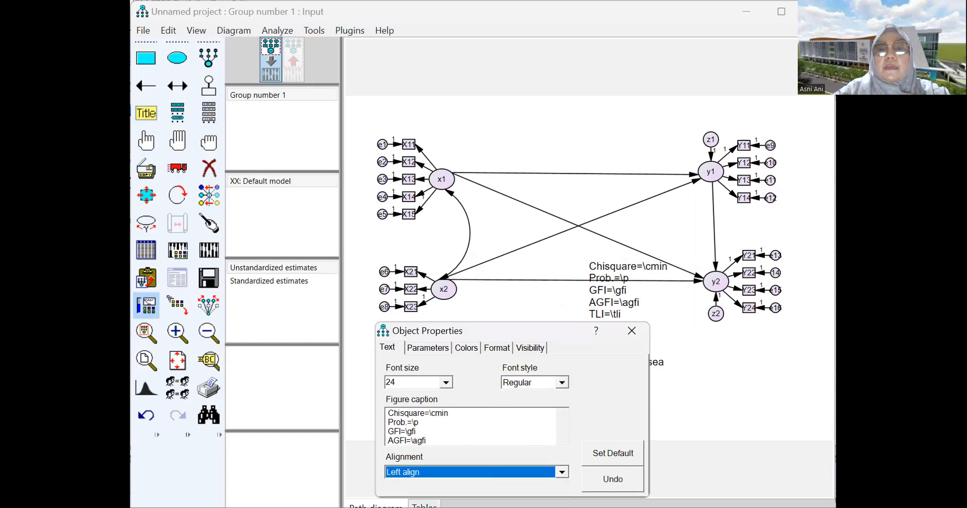
- Change the caption's text color to blue and close the object properties
left_click(467, 354)
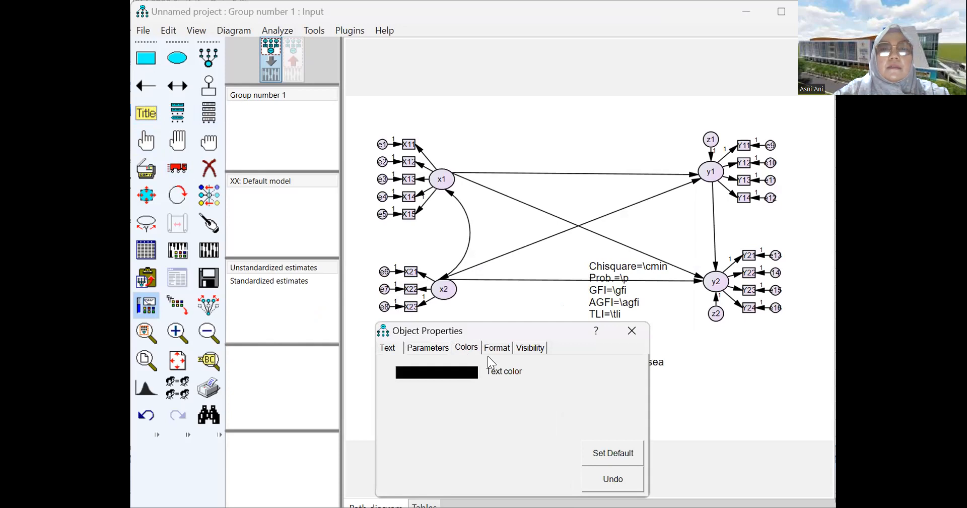
left_click(462, 372)
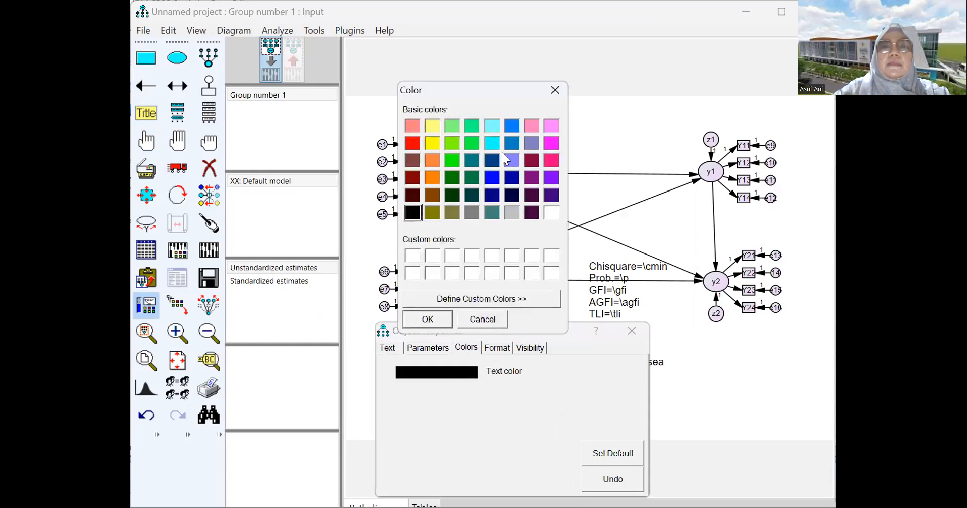
left_click(492, 179)
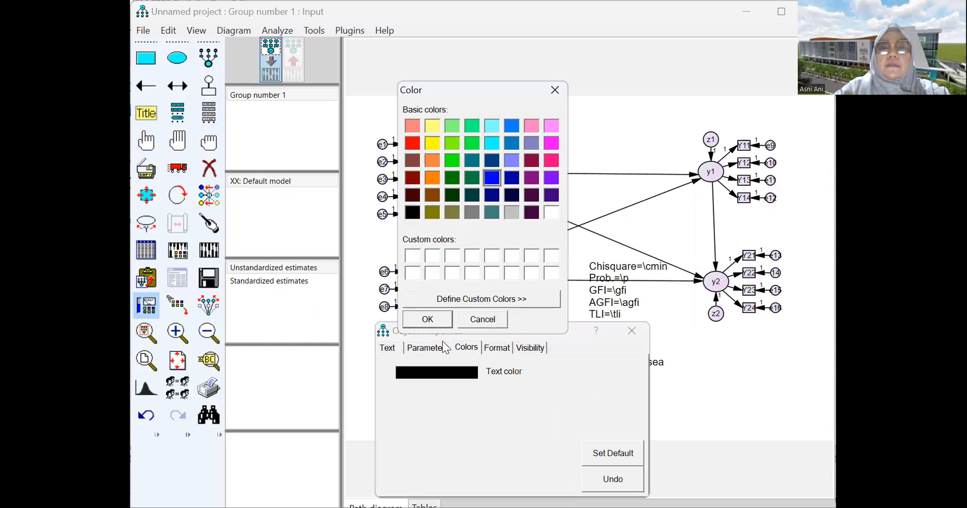
left_click(428, 320)
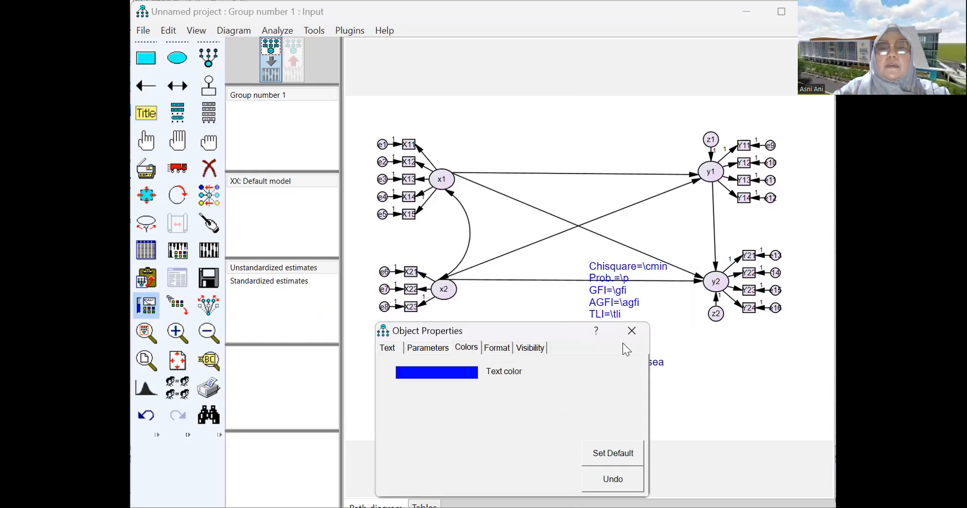
left_click(633, 331)
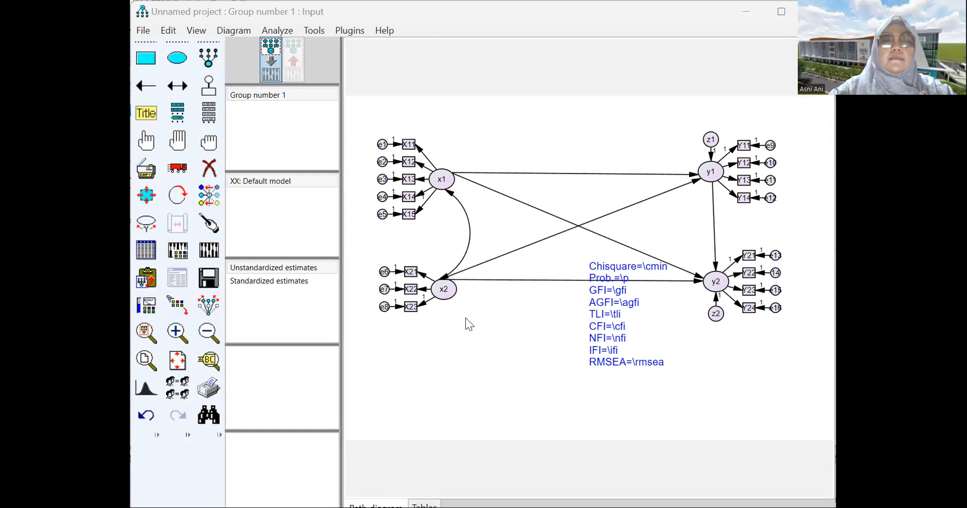
- Move the fit-index caption into the empty area directly below x2 and its indicators
left_click(172, 169)
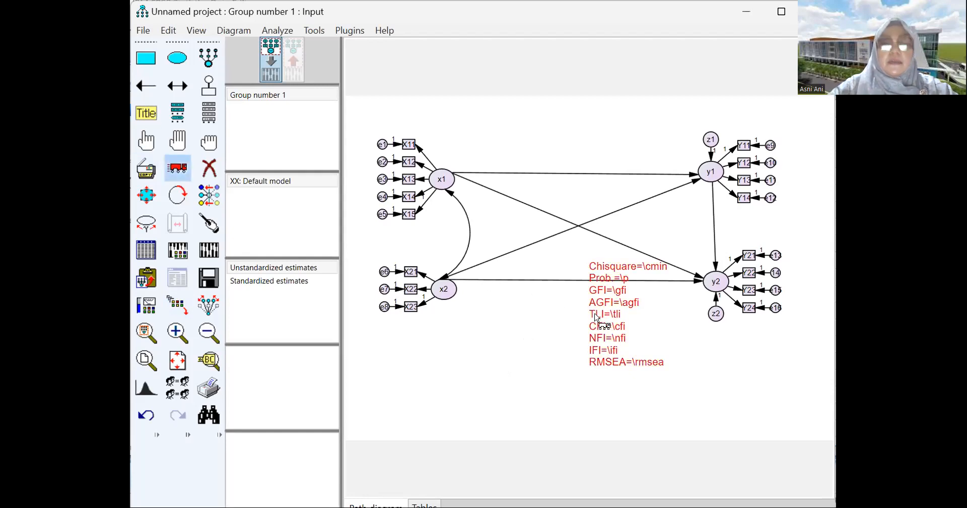
left_click_drag(595, 317, 384, 379)
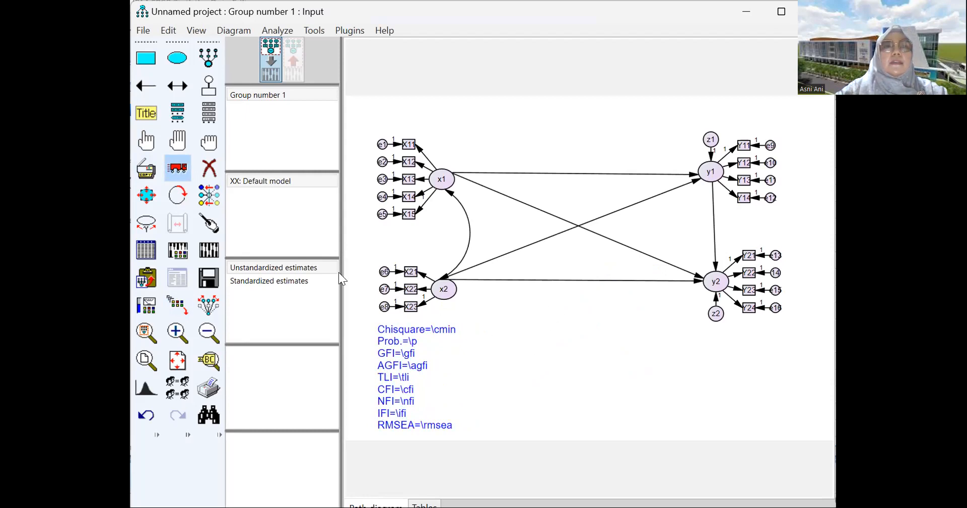
left_click(176, 172)
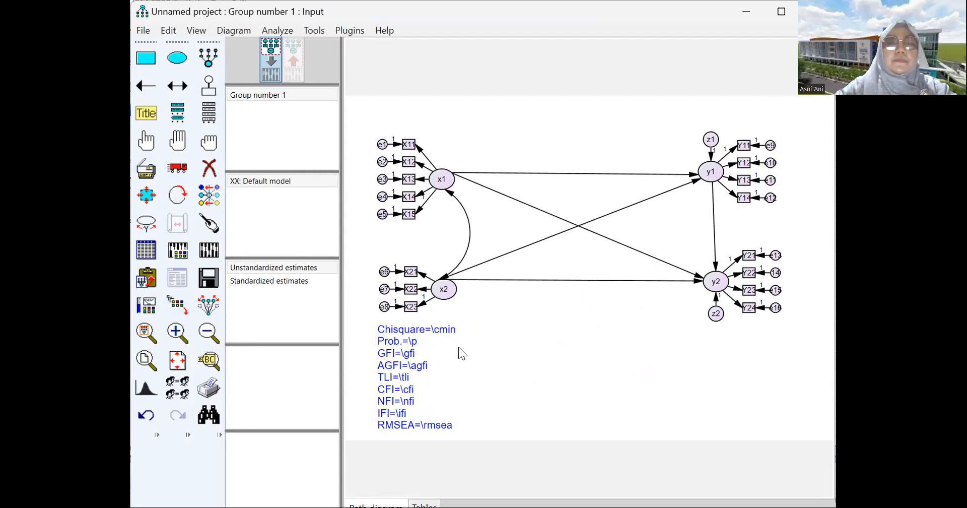
- Save the path diagram as "data amos 2" in the AMOS folder inside Music
left_click(213, 269)
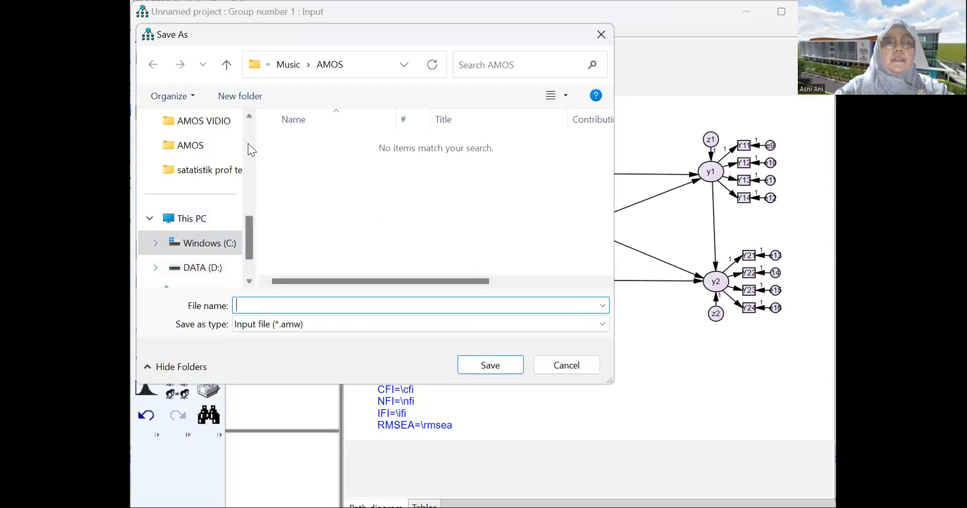
scroll(248, 144, "up", 2)
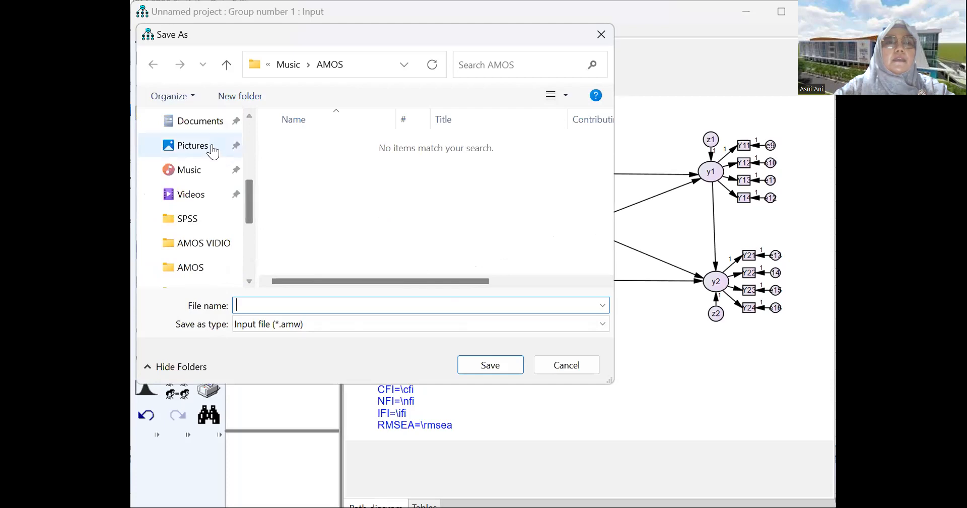
left_click(209, 180)
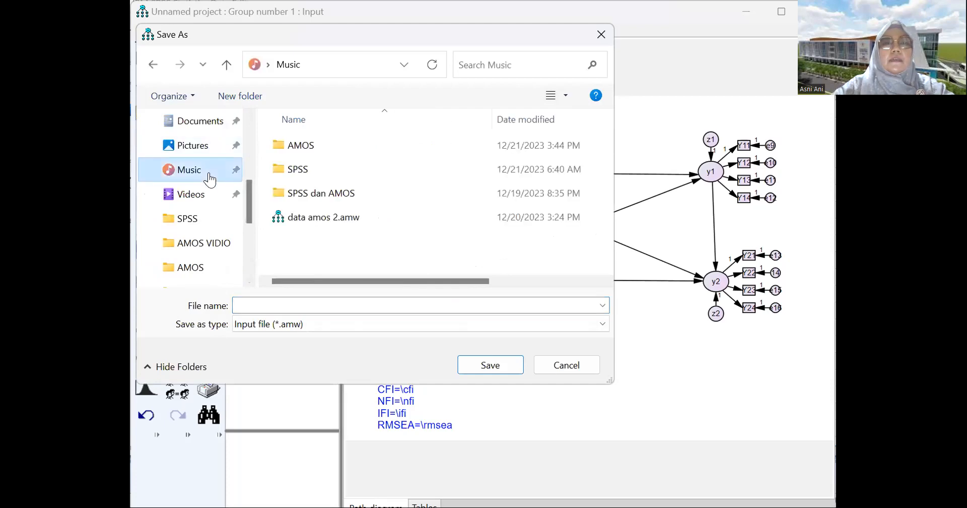
double_click(312, 145)
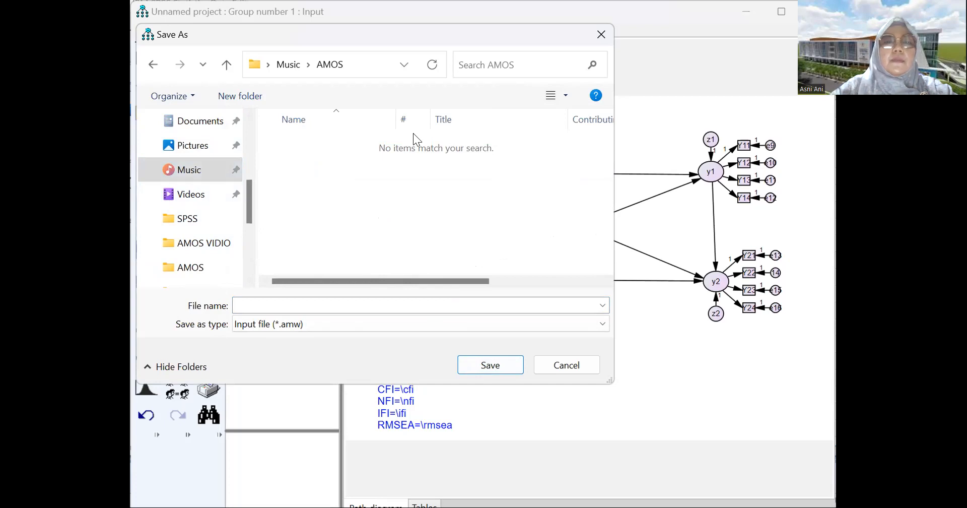
left_click(246, 305)
type("data amos")
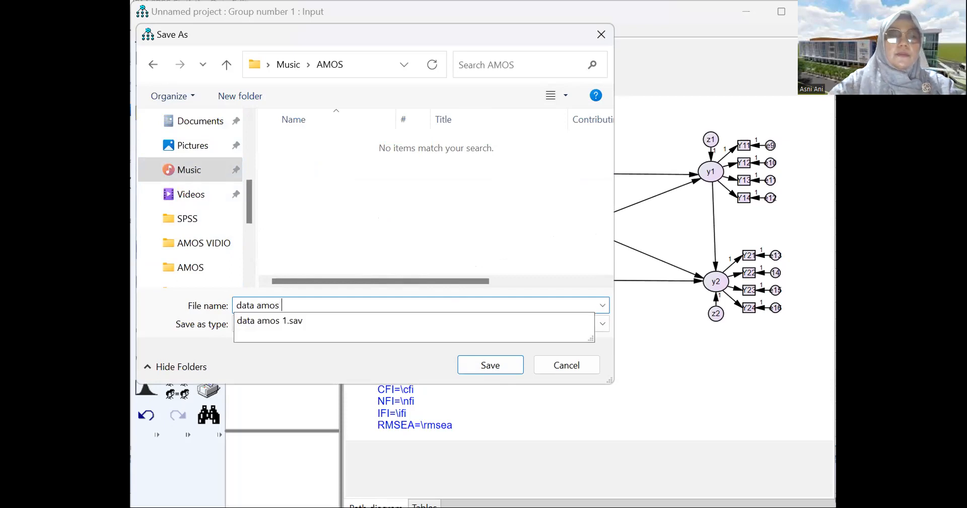
type("2")
left_click(505, 365)
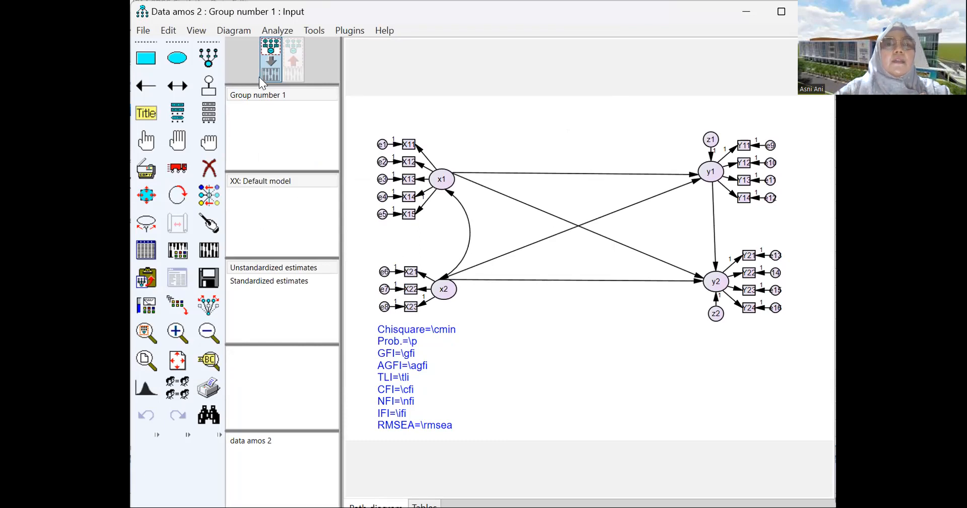
- In the analysis properties' output settings, enable the minimization history, standardized estimates, squared multiple correlations, all moments options and modification indices
left_click(276, 31)
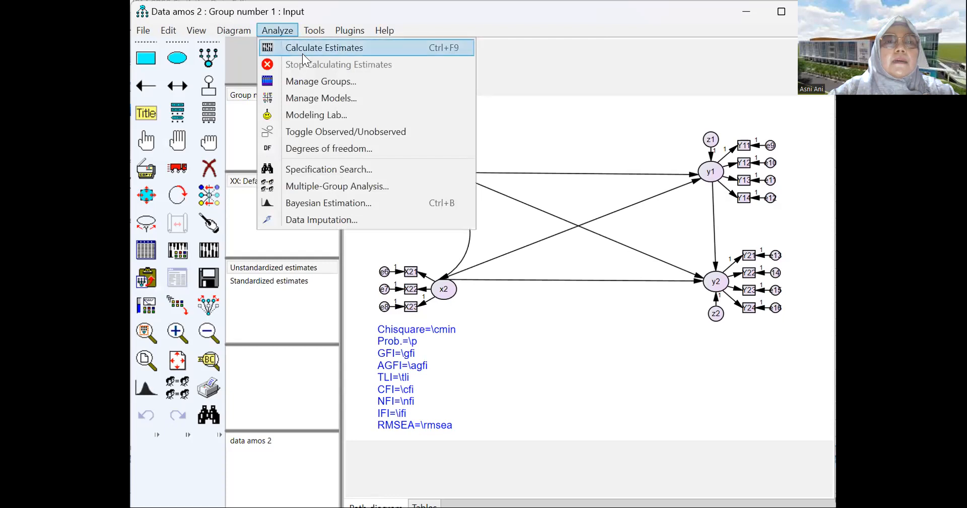
mouse_move(195, 31)
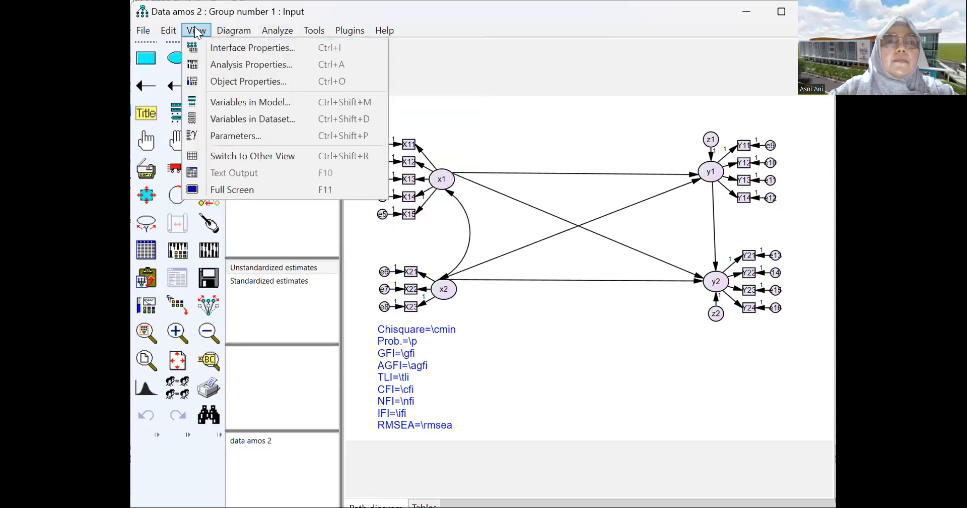
left_click(221, 66)
left_click(344, 45)
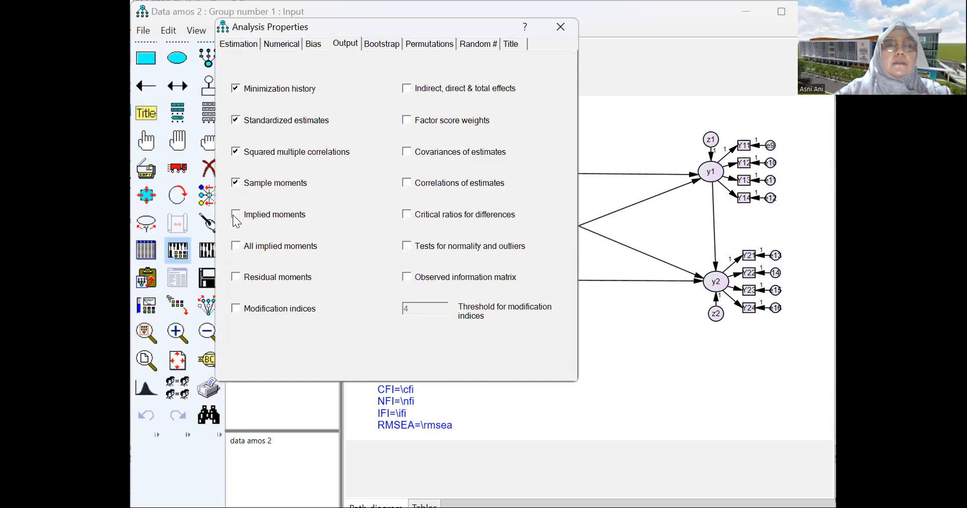
left_click(235, 277)
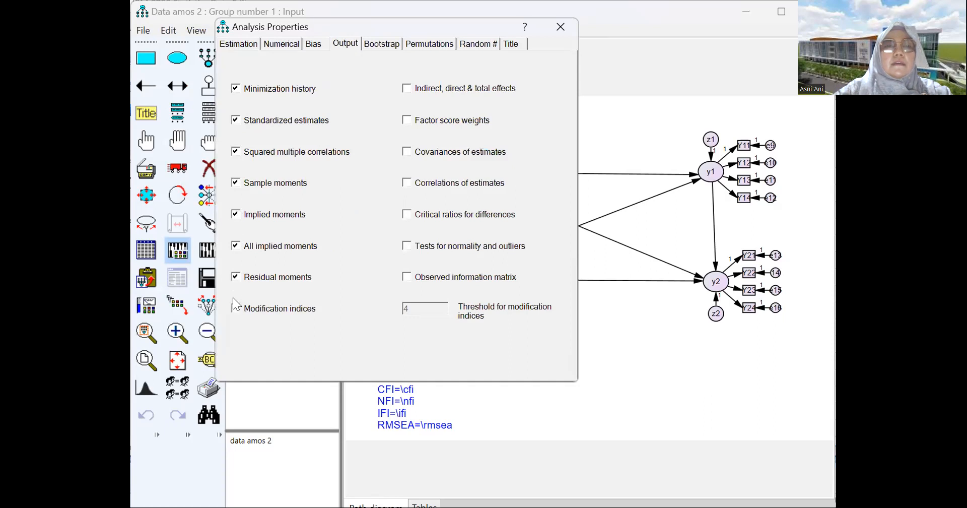
- Also enable output of effects, factor score weights, covariances, correlations, critical ratios, normality and outlier tests and observed information matrix, then close the analysis properties
left_click(406, 89)
left_click(407, 122)
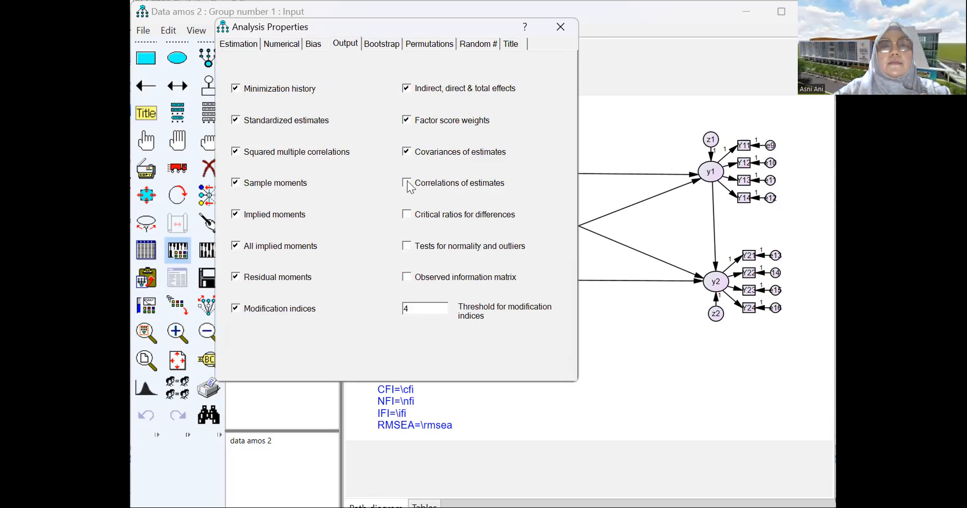
left_click(407, 215)
left_click(407, 247)
left_click(407, 278)
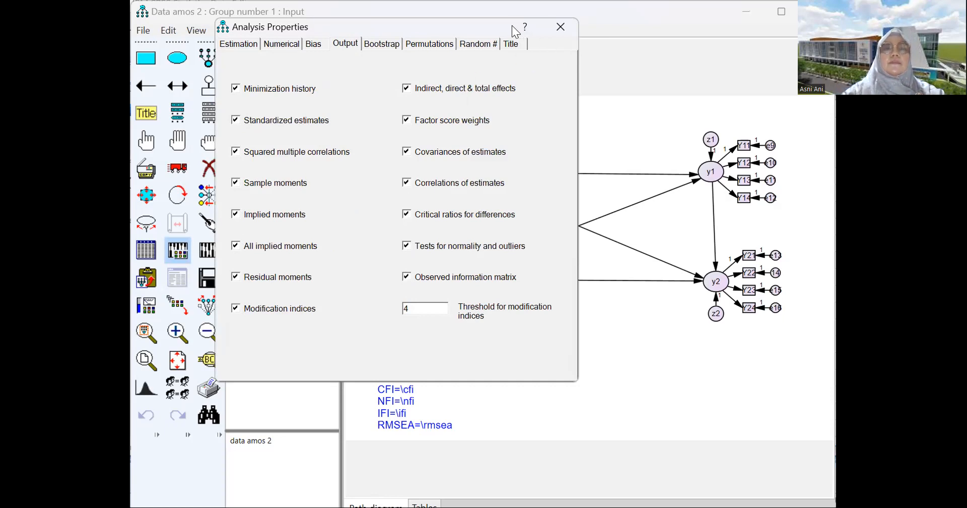
left_click(559, 27)
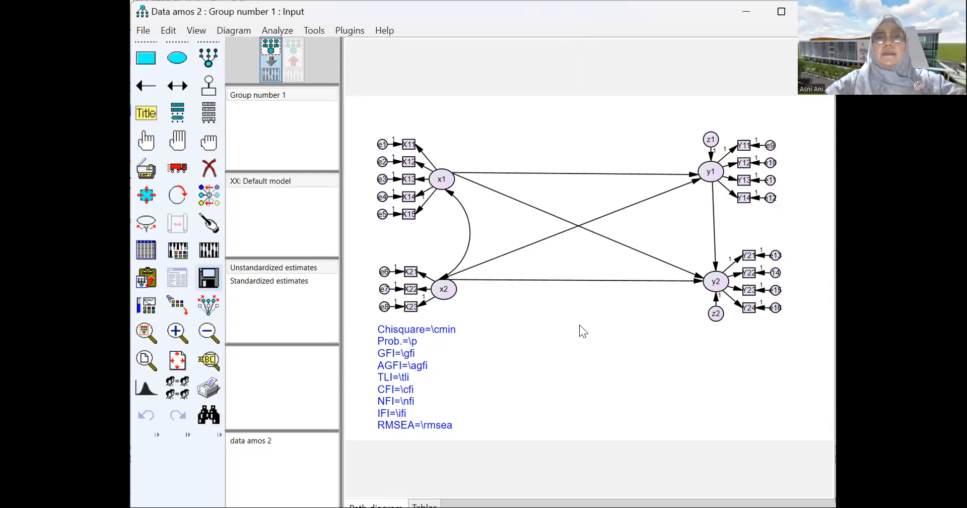
- Calculate the estimates for the default model and display the unstandardized results on the path diagram
left_click(210, 251)
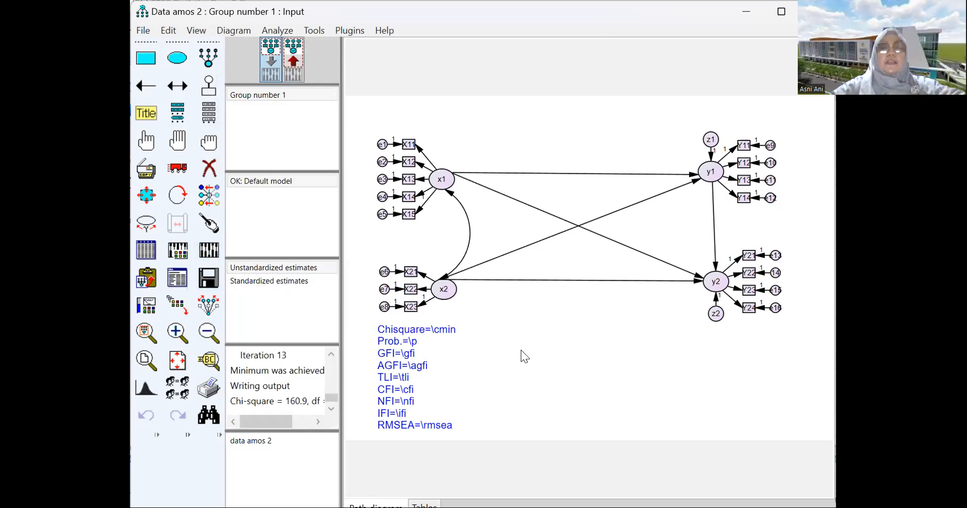
left_click(294, 63)
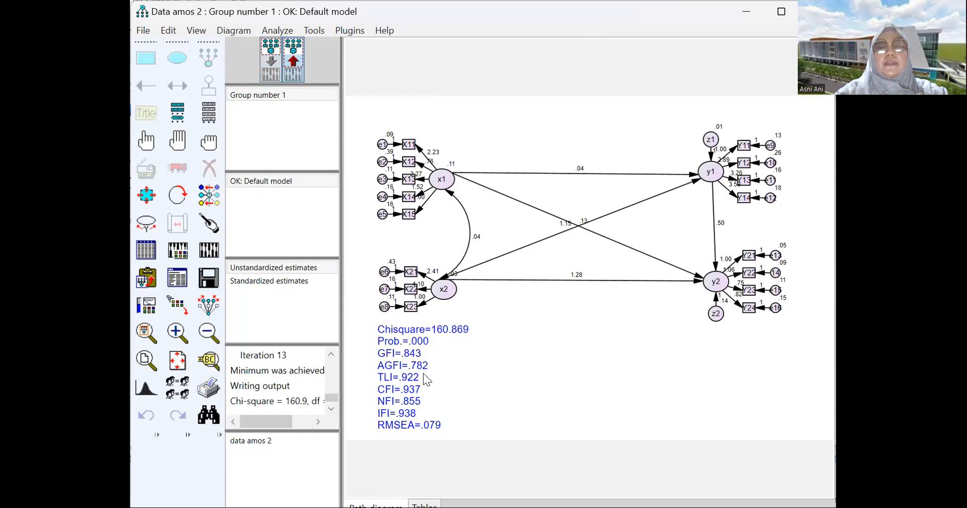
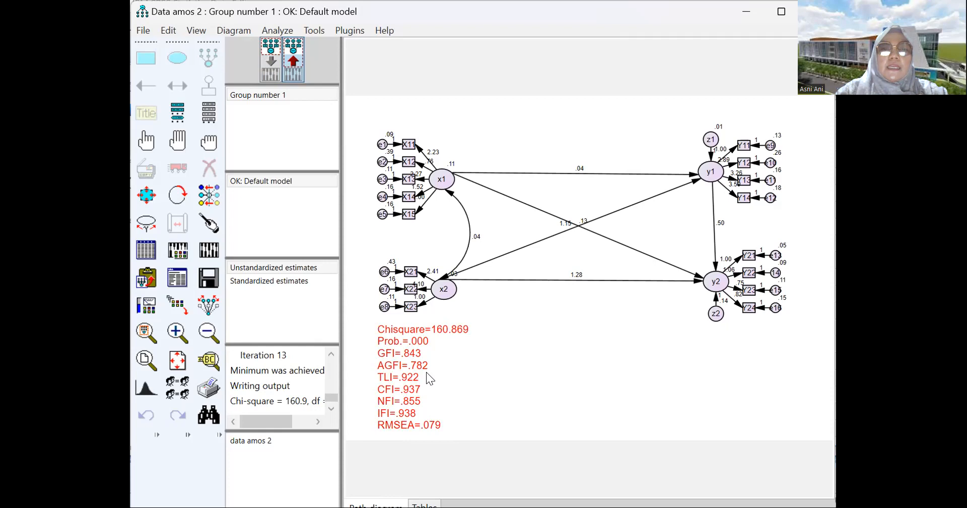
left_click(469, 369)
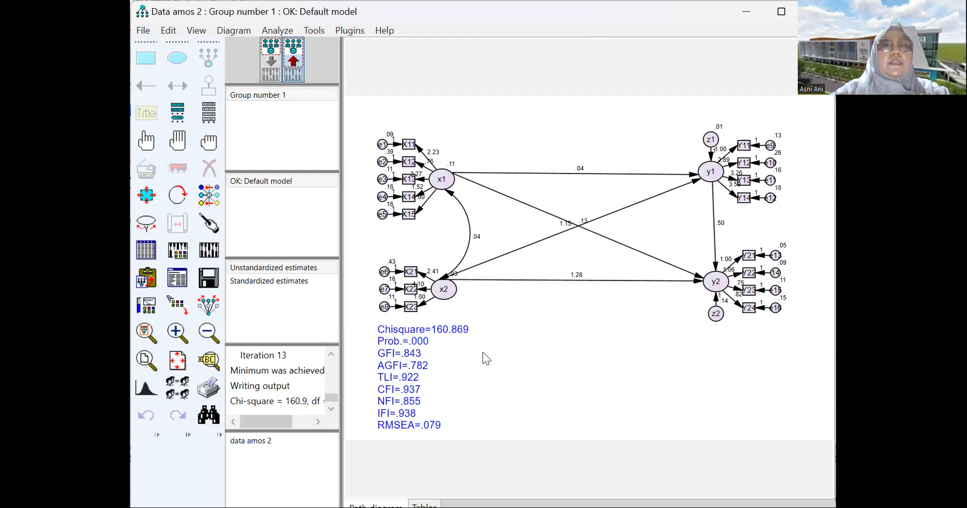
- Return to the input diagram and examine the covariance modification indices in the text output for error pairs with high values
left_click(271, 48)
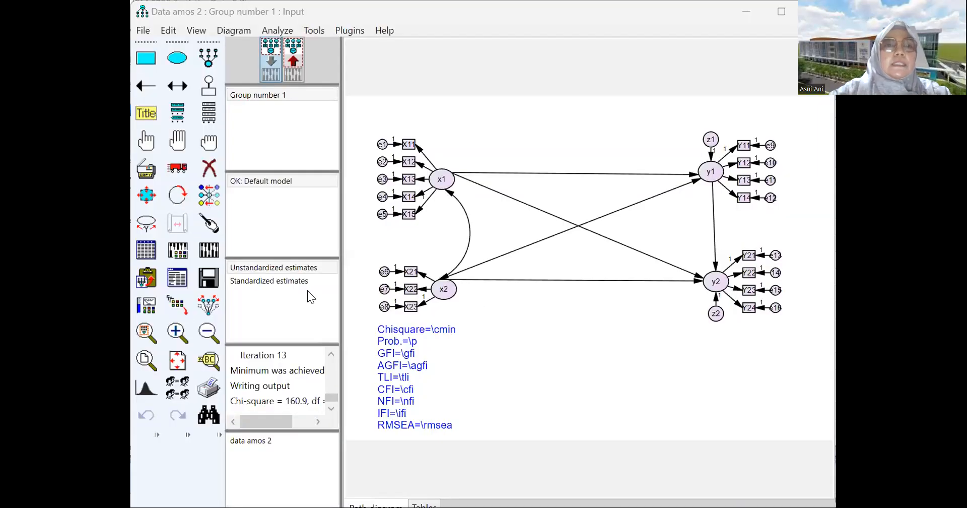
left_click(179, 282)
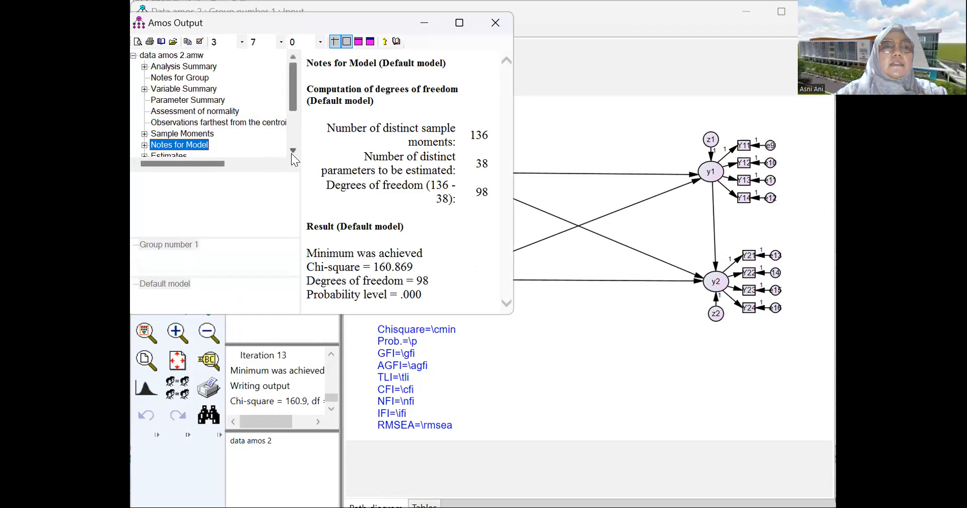
left_click(292, 153)
left_click(292, 153)
left_click(292, 153)
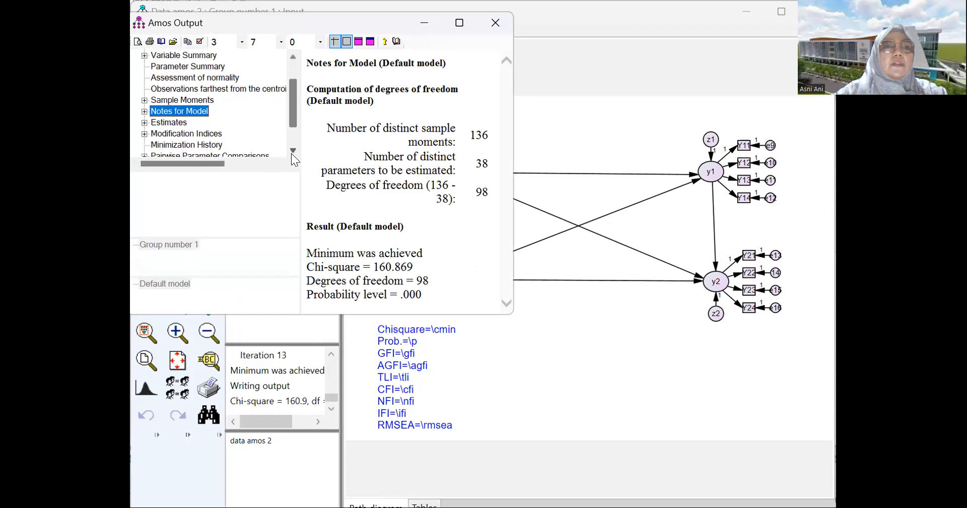
left_click(220, 136)
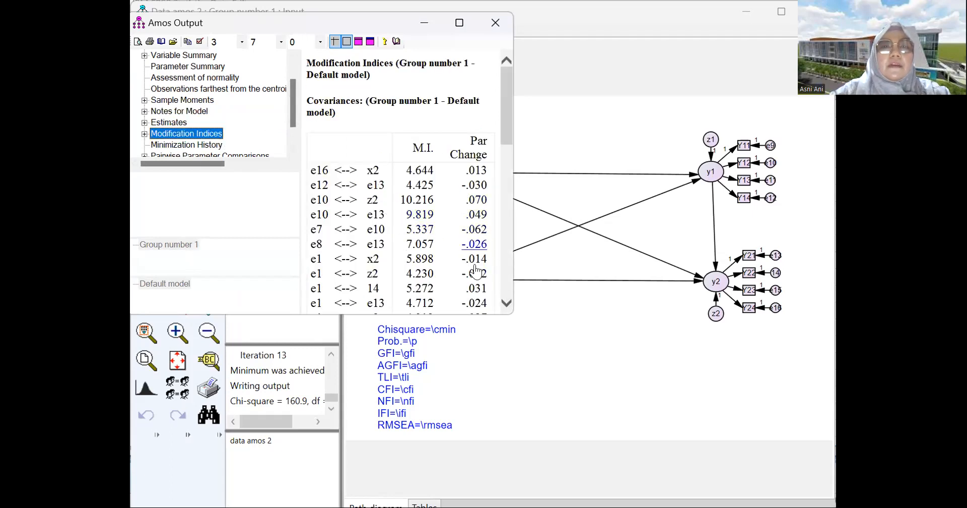
left_click(502, 303)
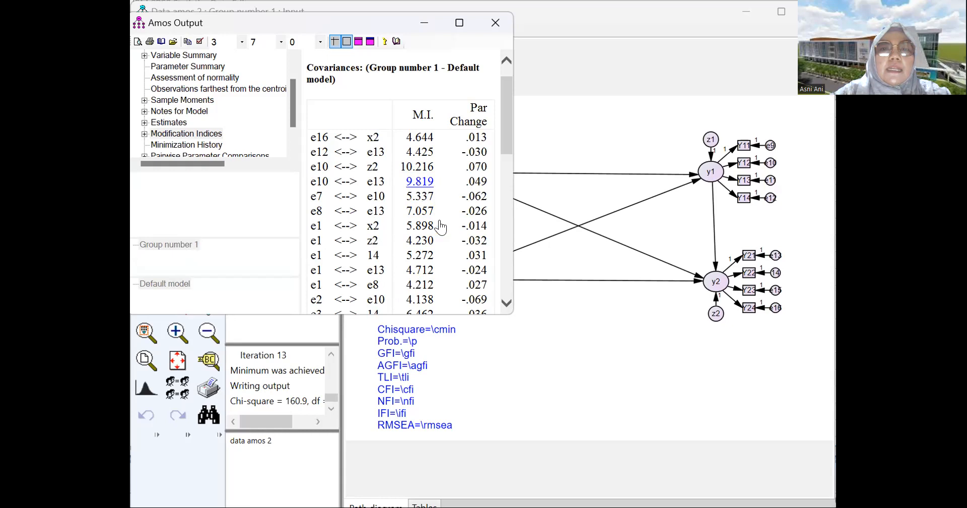
left_click(507, 302)
left_click(507, 302)
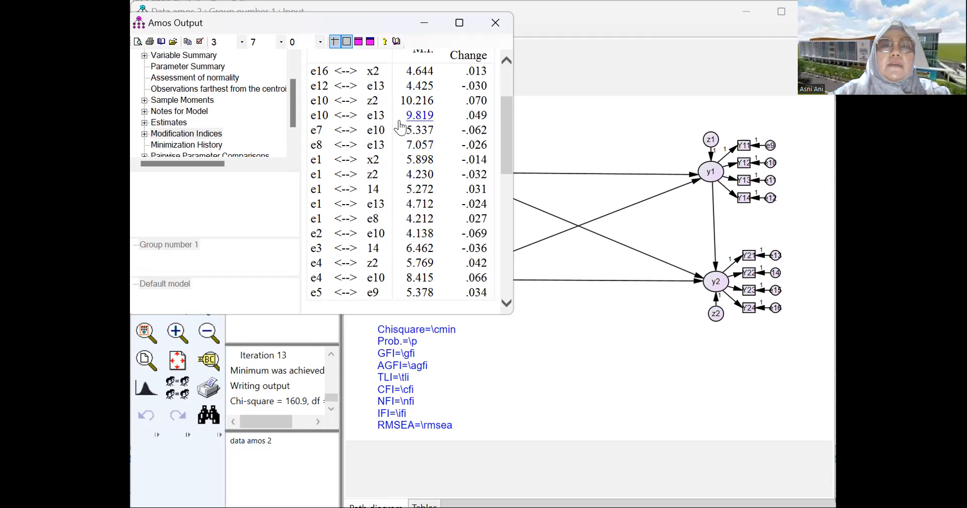
left_click(495, 23)
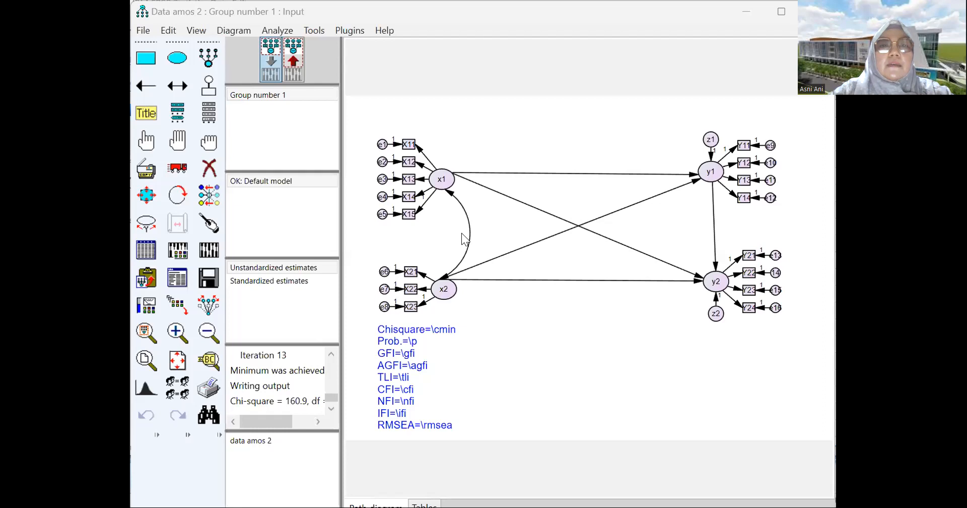
- Draw a covariance between error terms e10 and e13, recalculate the estimates and show them on the path diagram
left_click(179, 86)
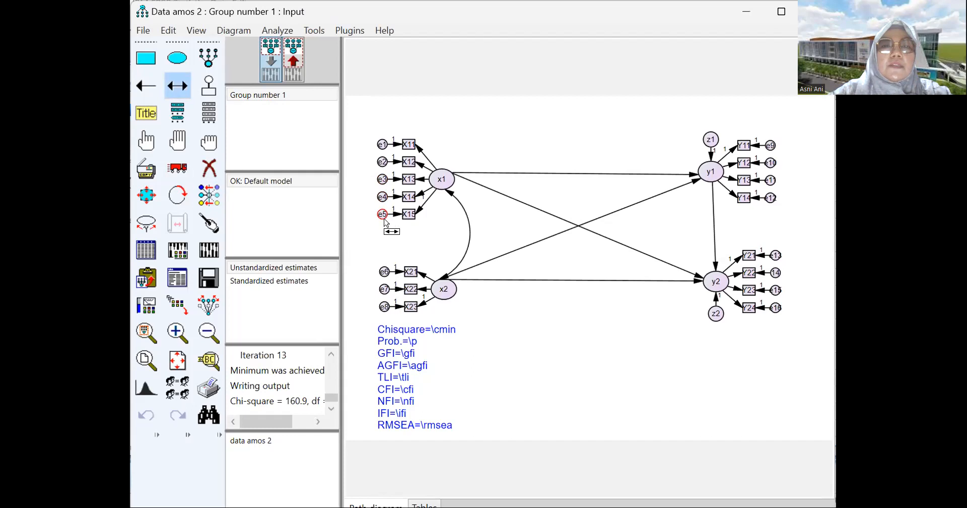
left_click_drag(775, 165, 777, 257)
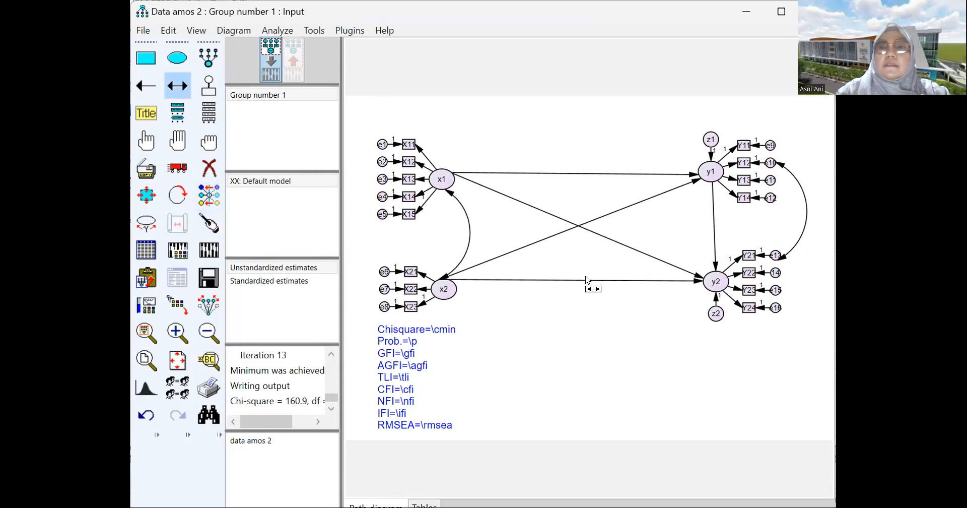
left_click(208, 250)
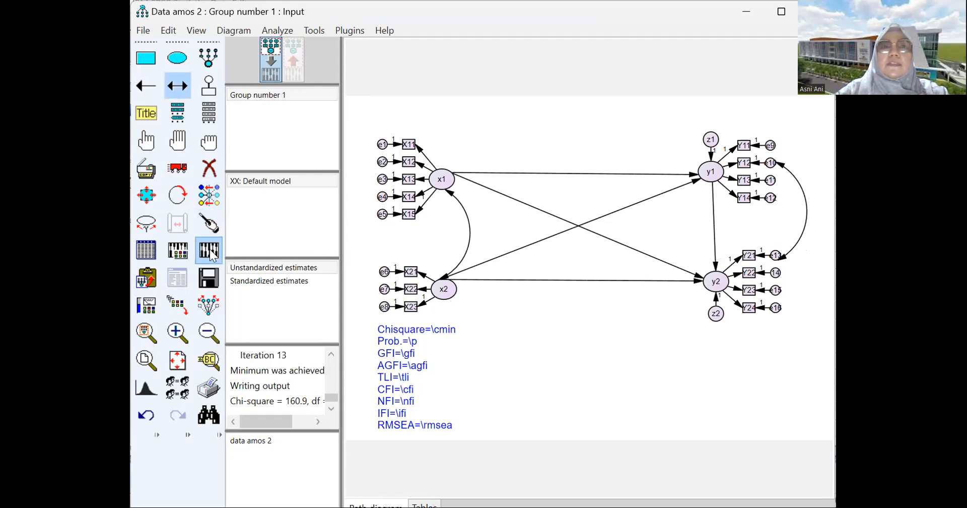
left_click(292, 58)
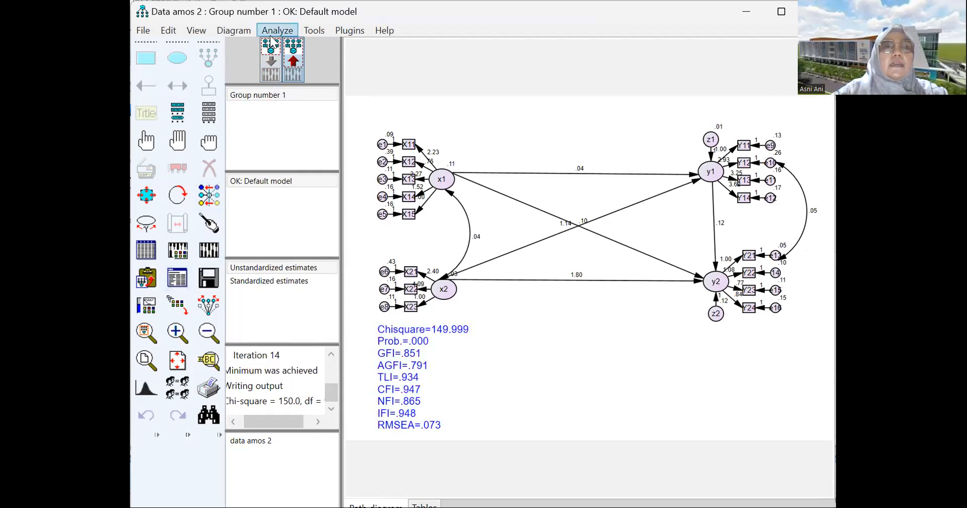
- Switch back to the input diagram and check the recalculated model's covariance modification indices for the next error pair to correlate
left_click(271, 50)
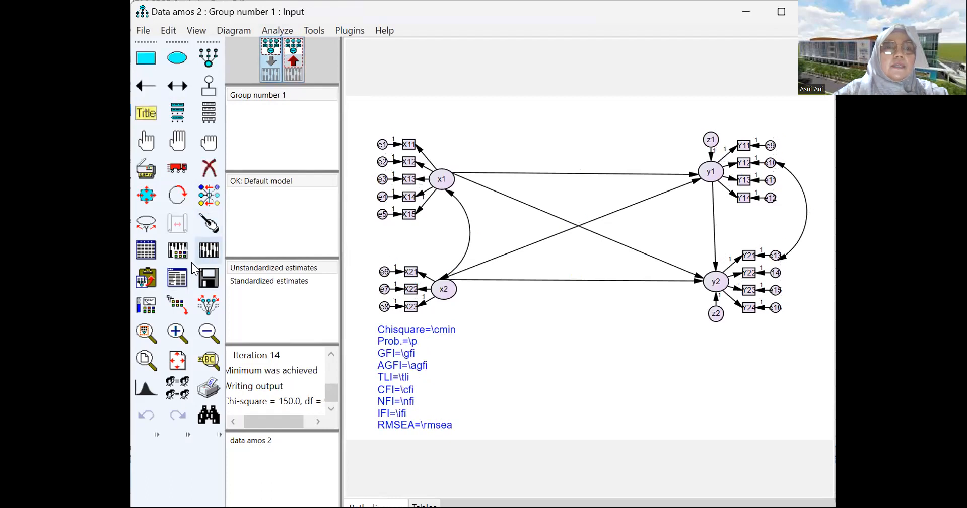
left_click(175, 281)
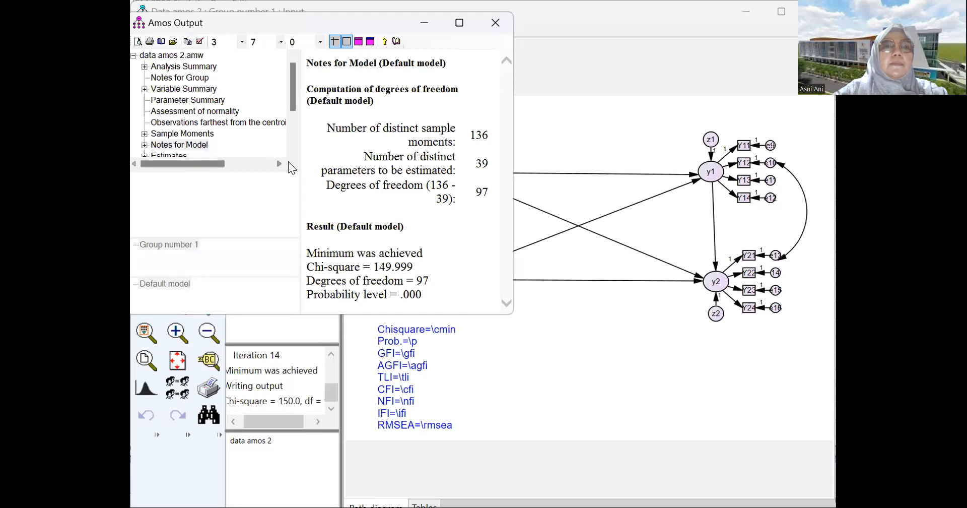
left_click(292, 151)
left_click(292, 150)
left_click(293, 150)
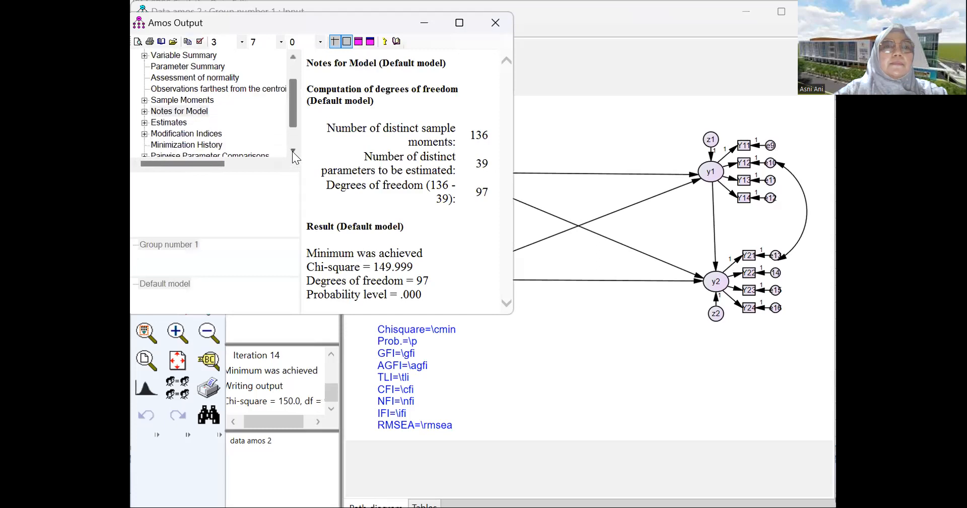
left_click(217, 136)
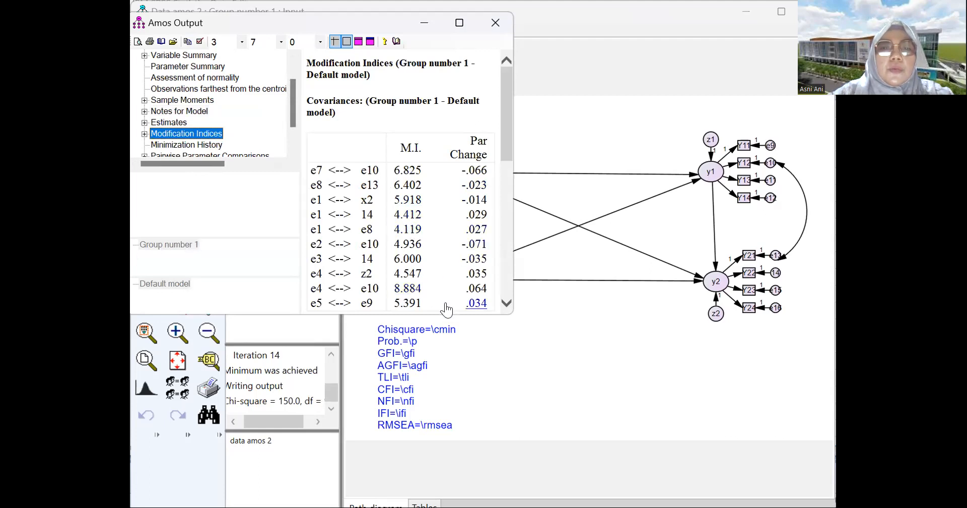
left_click(507, 301)
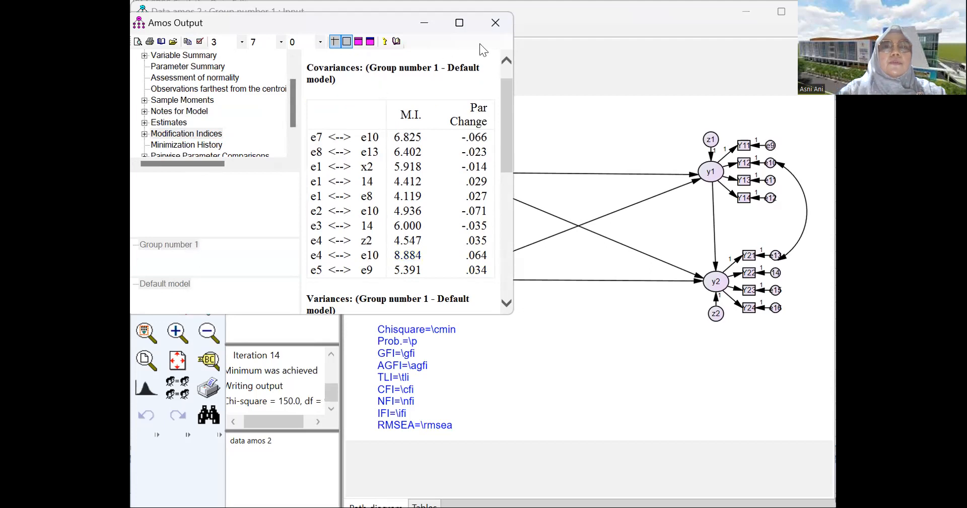
left_click(495, 23)
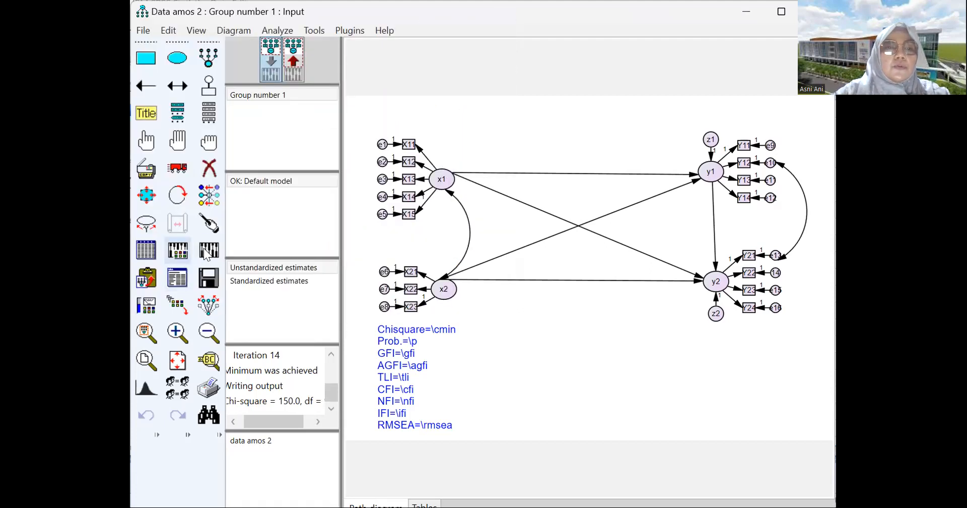
- Draw a covariance between error terms e4 and e10, recalculate the estimates and show them on the path diagram
left_click(181, 90)
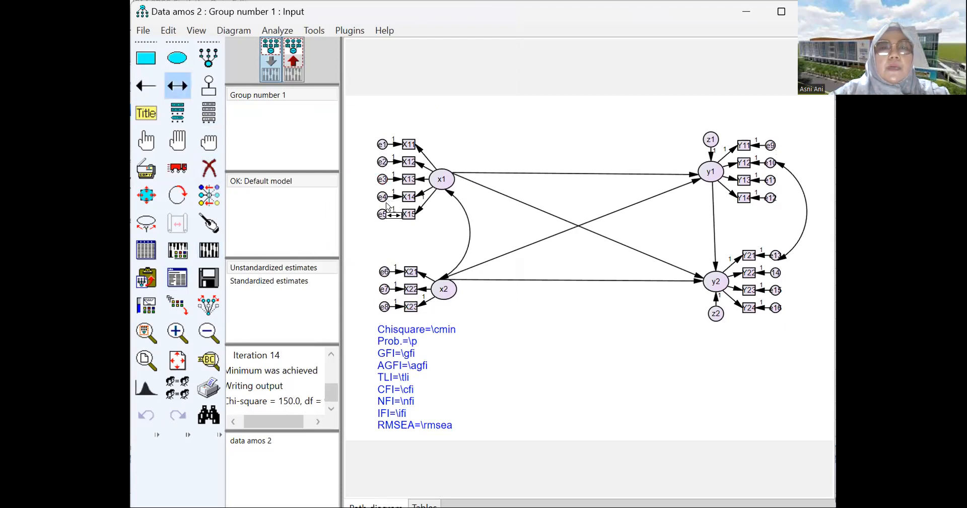
left_click_drag(381, 201, 772, 166)
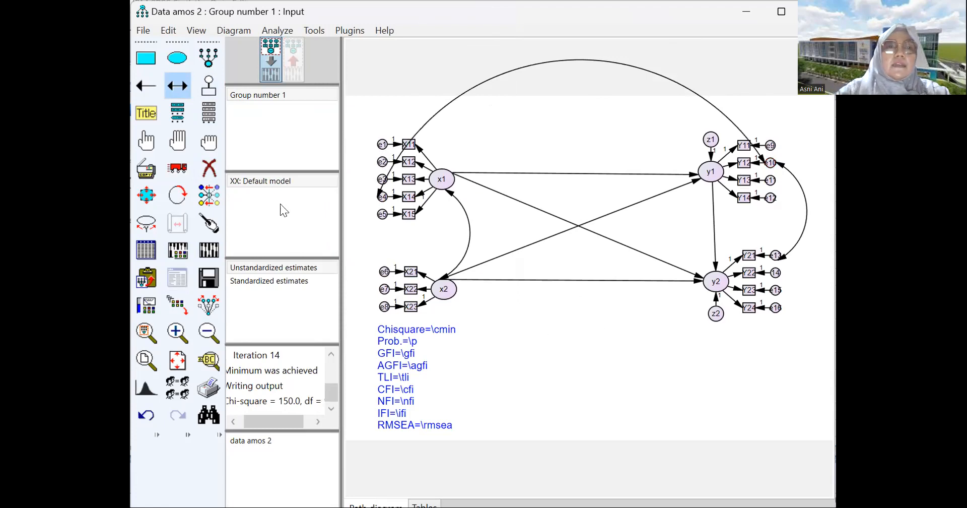
left_click(209, 250)
left_click(293, 61)
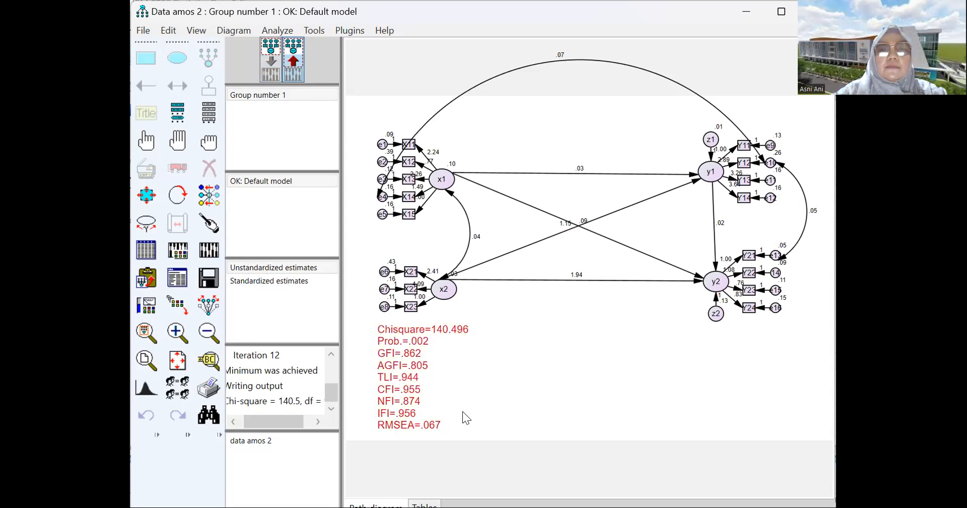
left_click(458, 381)
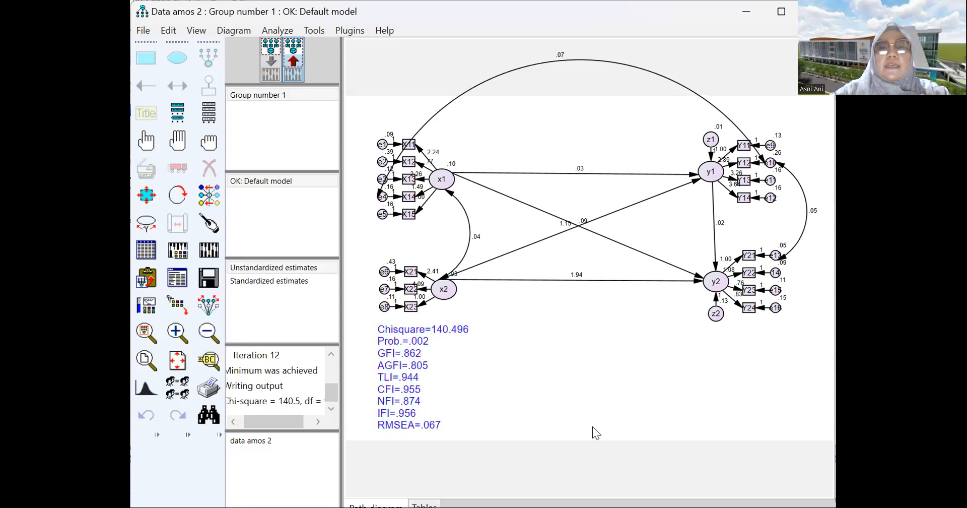
- Open the modification indices in the text output of the model with the e4–e10 covariance
left_click(180, 285)
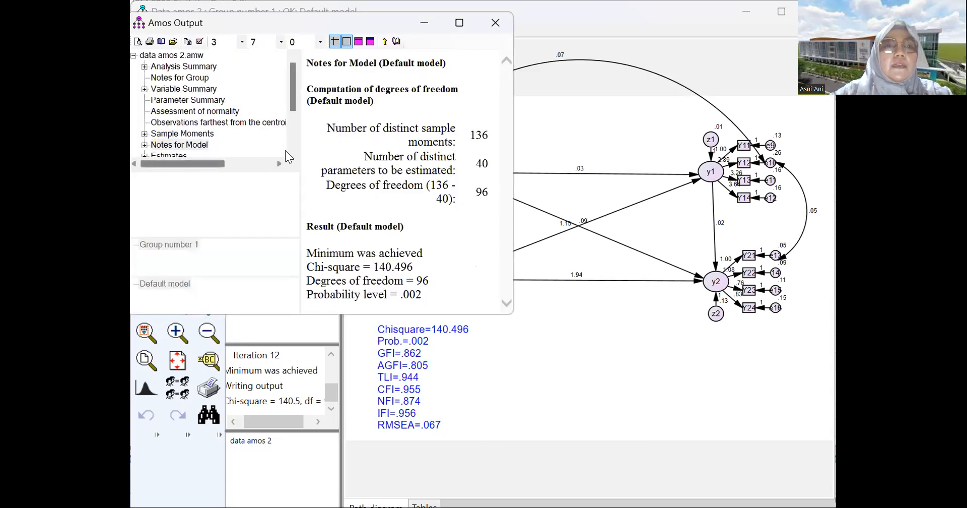
left_click(293, 150)
left_click(293, 150)
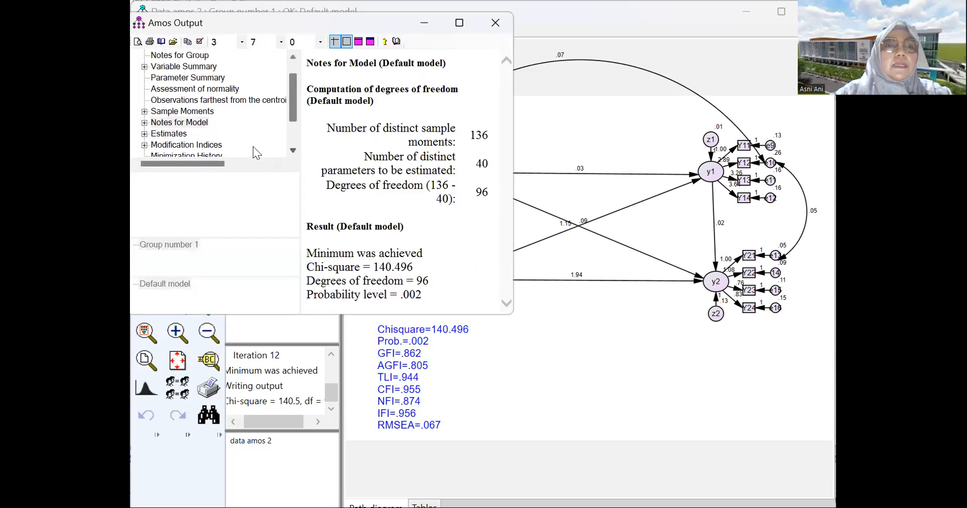
left_click(217, 146)
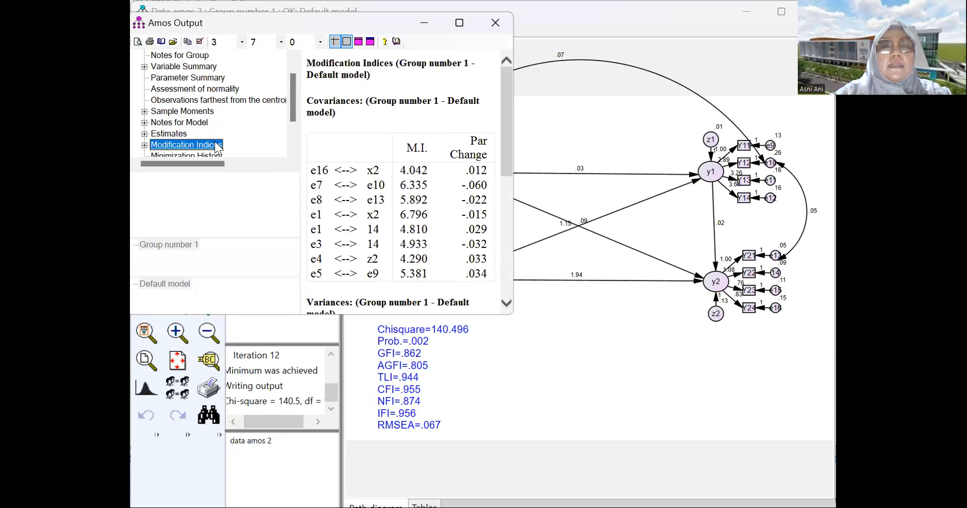
- Close the text output, draw a covariance between error terms e7 and e10, and recalculate to show the estimates on the path diagram
left_click(508, 302)
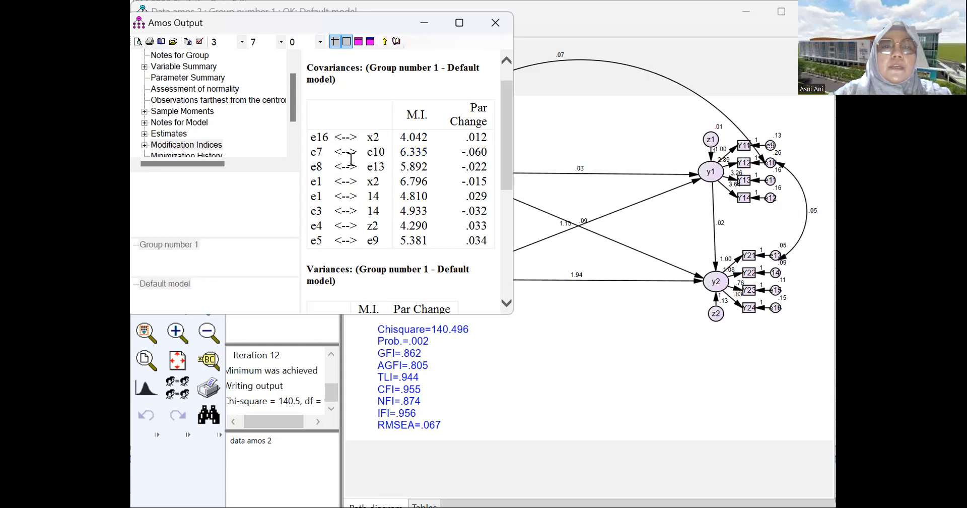
left_click(494, 23)
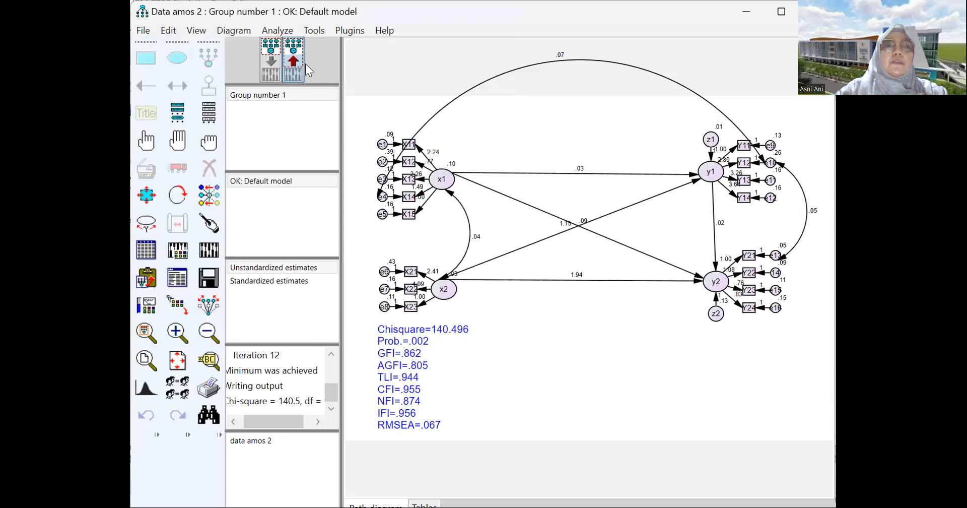
left_click(272, 45)
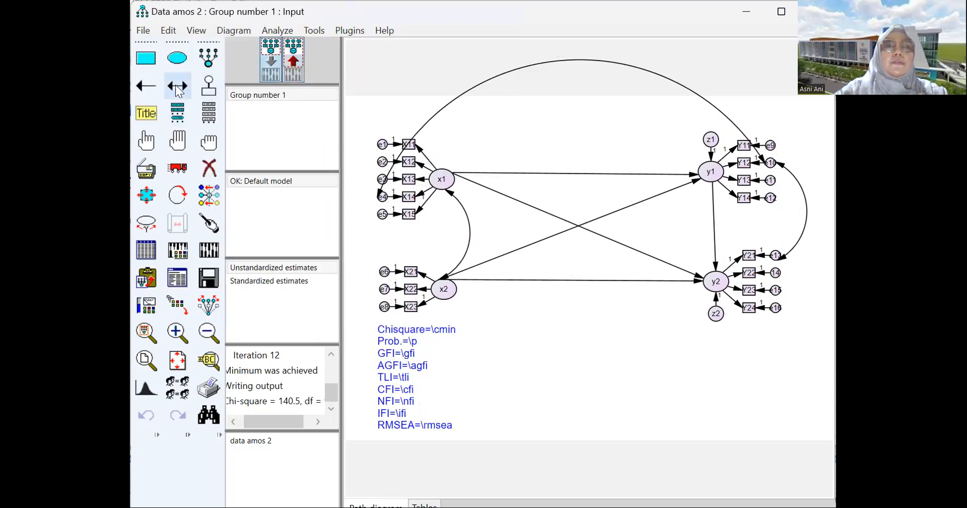
left_click(175, 85)
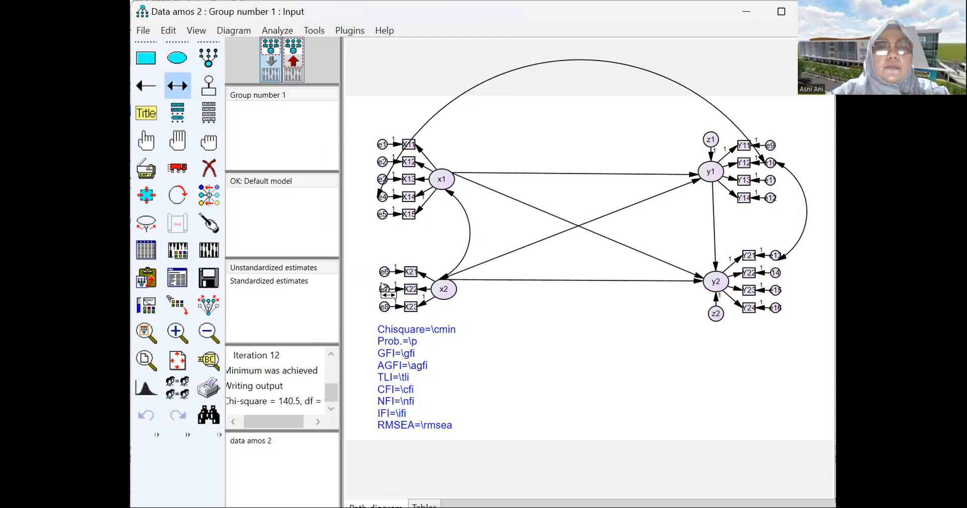
left_click_drag(384, 289, 771, 162)
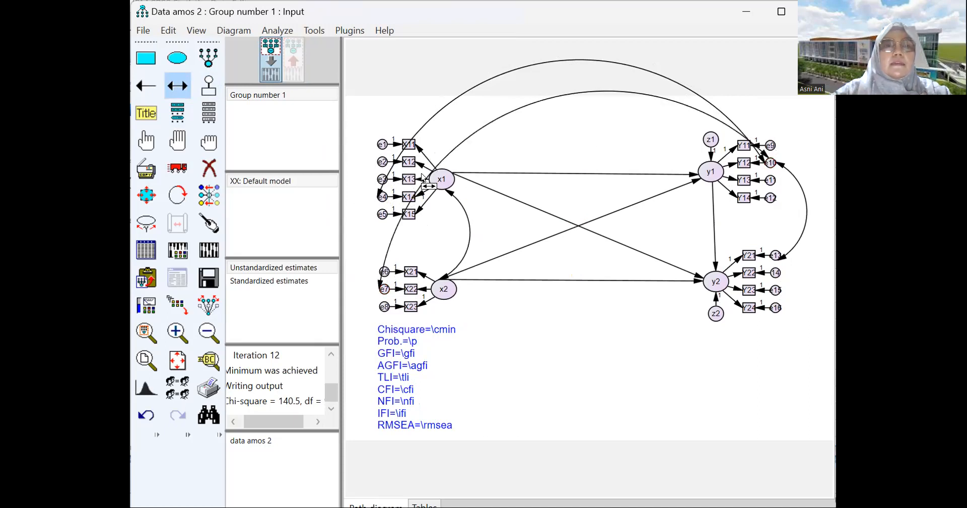
left_click(211, 250)
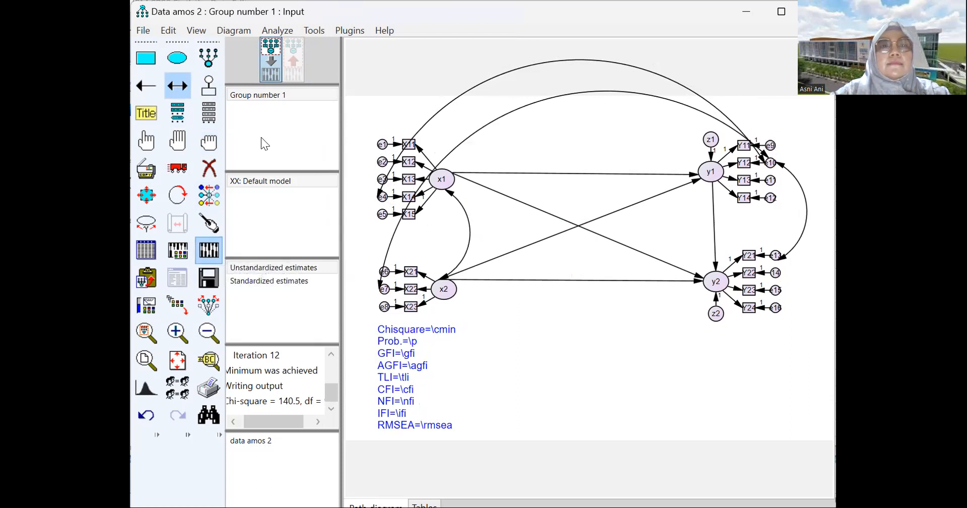
left_click(293, 58)
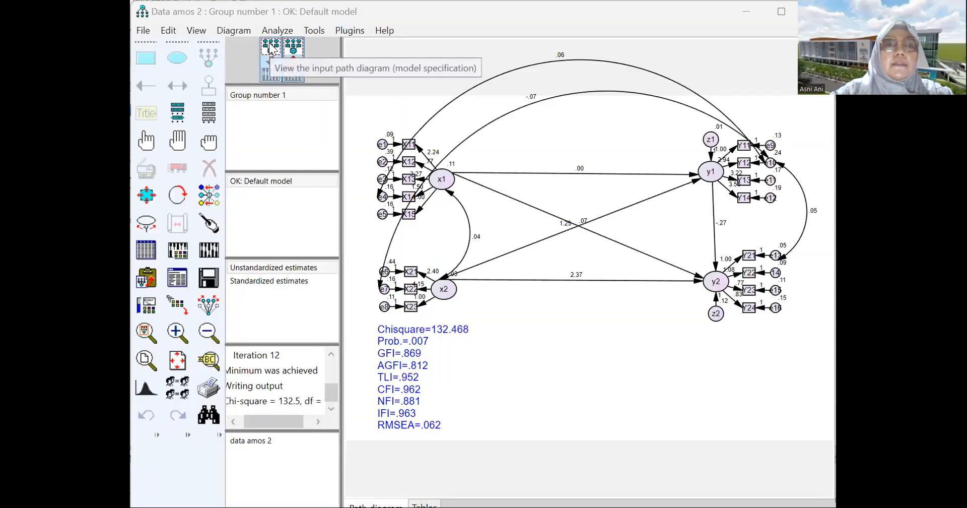
- Return to the input diagram and examine the covariance modification indices of the model with the e7–e10 covariance
left_click(271, 47)
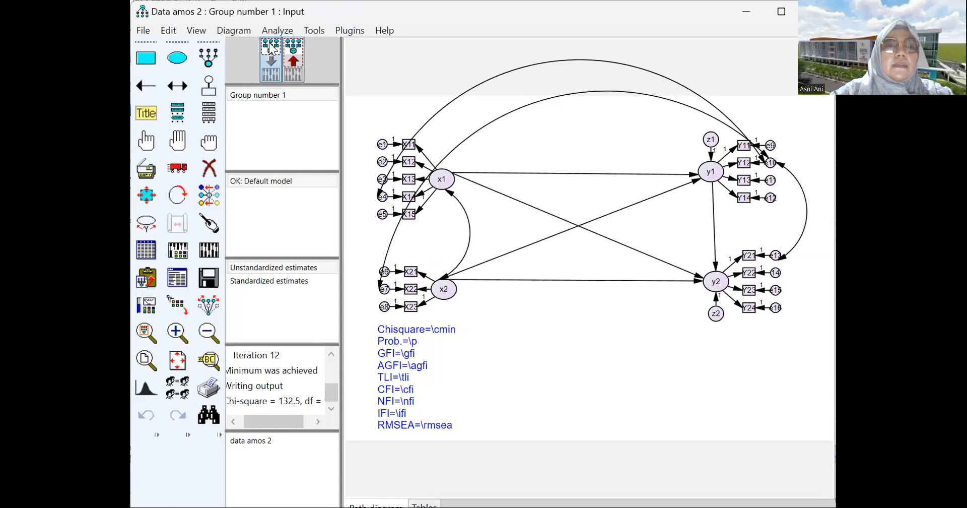
left_click(178, 283)
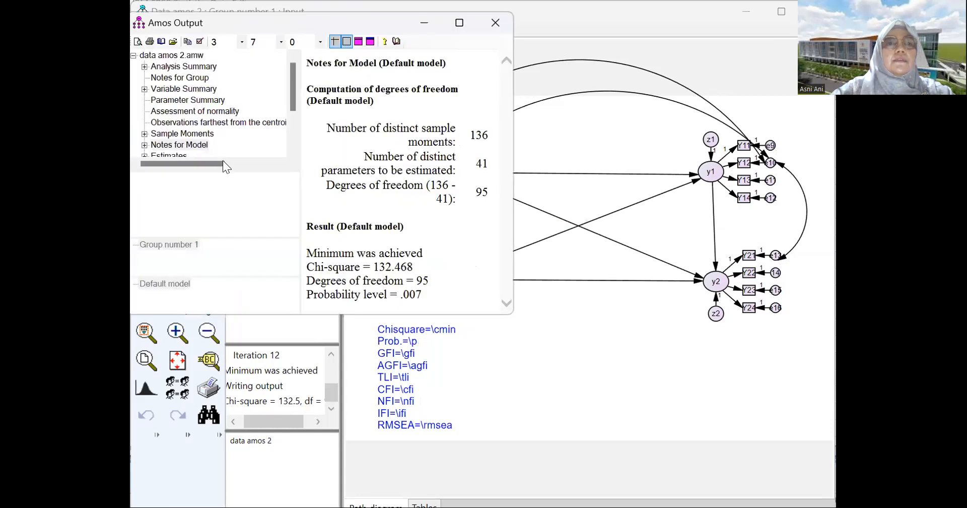
left_click(294, 151)
left_click(293, 150)
left_click(294, 150)
left_click(186, 133)
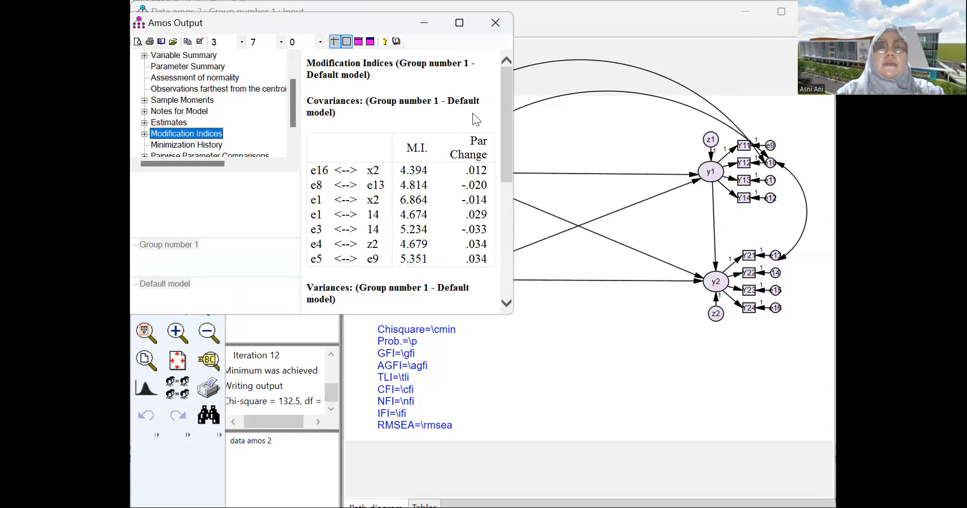
left_click(494, 28)
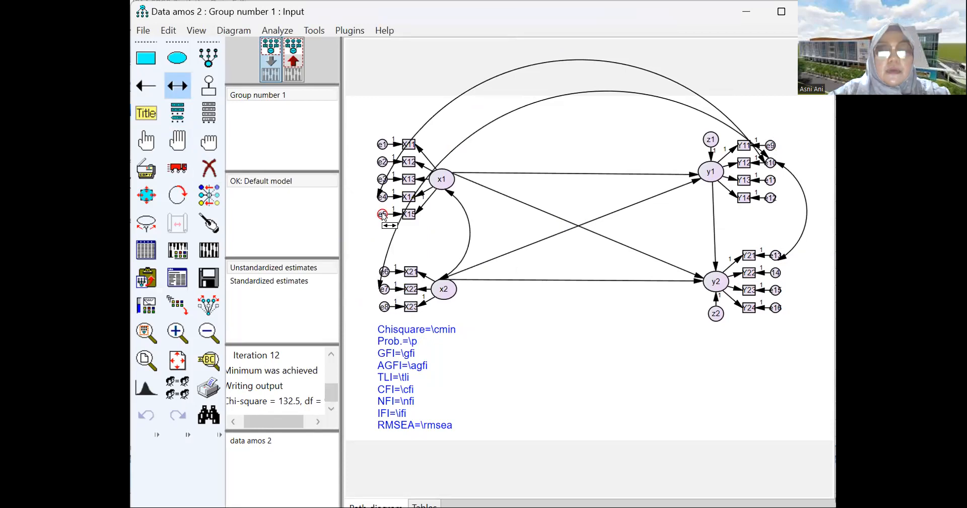
- Draw a covariance between error terms e5 and e9, recalculate the estimates and show them on the path diagram
left_click_drag(383, 215, 775, 146)
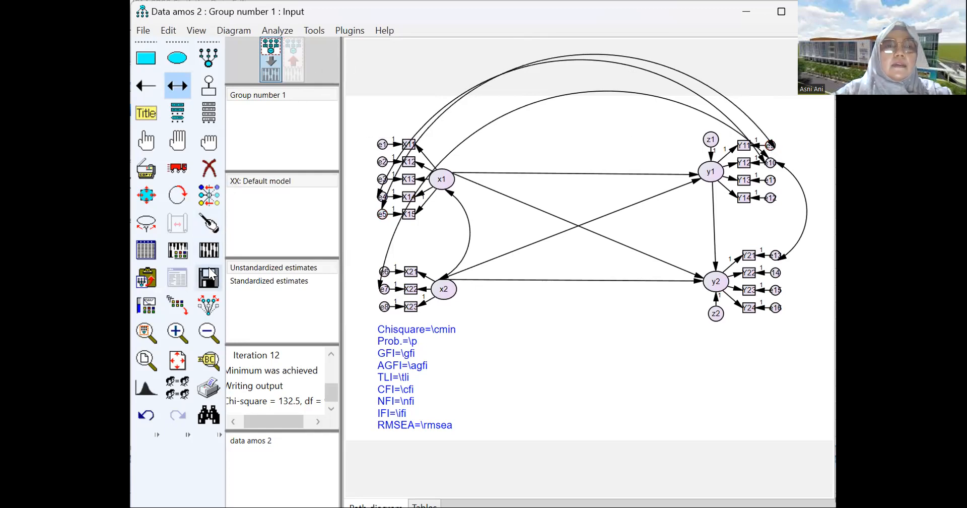
left_click(208, 251)
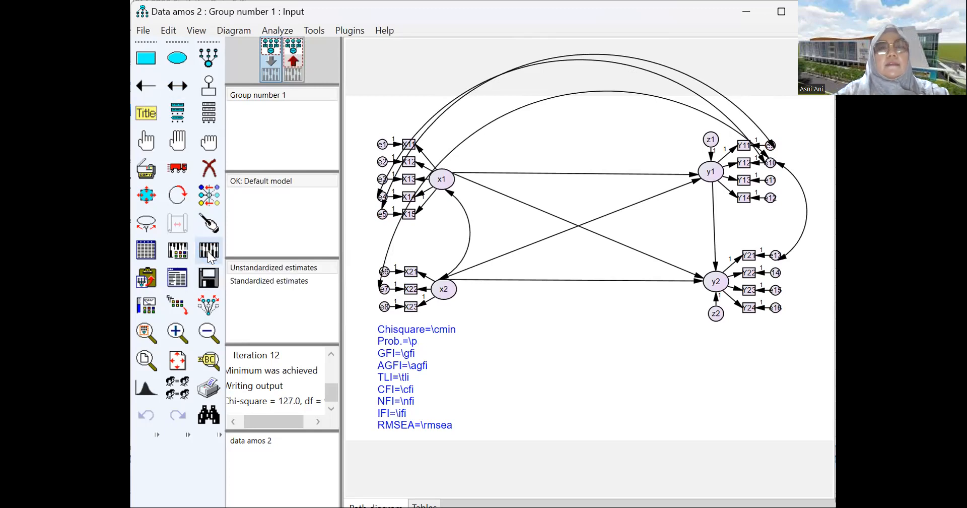
left_click(293, 68)
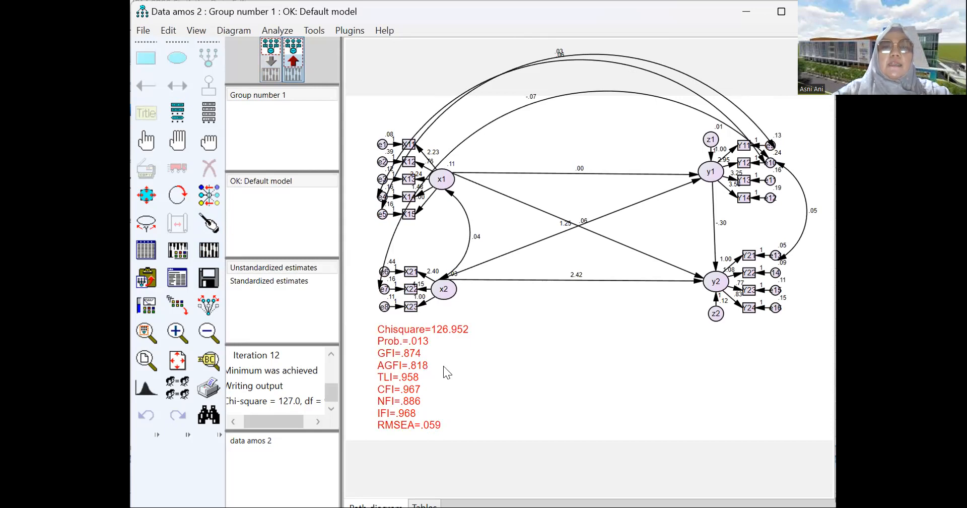
left_click(412, 330)
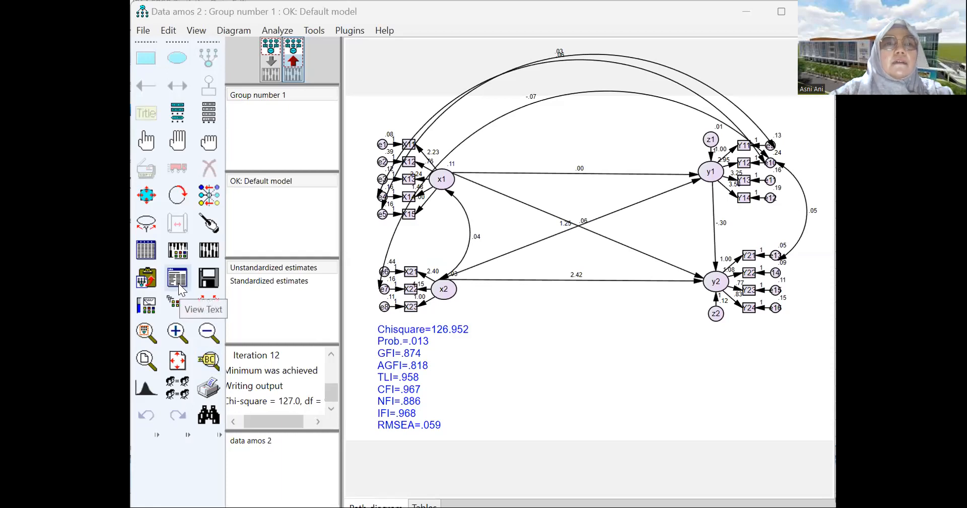
- Examine the covariance modification indices of the model with the e5–e9 covariance for another error pair to correlate
left_click(178, 283)
left_click(293, 151)
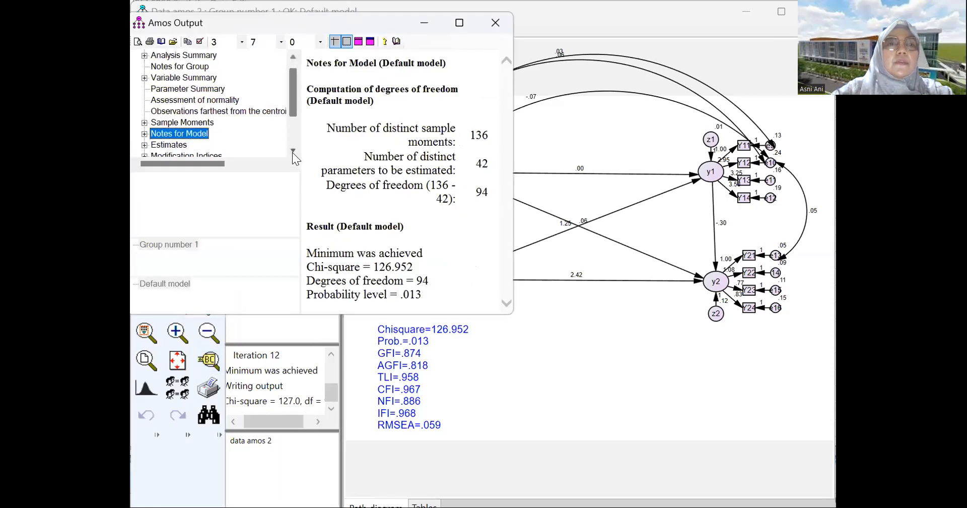
left_click(292, 151)
left_click(209, 145)
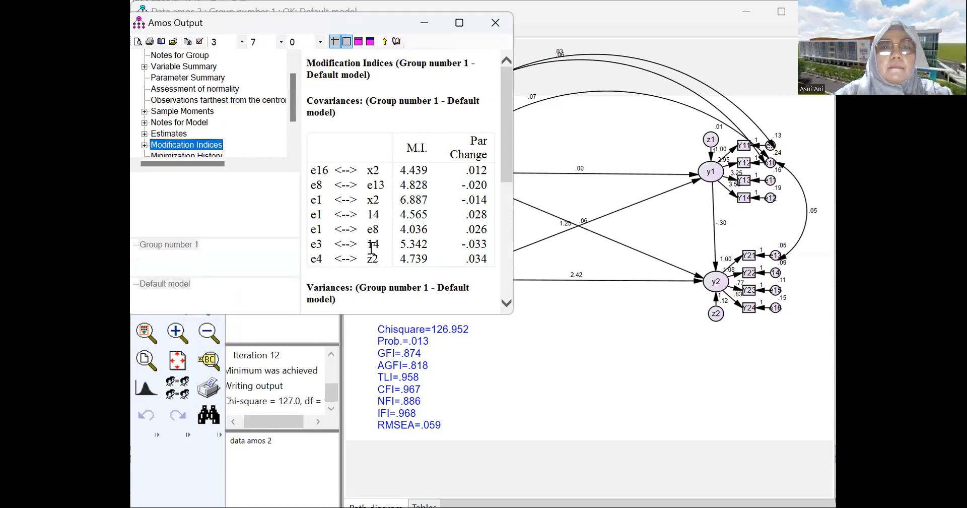
left_click(506, 302)
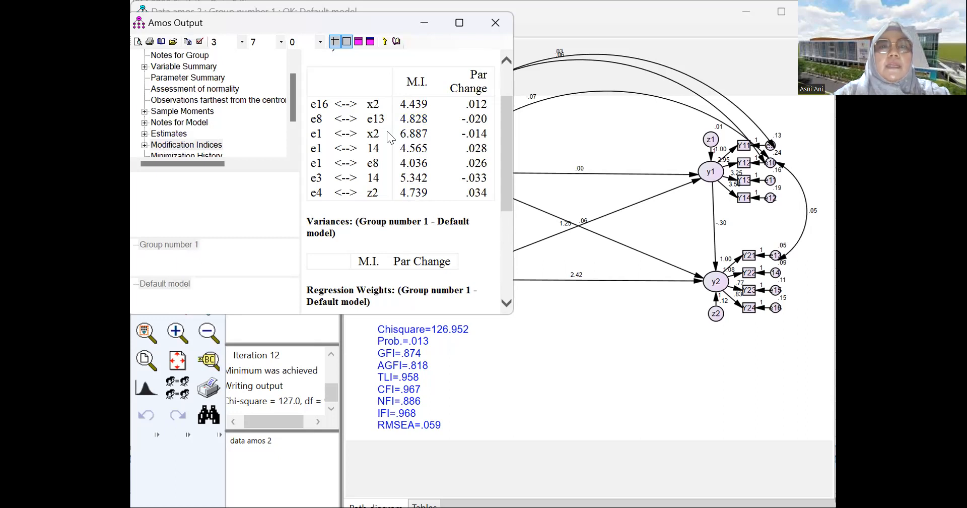
left_click(500, 28)
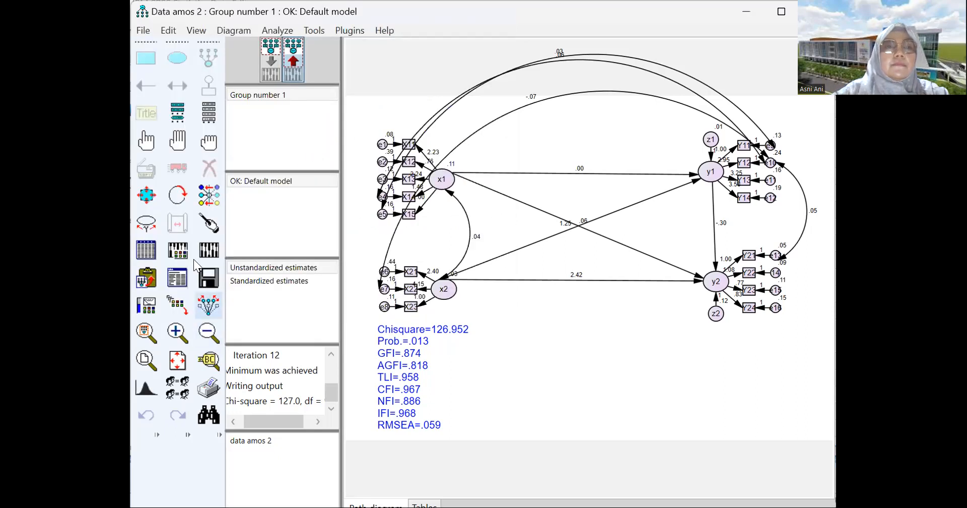
- Switch to the input diagram and draw a covariance between error terms e8 and e13
left_click(272, 46)
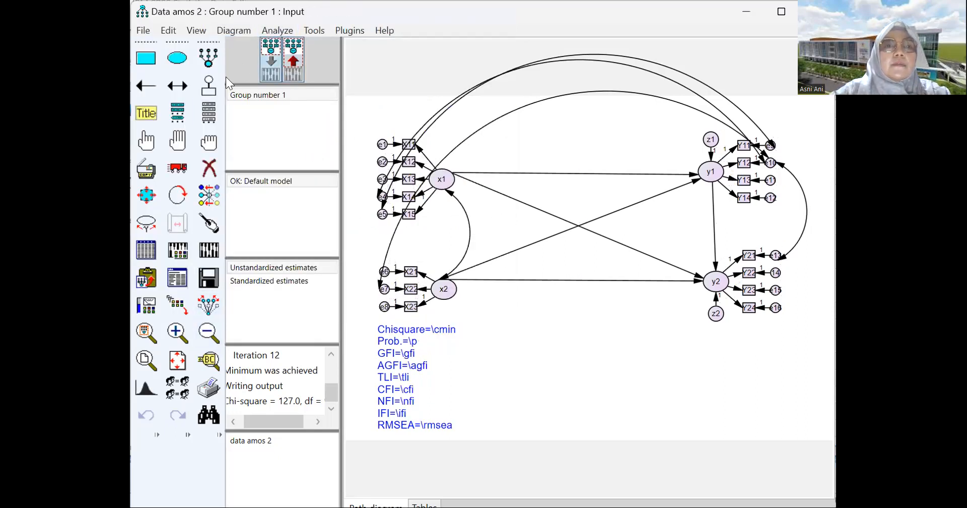
left_click(177, 88)
left_click_drag(382, 214, 776, 259)
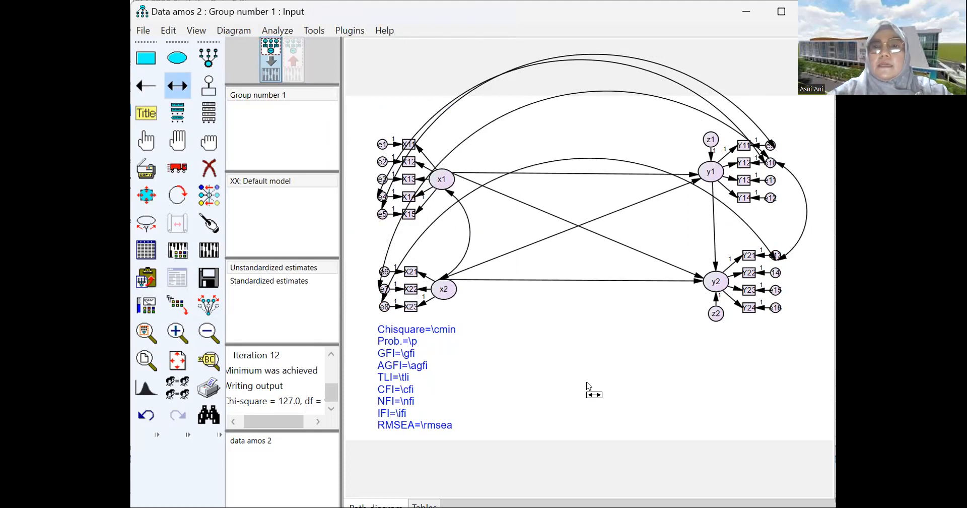
- Rename the error variable of indicator Y22 as e14 in its object properties
double_click(776, 276)
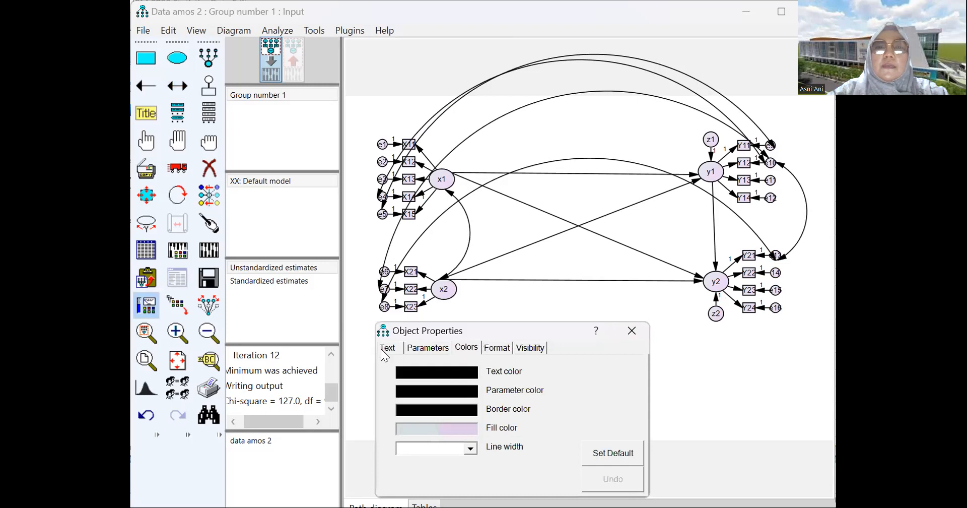
left_click(387, 347)
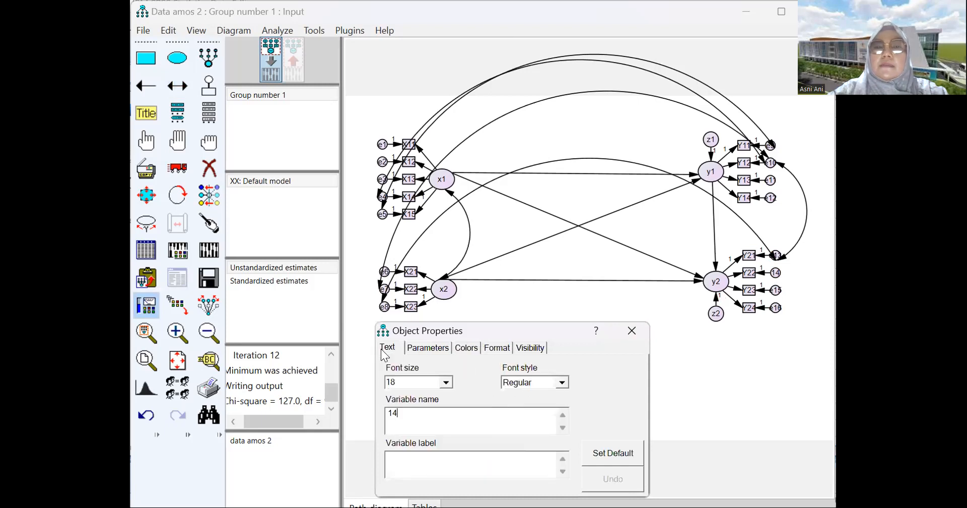
left_click(390, 413)
type("e")
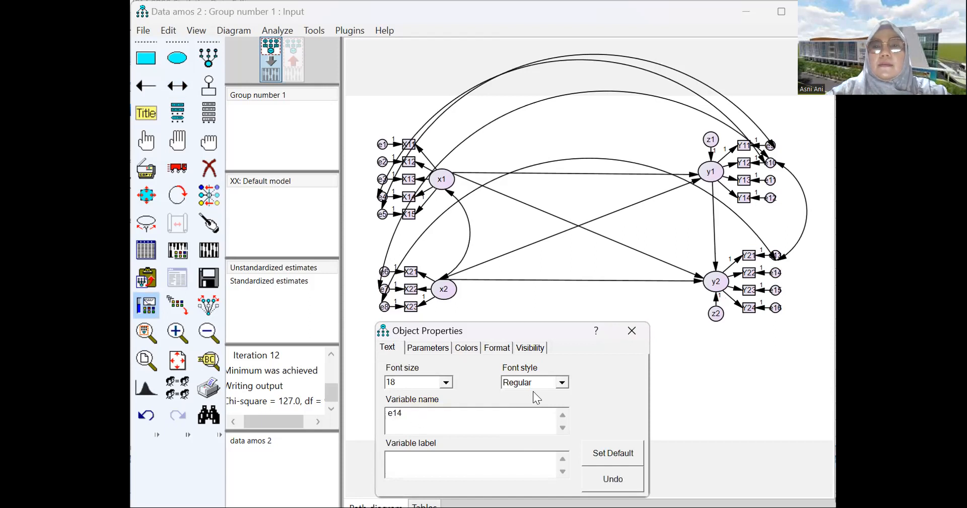
left_click(735, 373)
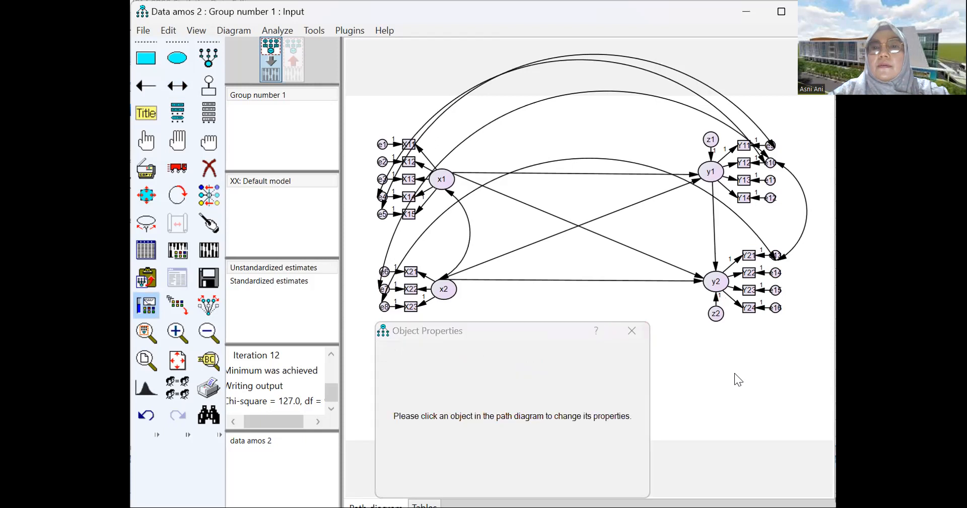
left_click(632, 332)
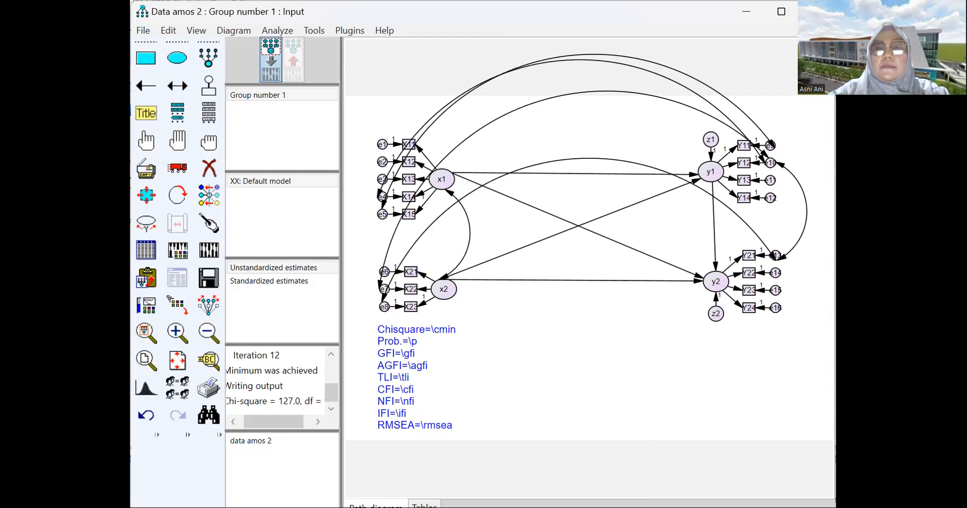
- Save the model with the e8–e13 covariance, recalculate the estimates and show them on the path diagram
left_click(209, 272)
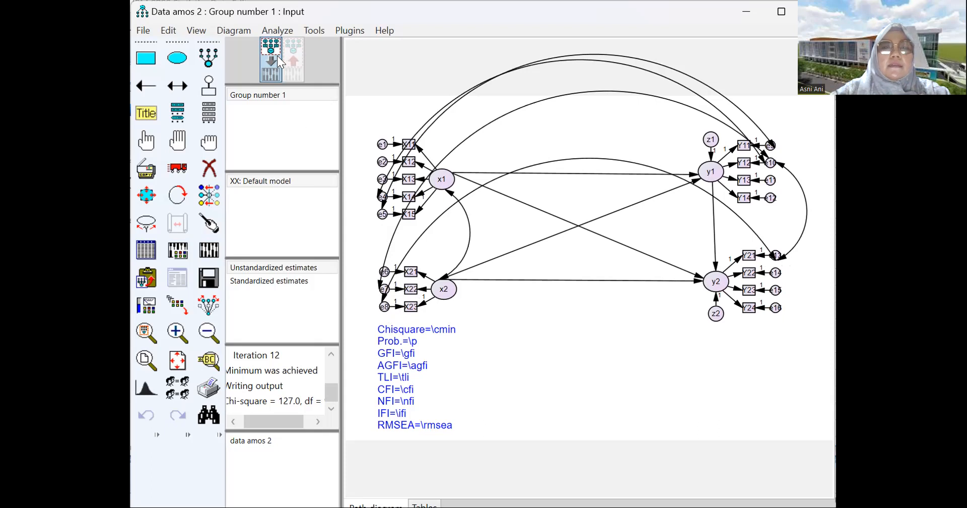
left_click(208, 253)
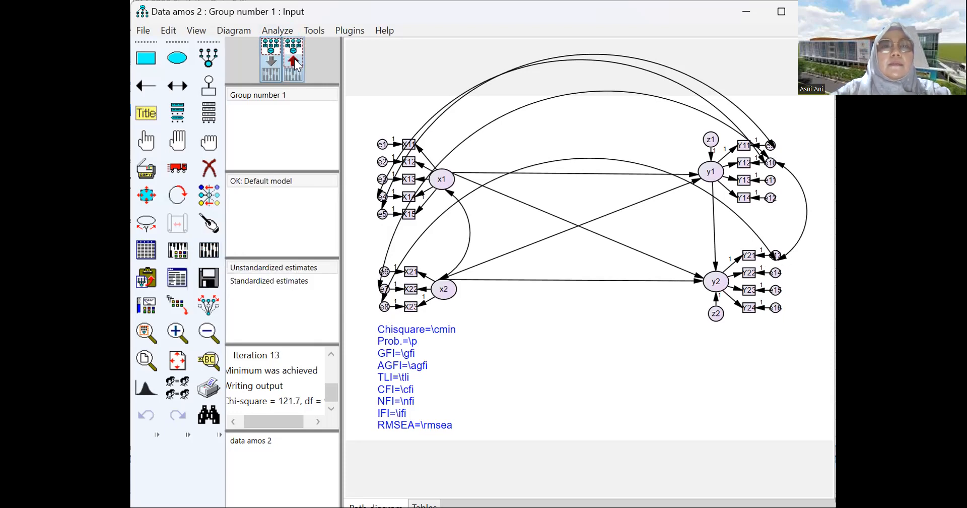
left_click(294, 60)
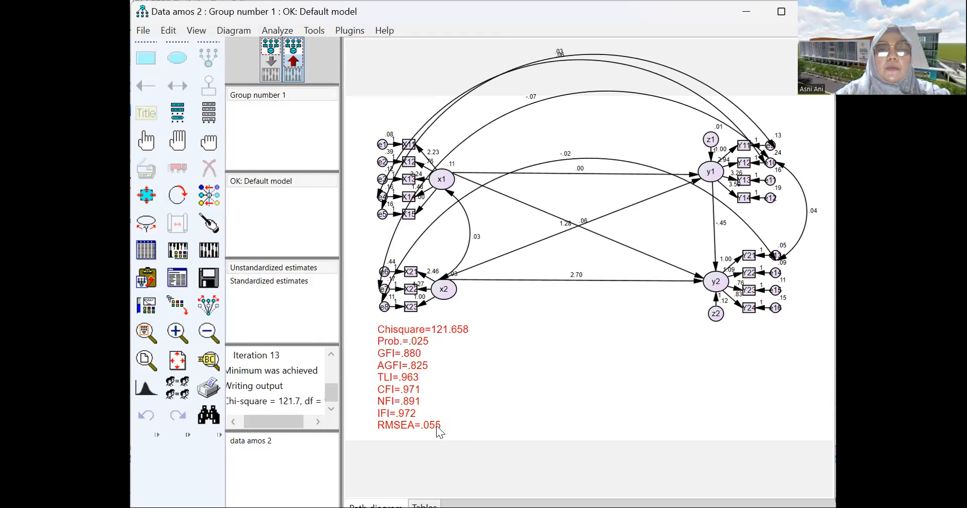
- Examine the covariance modification indices of the model with the e8–e13 covariance, and return to the input diagram
left_click(176, 286)
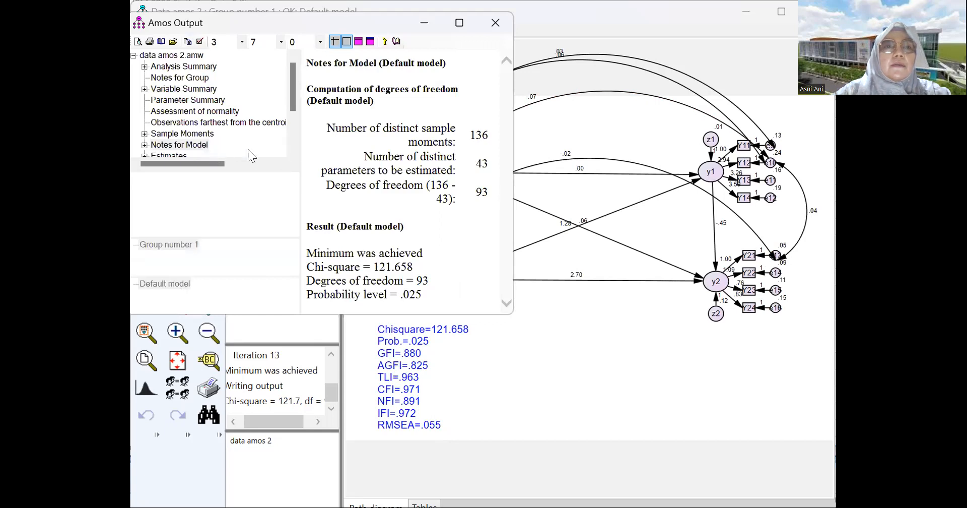
left_click(293, 150)
left_click(292, 152)
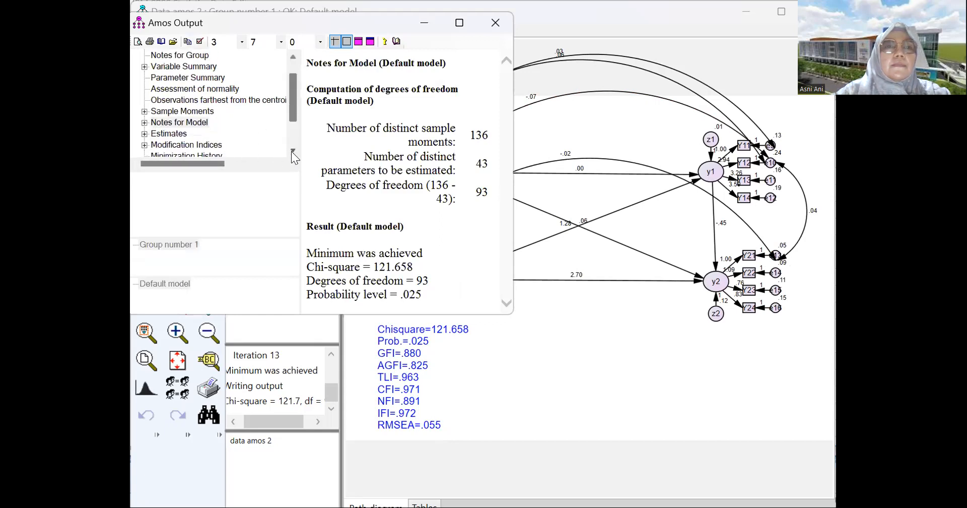
left_click(221, 145)
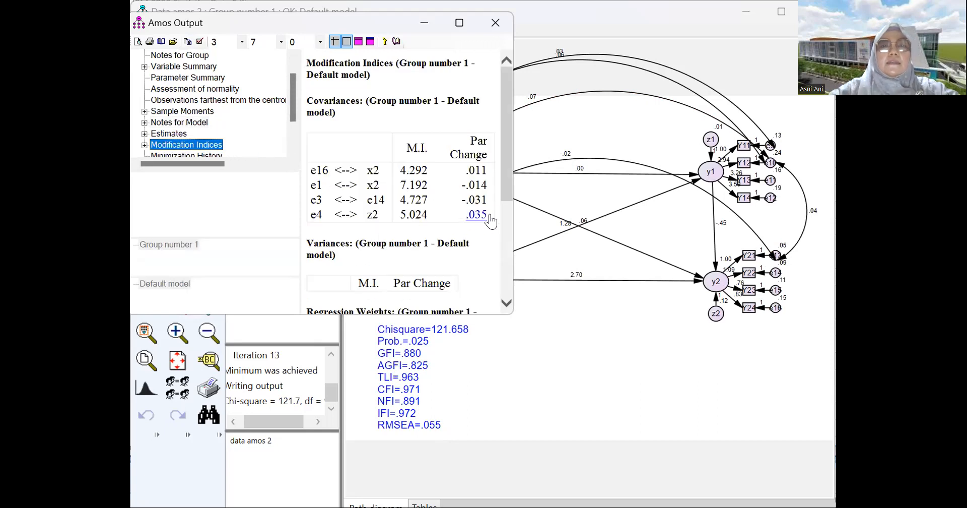
left_click(507, 302)
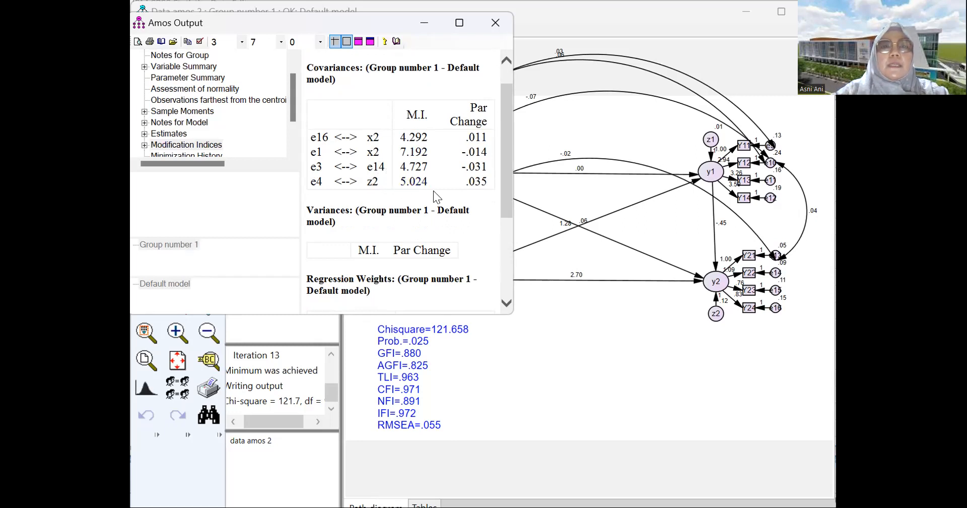
left_click(496, 23)
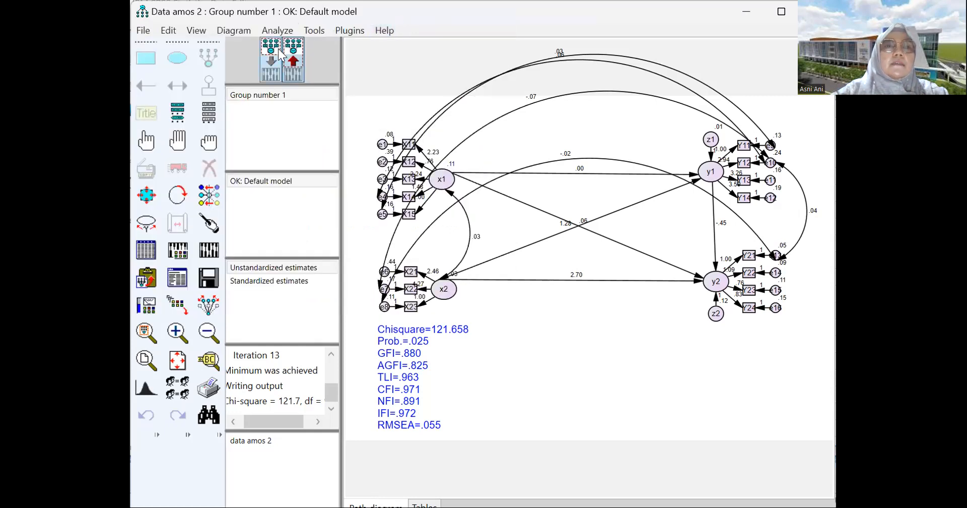
left_click(278, 50)
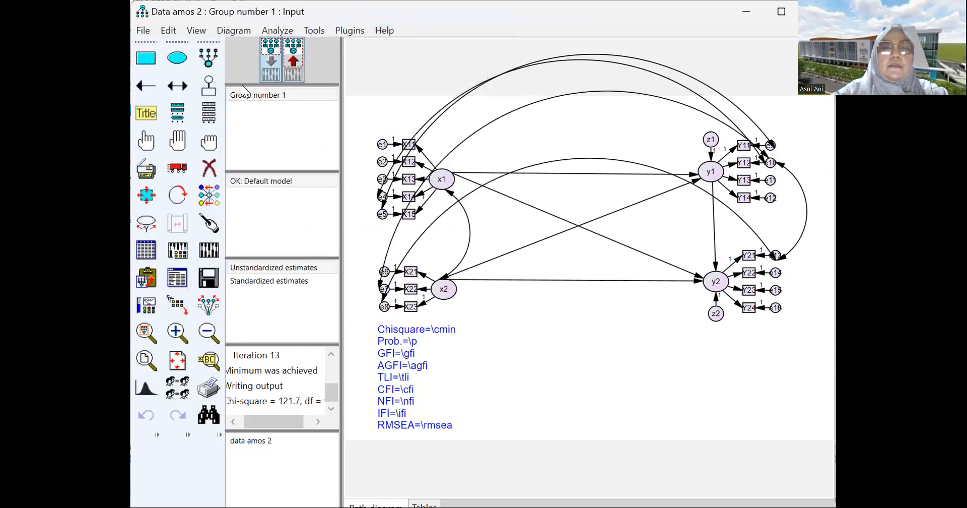
- Draw a covariance between error terms e3 and e14 and show the recalculated estimates on the path diagram
left_click(177, 86)
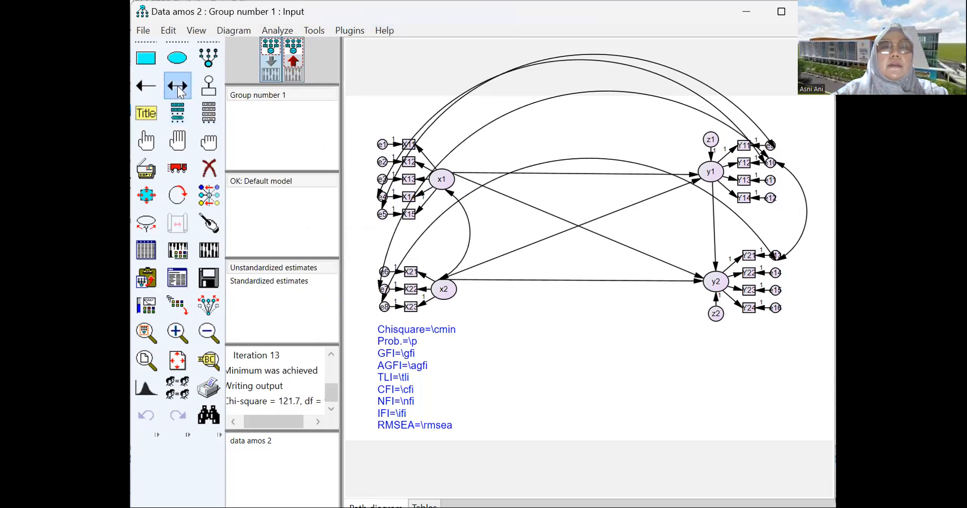
left_click_drag(383, 182, 778, 273)
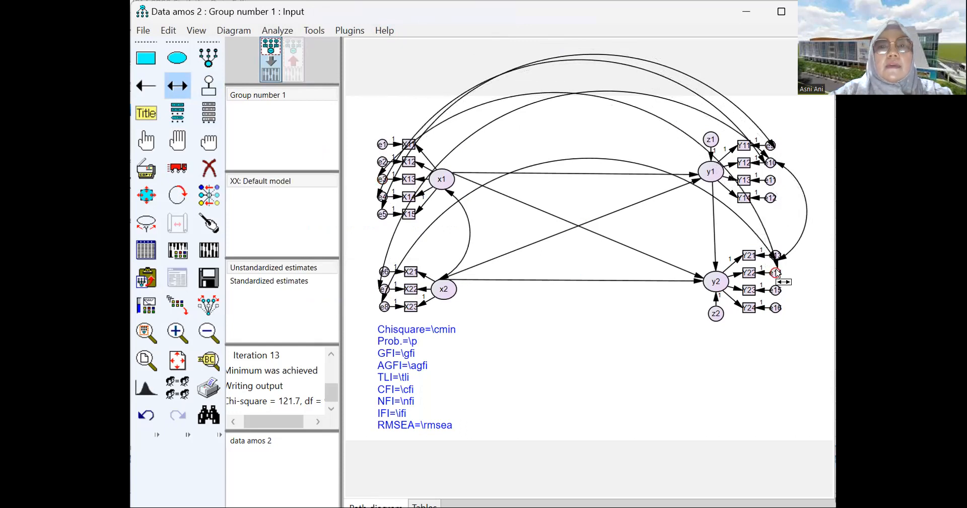
left_click(206, 252)
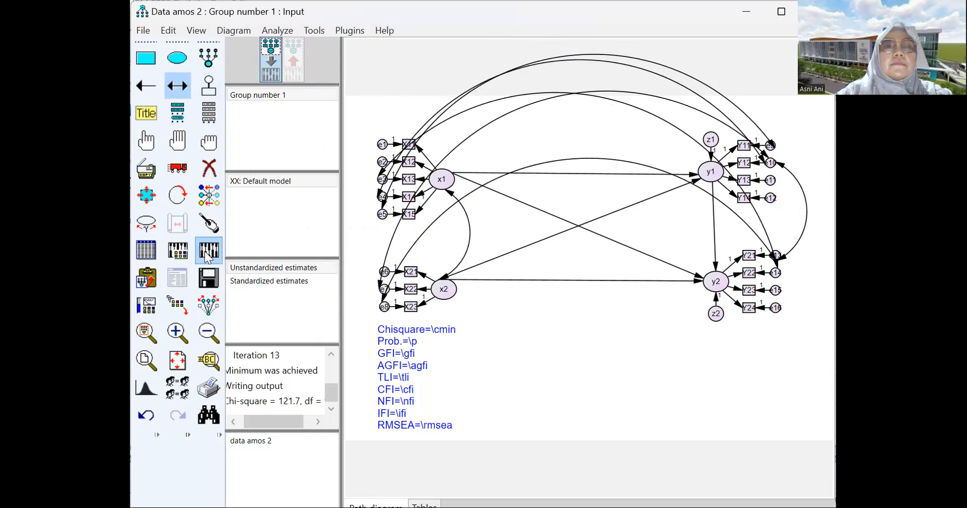
left_click(291, 56)
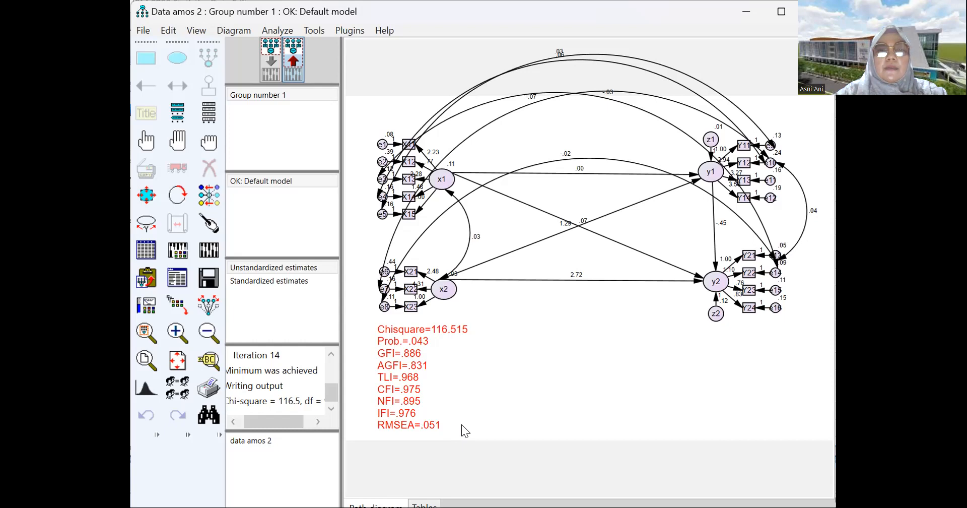
left_click(467, 392)
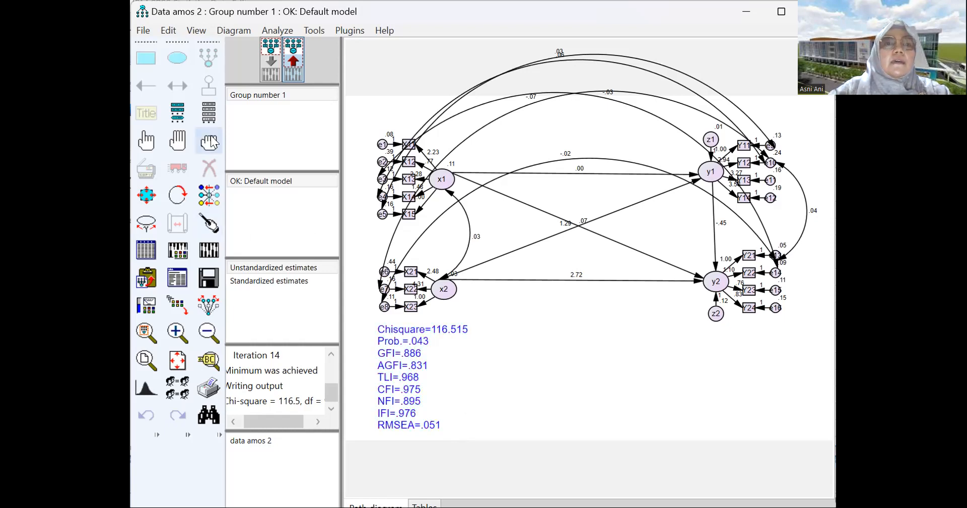
- Examine the modification indices for the covariances, variances and regression weights in the text output
left_click(179, 278)
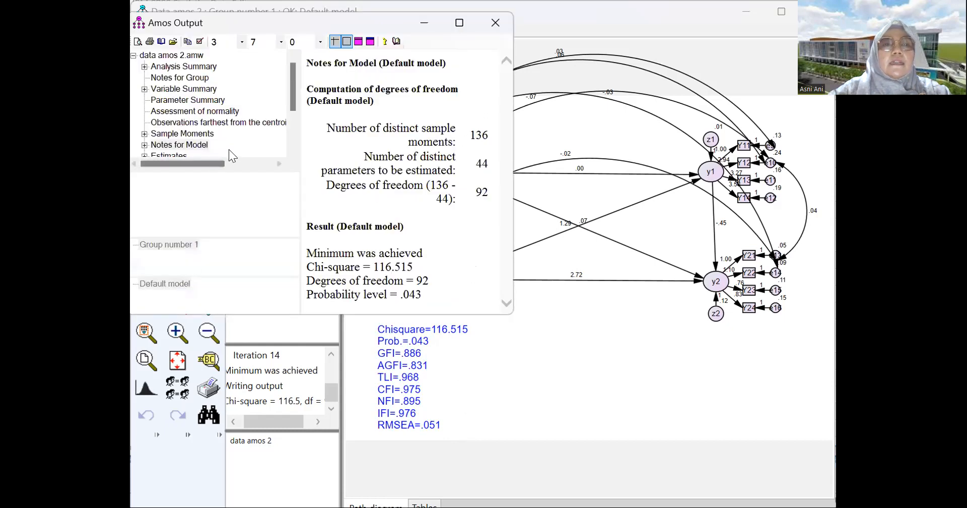
scroll(290, 141, "down", 2)
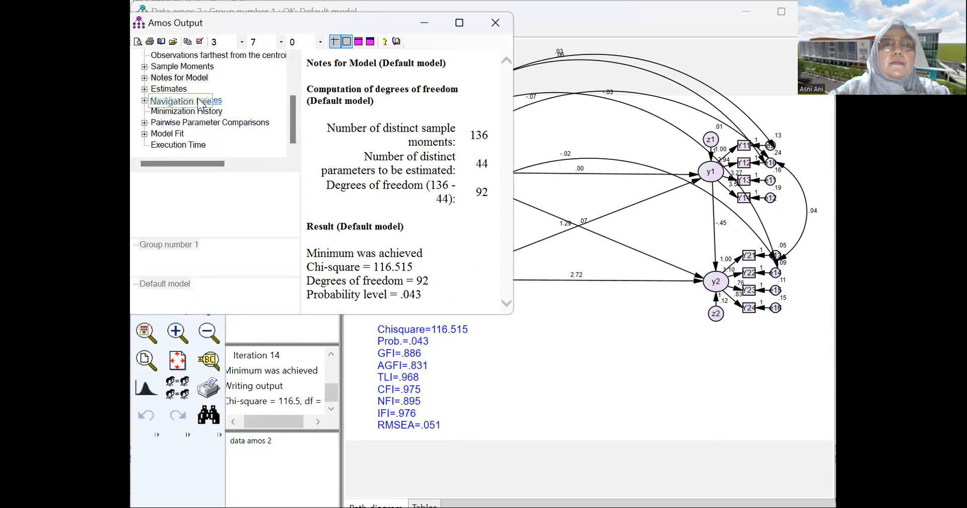
left_click(186, 100)
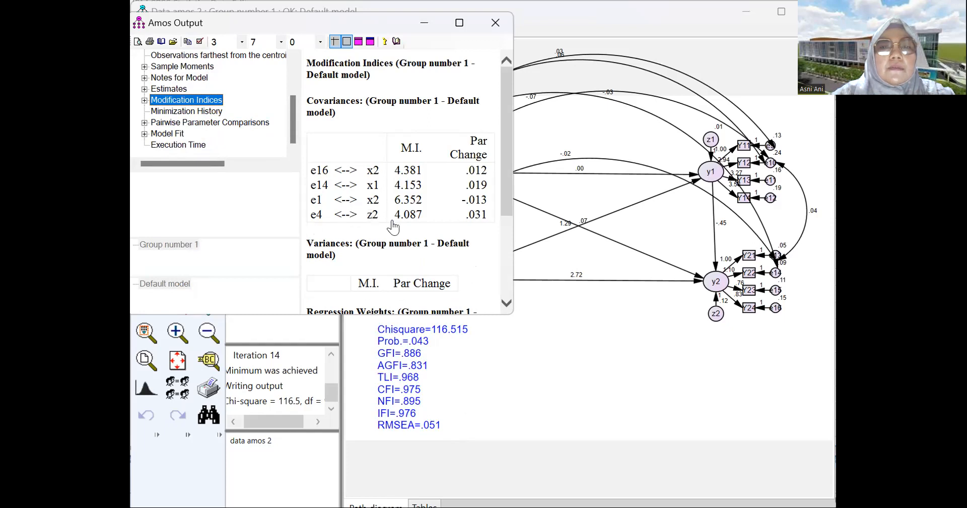
left_click(508, 303)
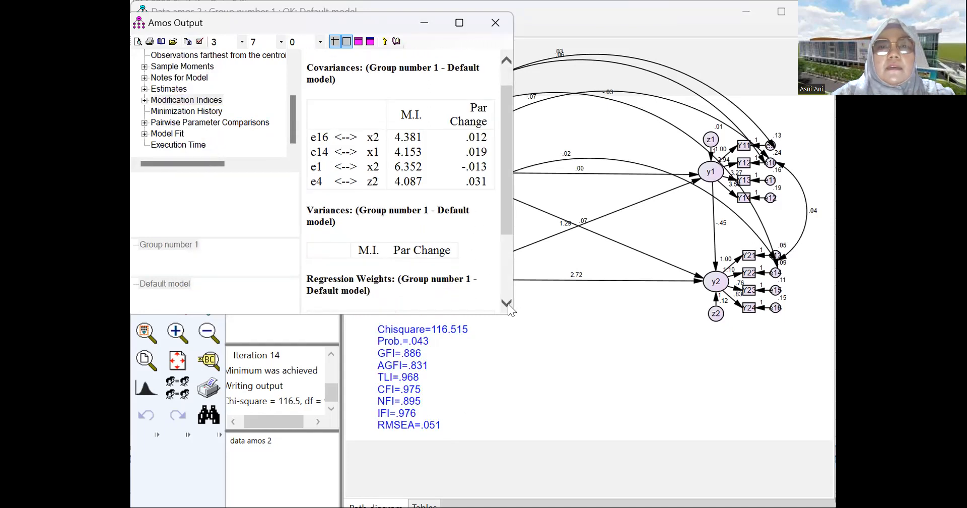
left_click(508, 303)
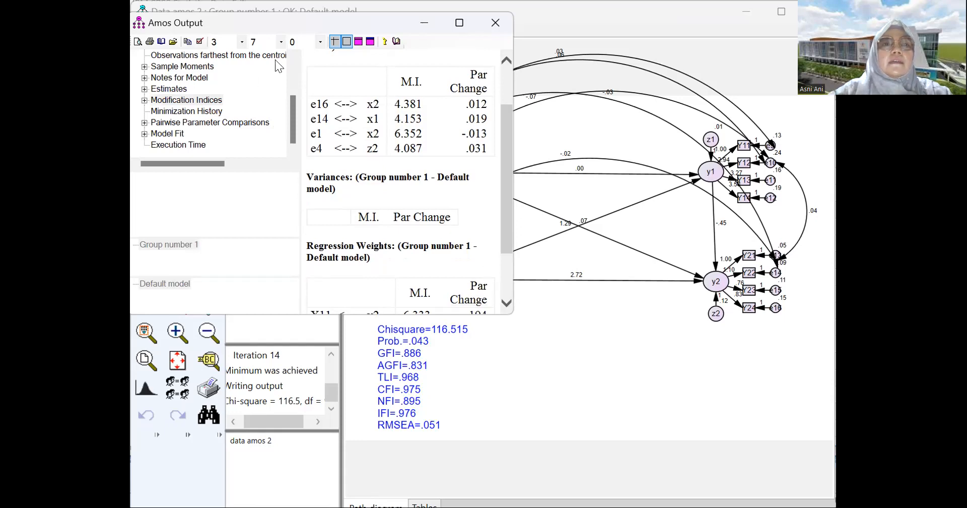
left_click(496, 23)
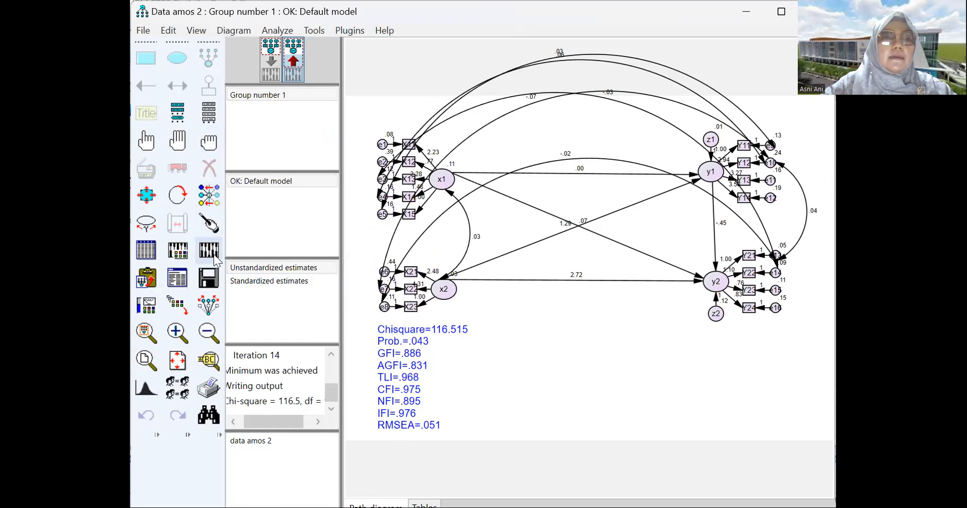
left_click(181, 284)
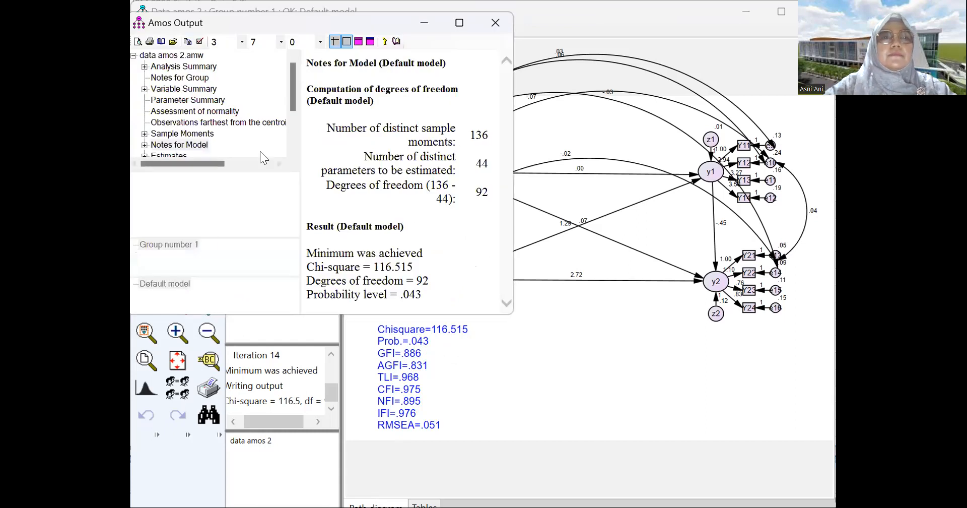
left_click(293, 151)
left_click(293, 150)
left_click(187, 144)
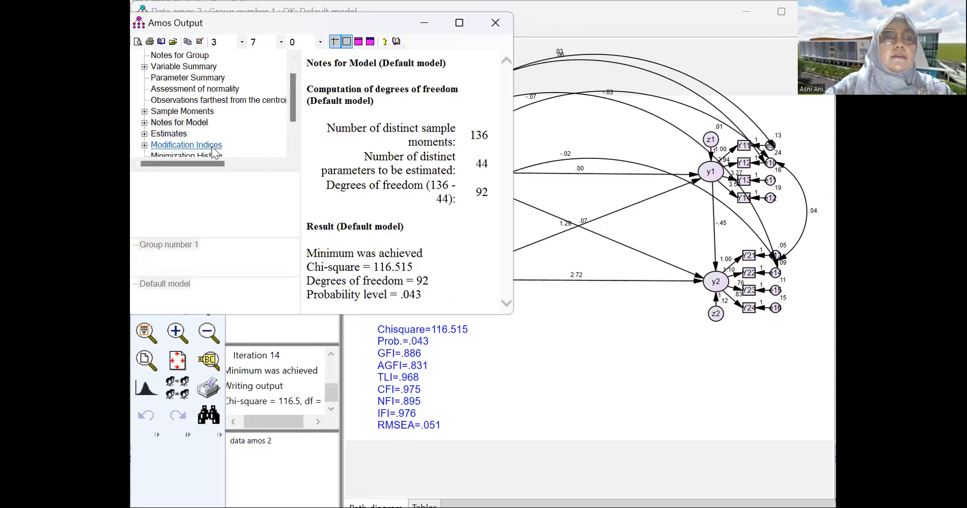
left_click(507, 301)
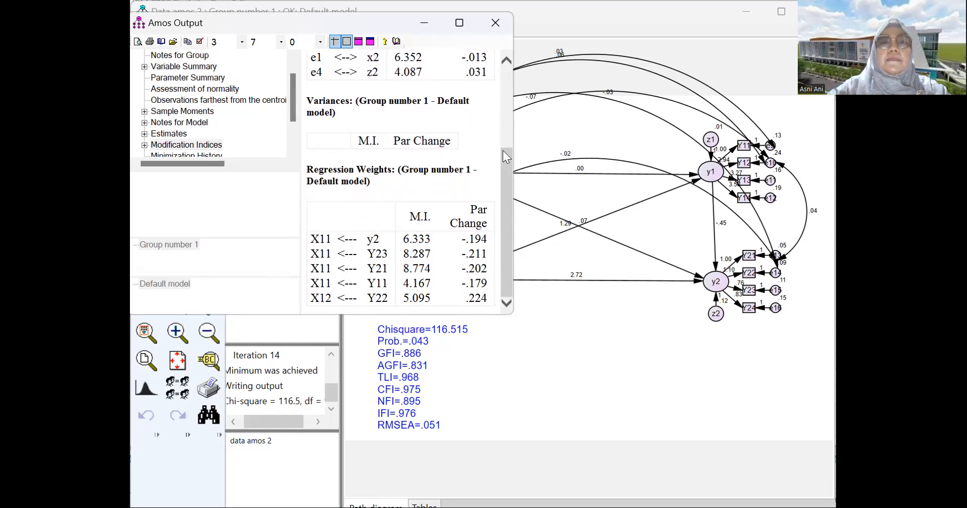
left_click(507, 90)
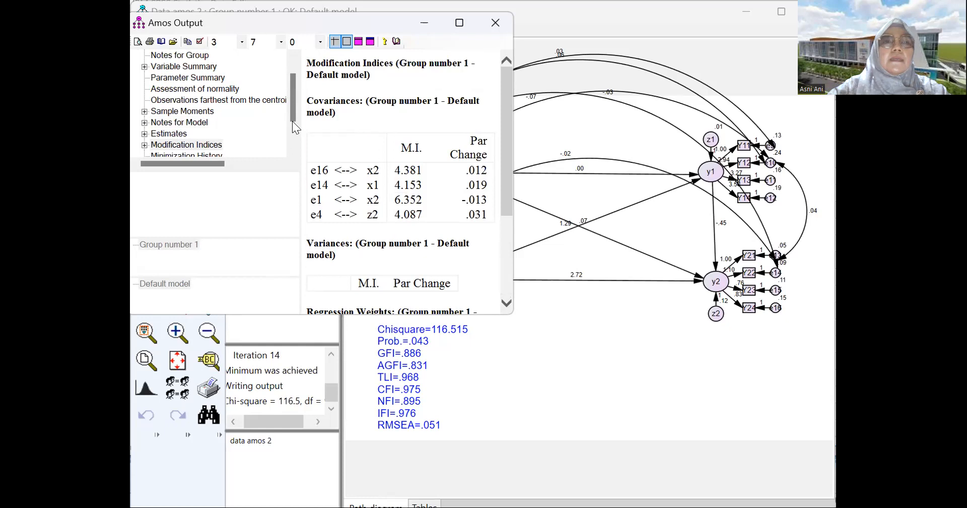
- Review the estimates and standard errors of the unstandardized regression weights for all structural paths and indicators
left_click(169, 133)
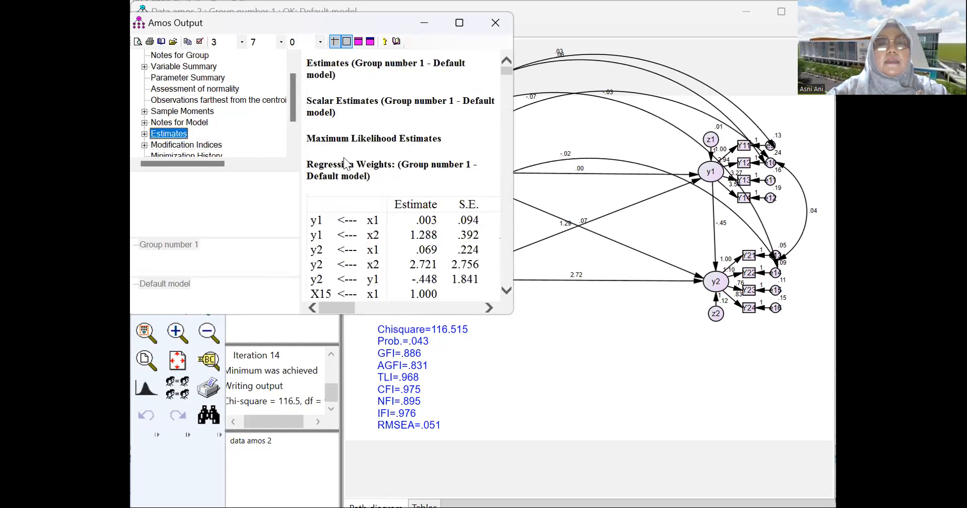
left_click(507, 289)
left_click(507, 289)
left_click(507, 289)
left_click(507, 289)
left_click(507, 290)
left_click(507, 289)
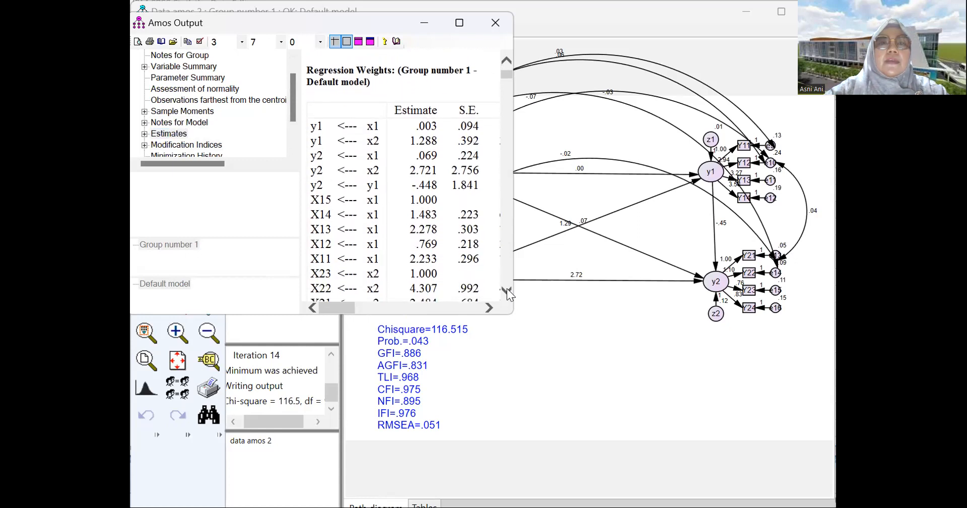
left_click(507, 289)
left_click(507, 289)
left_click(507, 289)
left_click(507, 289)
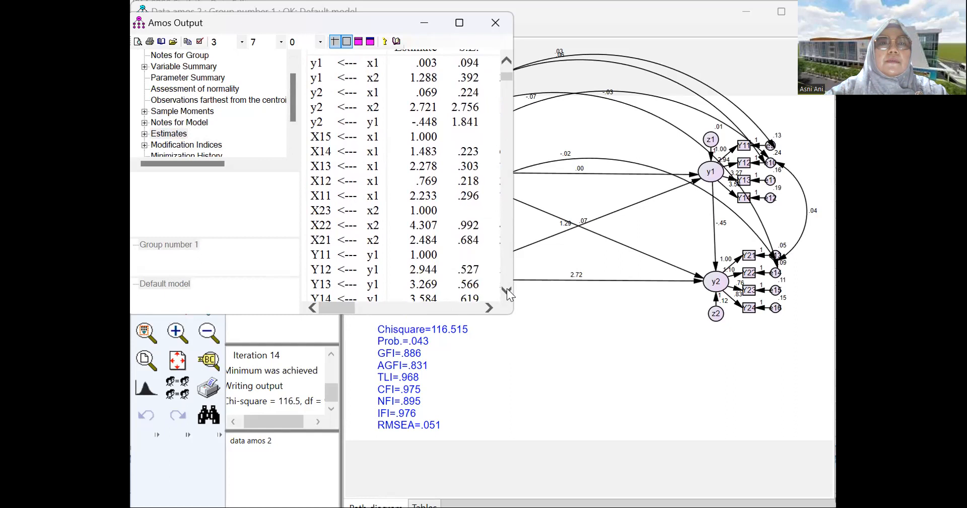
left_click(507, 289)
left_click(507, 289)
left_click(507, 289)
left_click(507, 289)
left_click(507, 289)
left_click(507, 289)
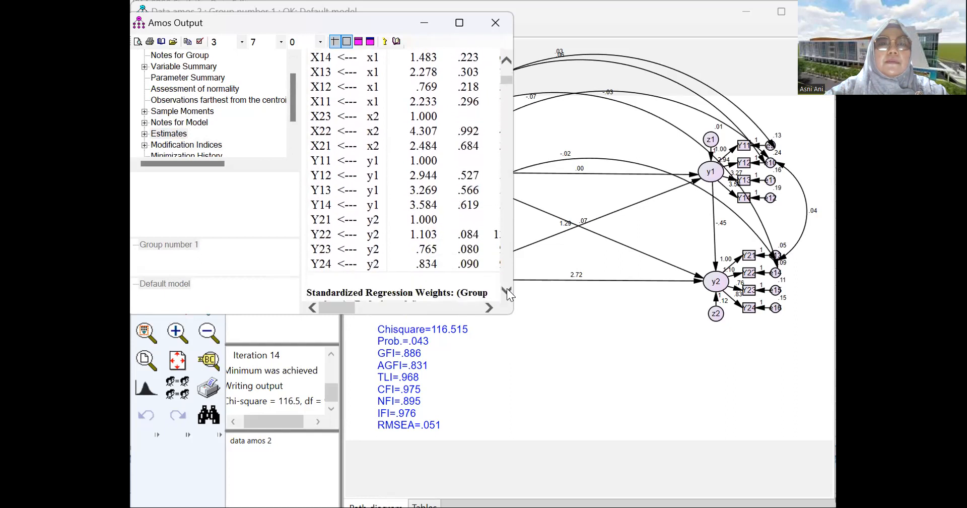
- Review the standardized regression weights of the structural paths and the indicator loadings
left_click(506, 291)
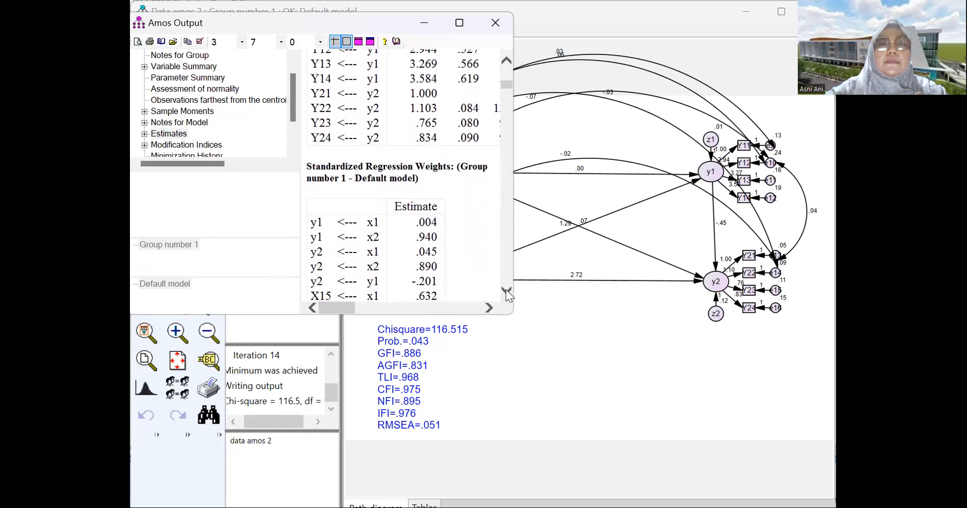
left_click(506, 290)
left_click(506, 291)
left_click(506, 291)
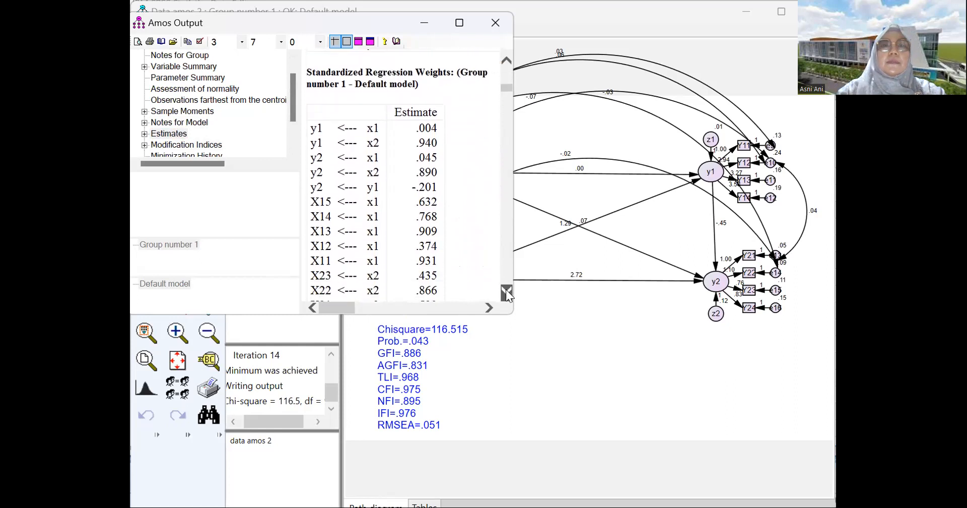
left_click(506, 291)
left_click(506, 290)
left_click(506, 291)
left_click(506, 291)
left_click(505, 291)
left_click(506, 290)
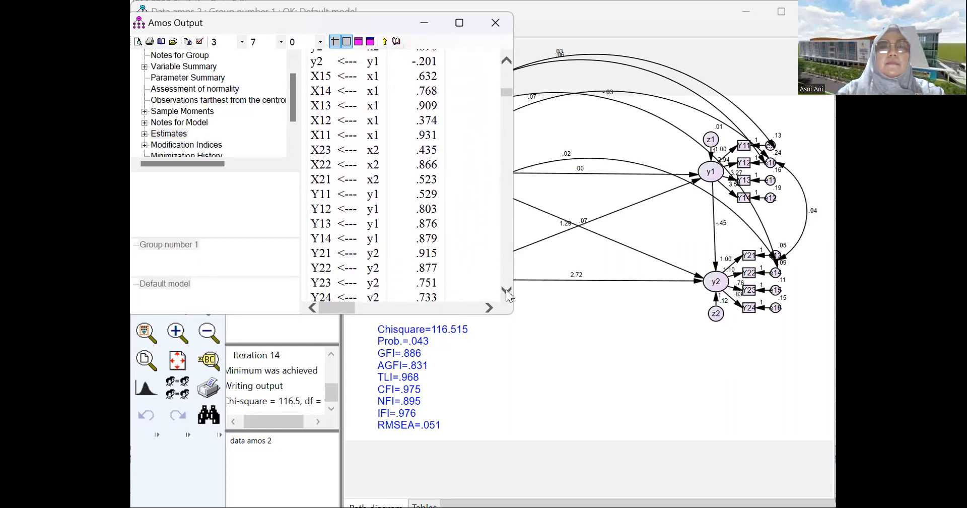
- Examine the squared multiple correlations of y1, y2 and all indicators in the estimates, and close the text output
left_click(506, 291)
left_click(506, 291)
left_click(506, 290)
left_click(506, 291)
left_click(506, 291)
left_click(505, 291)
left_click(506, 291)
left_click(506, 290)
left_click(506, 290)
left_click(505, 291)
left_click(506, 290)
left_click(505, 291)
left_click(506, 291)
left_click(506, 291)
left_click(505, 291)
left_click(506, 291)
left_click(506, 290)
left_click(506, 291)
left_click(505, 290)
left_click(506, 290)
left_click(506, 291)
left_click(506, 291)
left_click(506, 291)
left_click(506, 291)
left_click(506, 291)
left_click(506, 291)
left_click(506, 290)
left_click(506, 290)
left_click(506, 290)
left_click(506, 291)
left_click(506, 291)
left_click(506, 291)
left_click(505, 291)
left_click(506, 291)
left_click(506, 290)
left_click(506, 291)
left_click(506, 290)
left_click(506, 291)
left_click(506, 291)
left_click(506, 291)
left_click(506, 291)
left_click(506, 291)
left_click(506, 291)
left_click(505, 290)
left_click(506, 290)
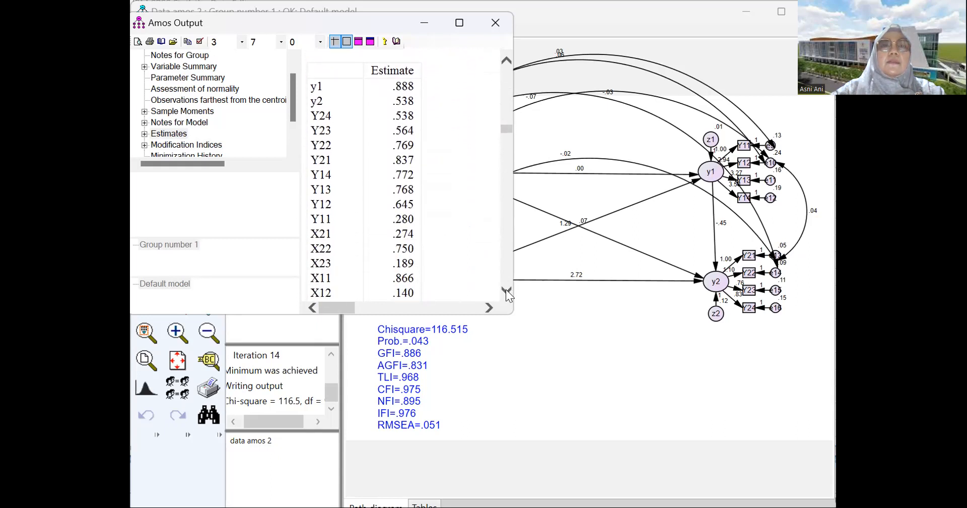
left_click(506, 62)
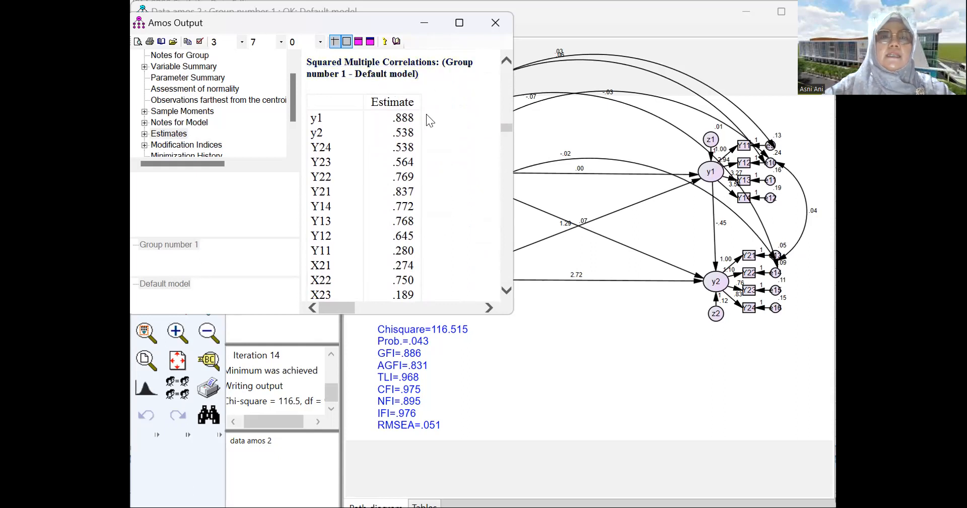
left_click(506, 290)
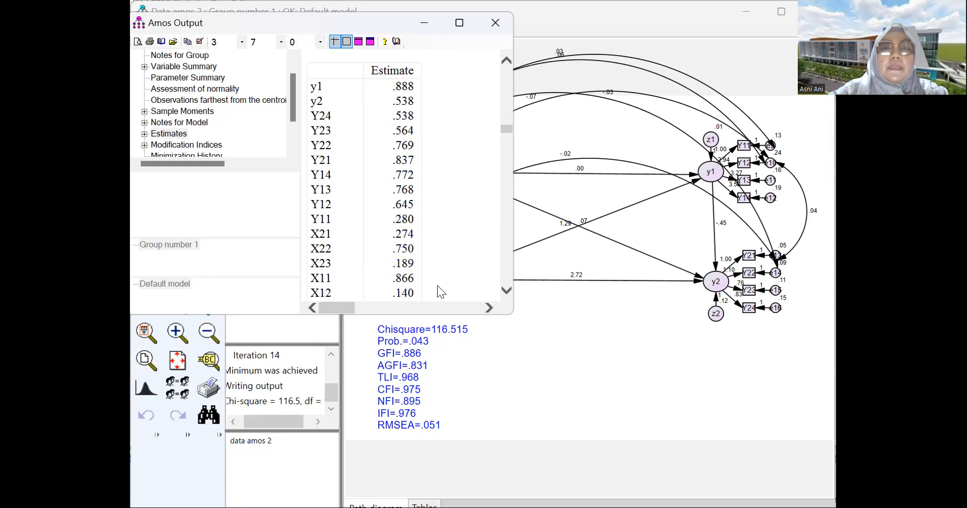
left_click(507, 290)
left_click(507, 290)
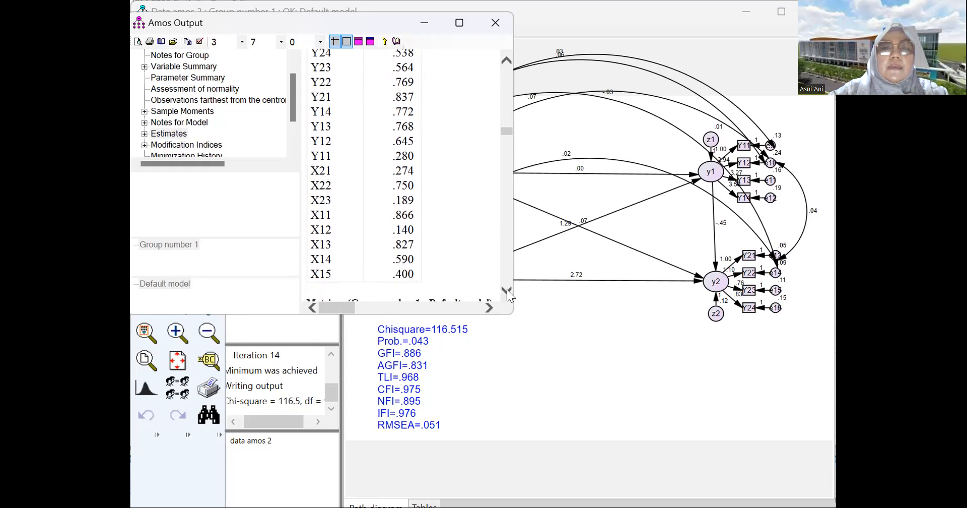
left_click(507, 289)
left_click(507, 289)
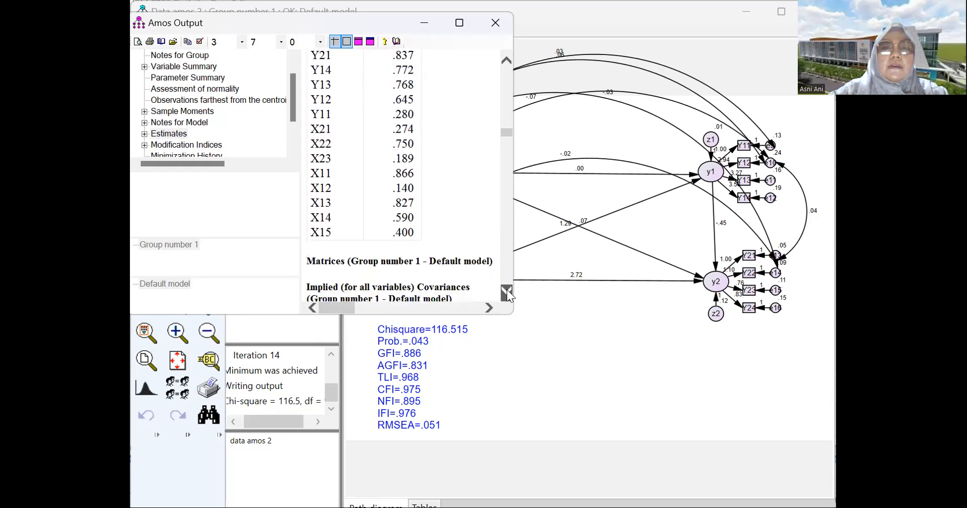
left_click(507, 289)
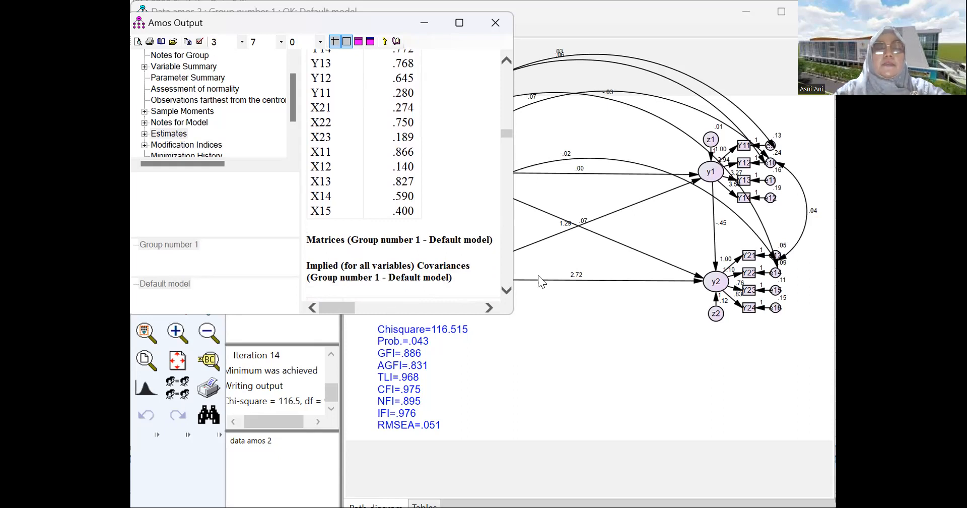
left_click(497, 22)
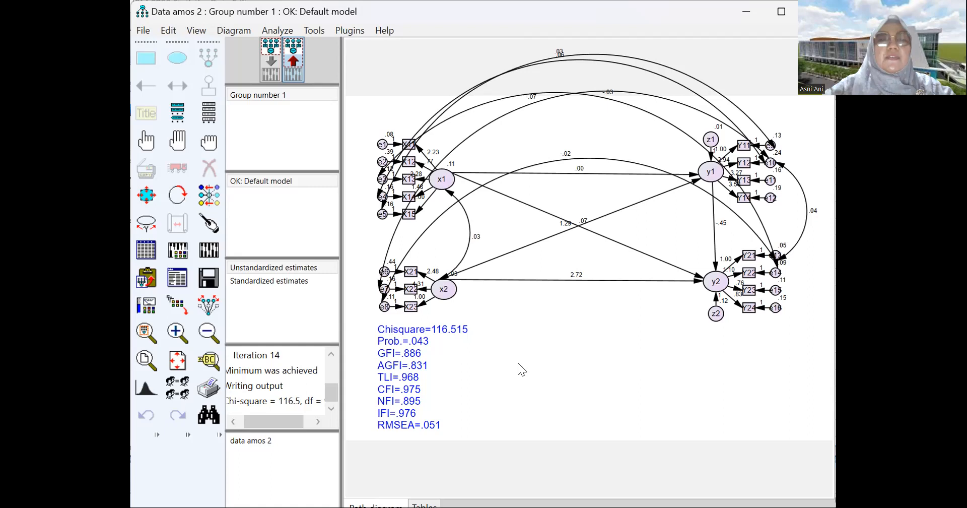
- Save the model with the e3–e14 covariance and redisplay its estimates on the path diagram
left_click(208, 278)
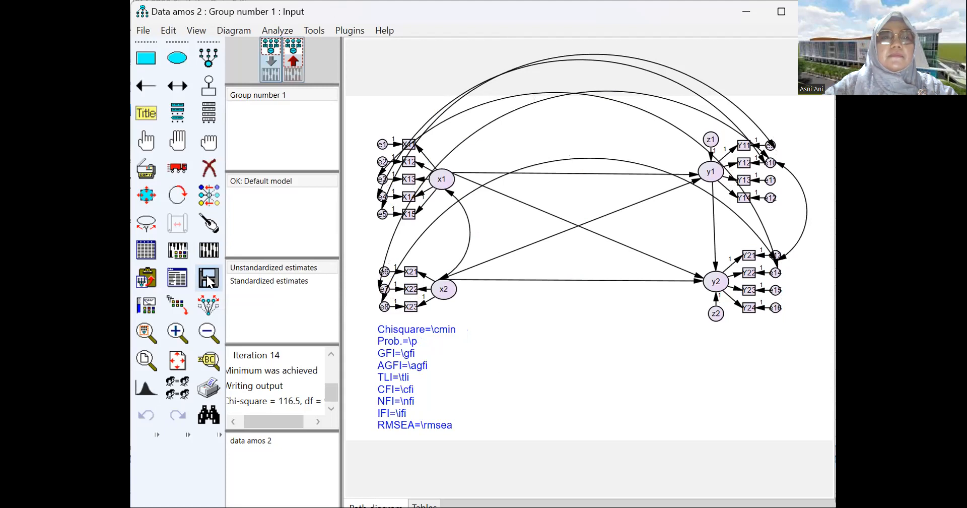
left_click(294, 58)
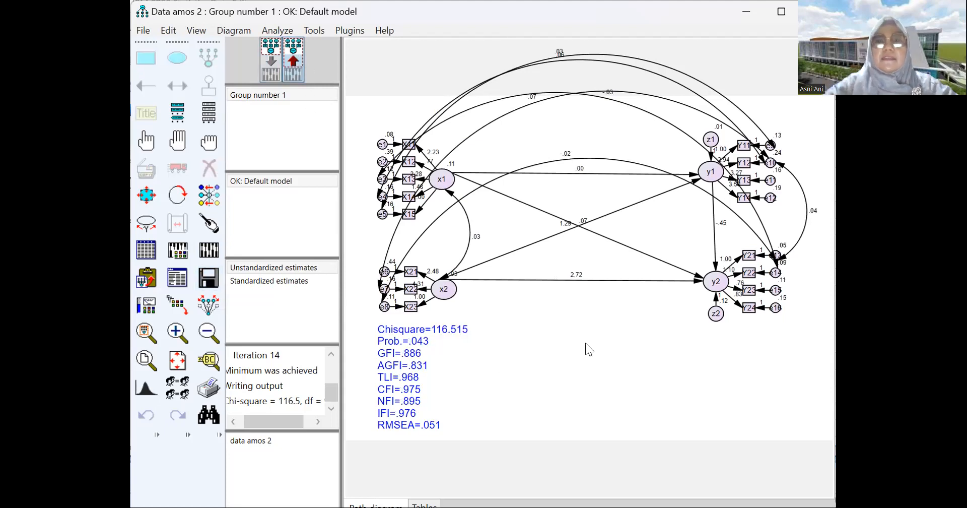